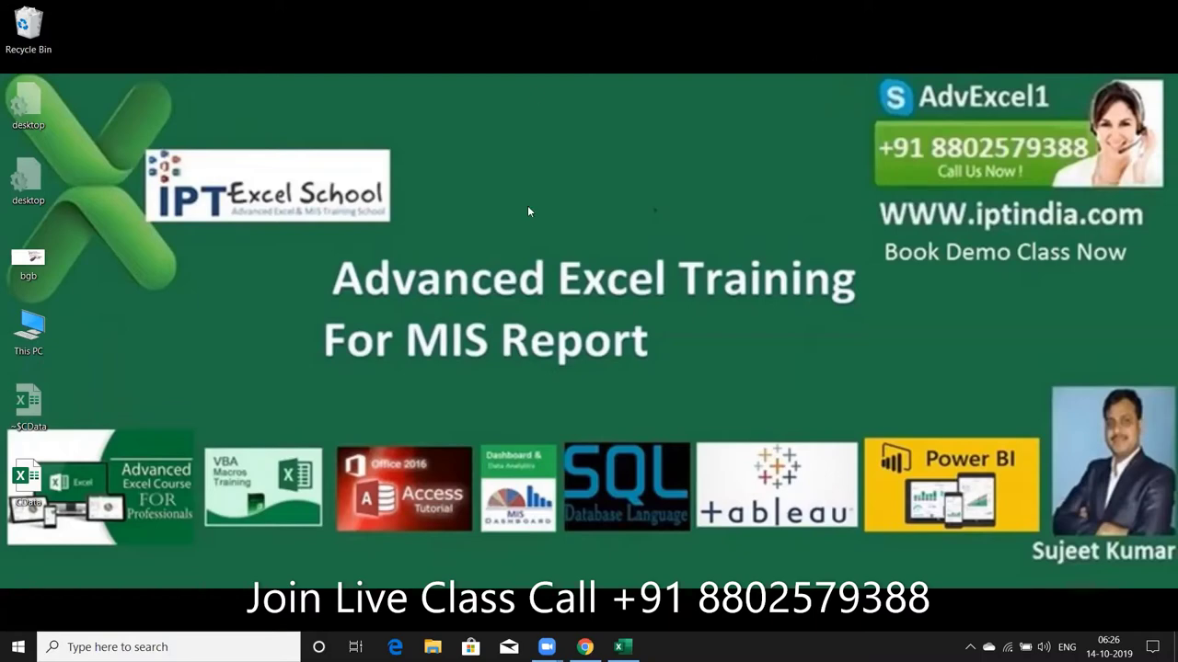
Test A3 with 'saddas dasd', discard the rejected entry, and view A2's Data Validation rule.
key("alt+Tab")
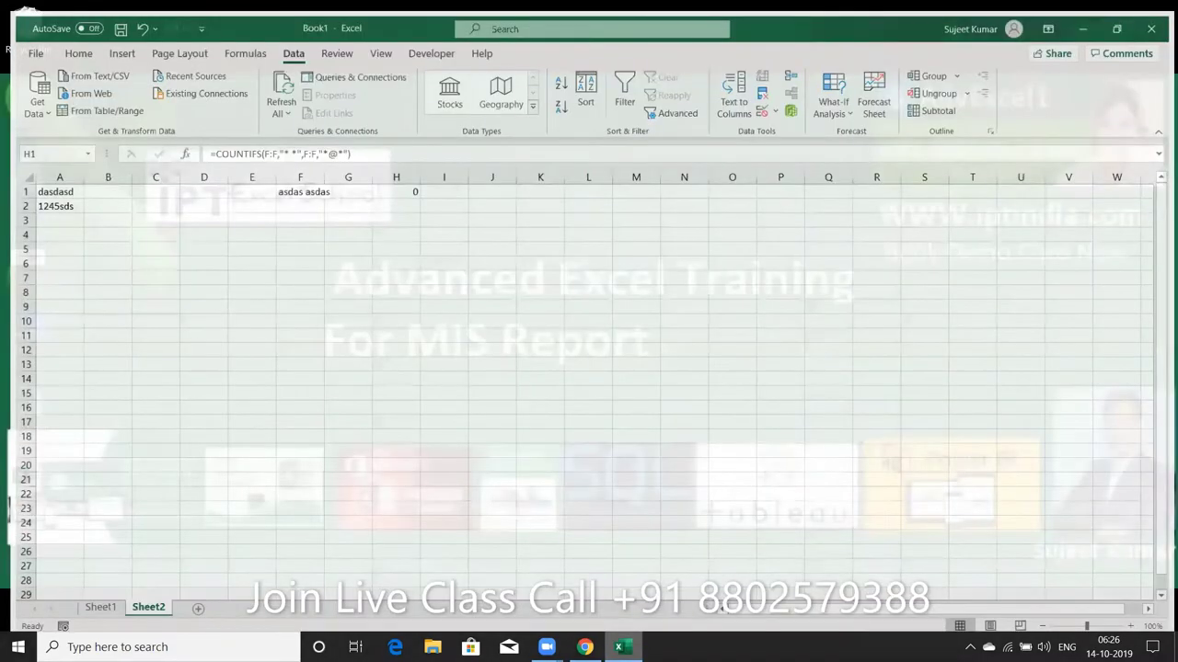
left_click(42, 204)
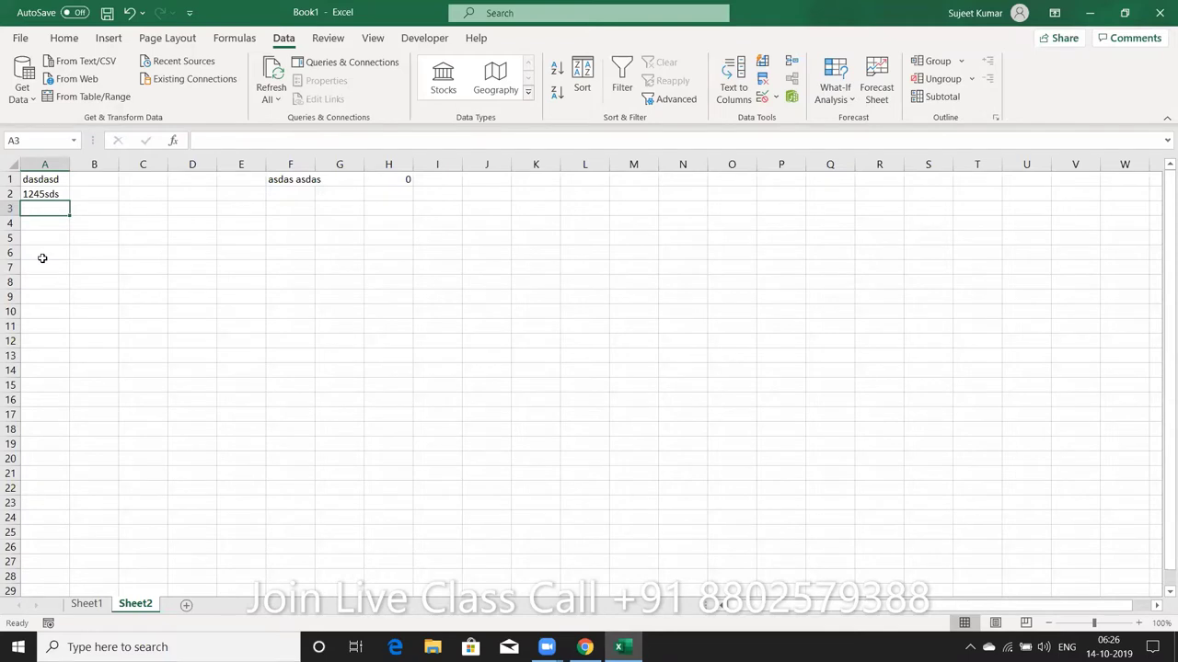
type("saddas")
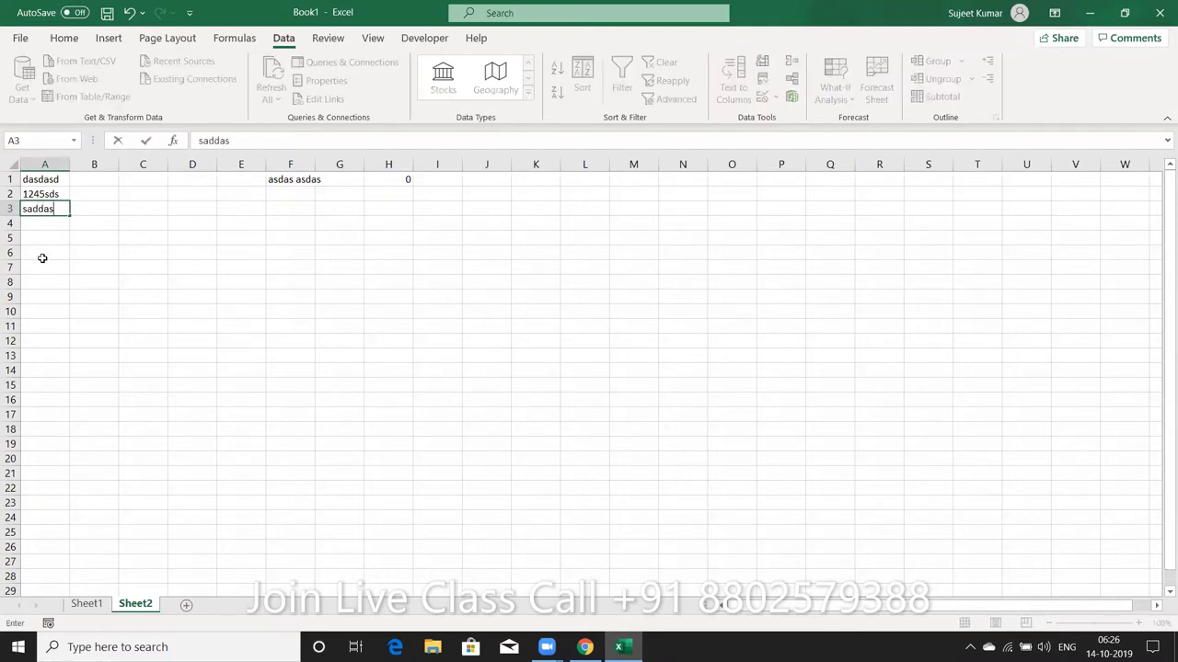
type(" dasd")
key("Return")
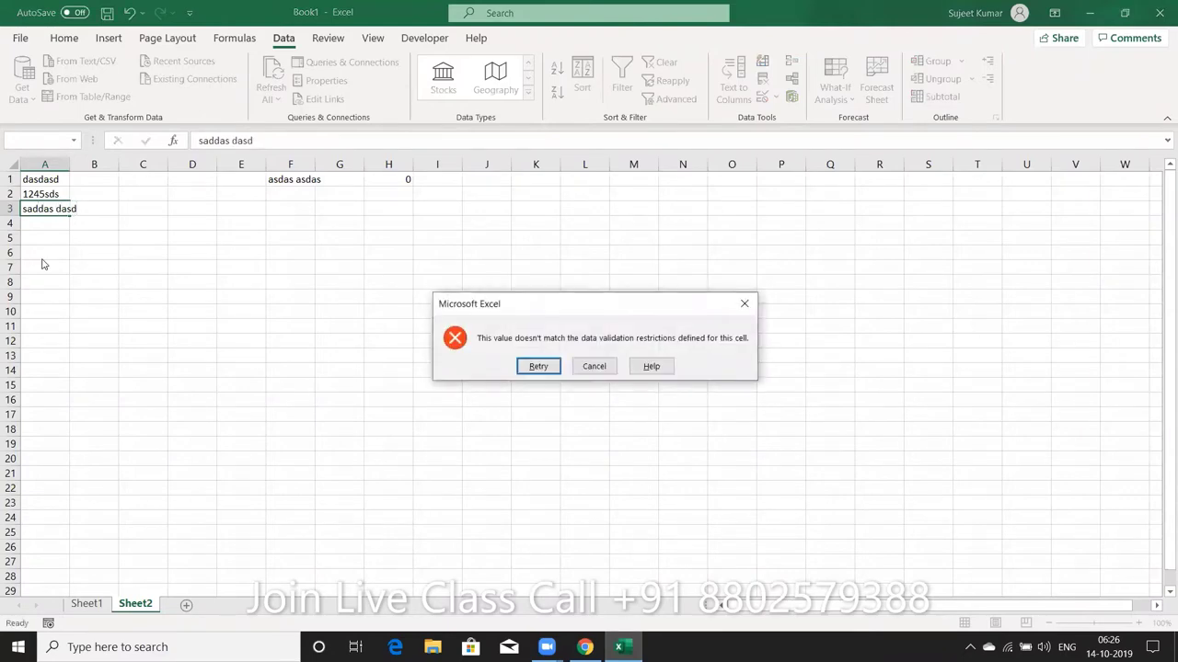
key("Escape")
left_click(39, 193)
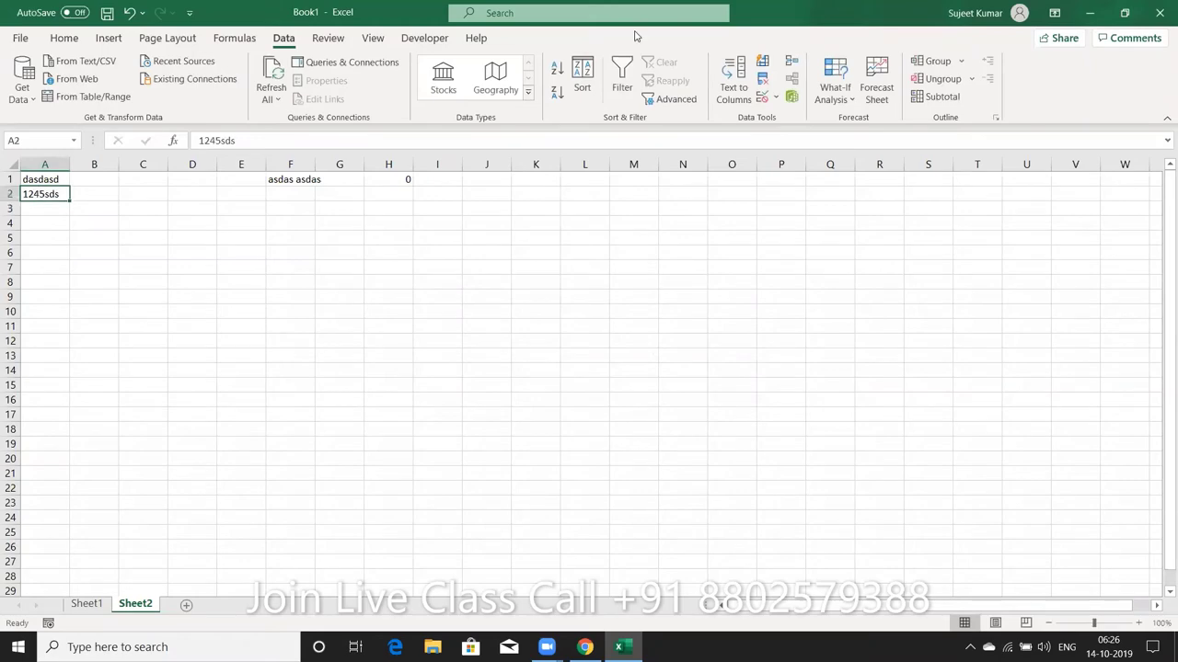
left_click(762, 99)
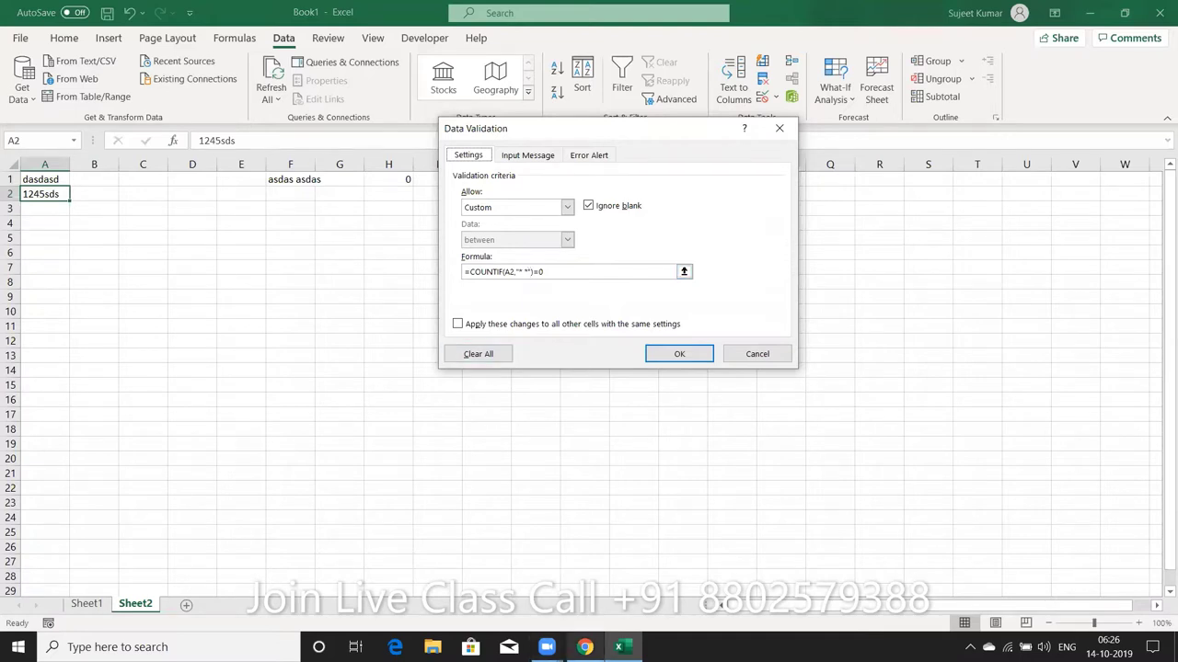
In Chrome, go to google.com from the address bar.
mouse_move(585, 647)
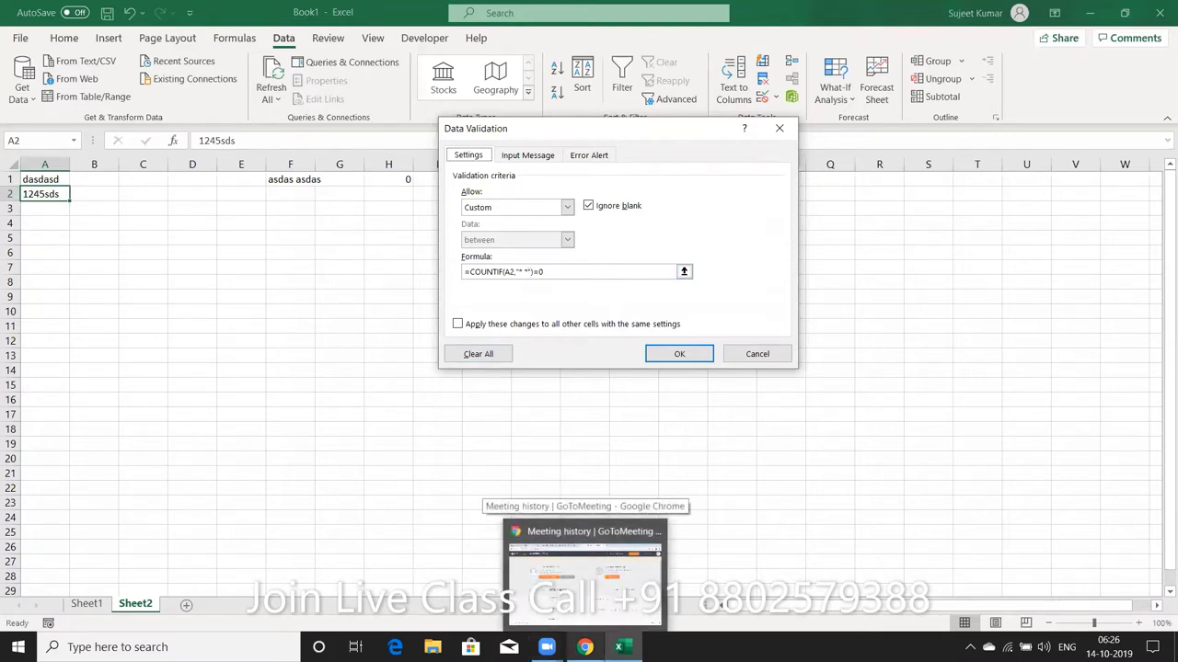
left_click(585, 575)
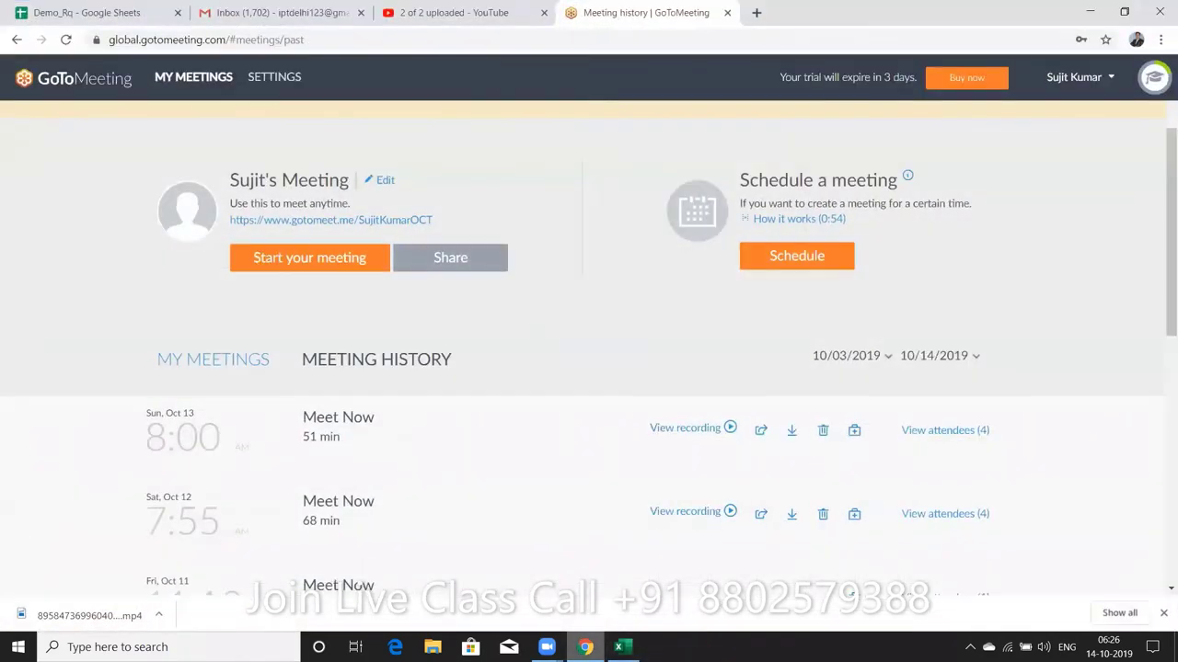
left_click(791, 40)
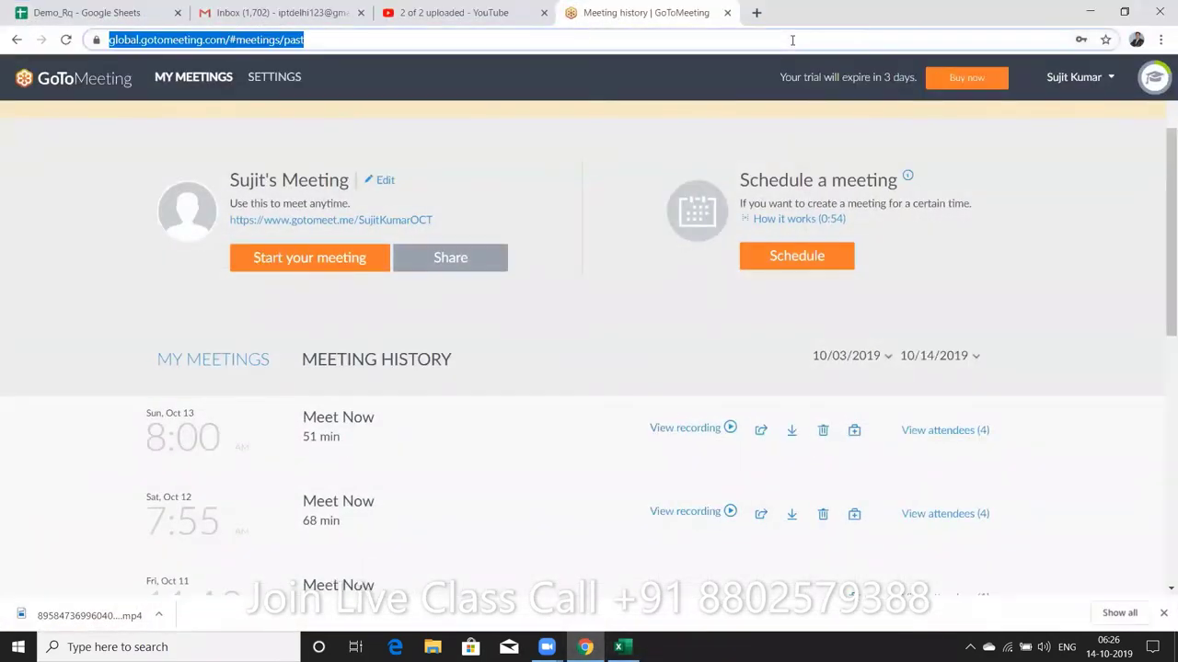
type("goo")
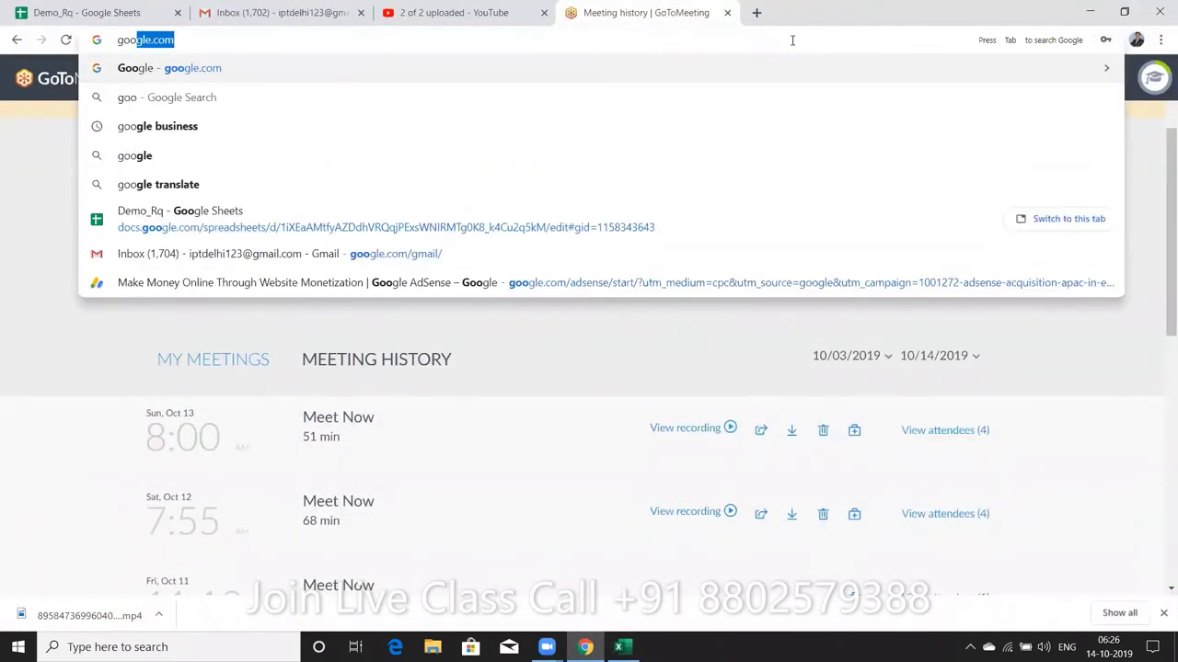
key("Return")
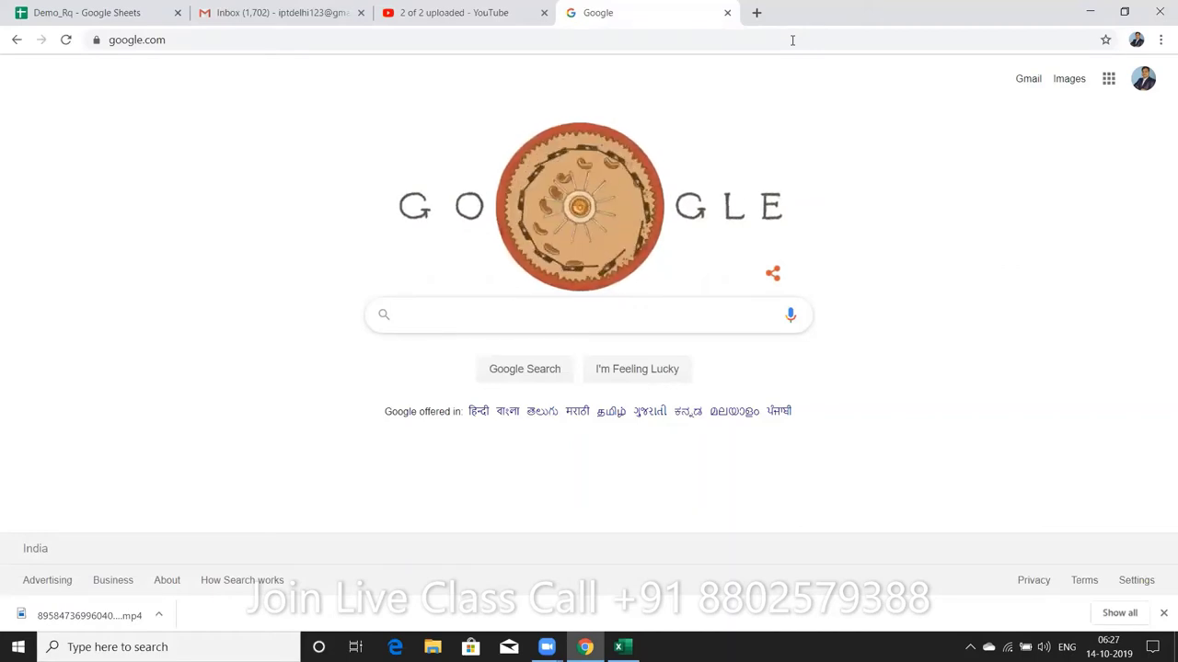
Search 'vba function list', open the TechOnTheNet list, and open the ASC function page.
type("vba")
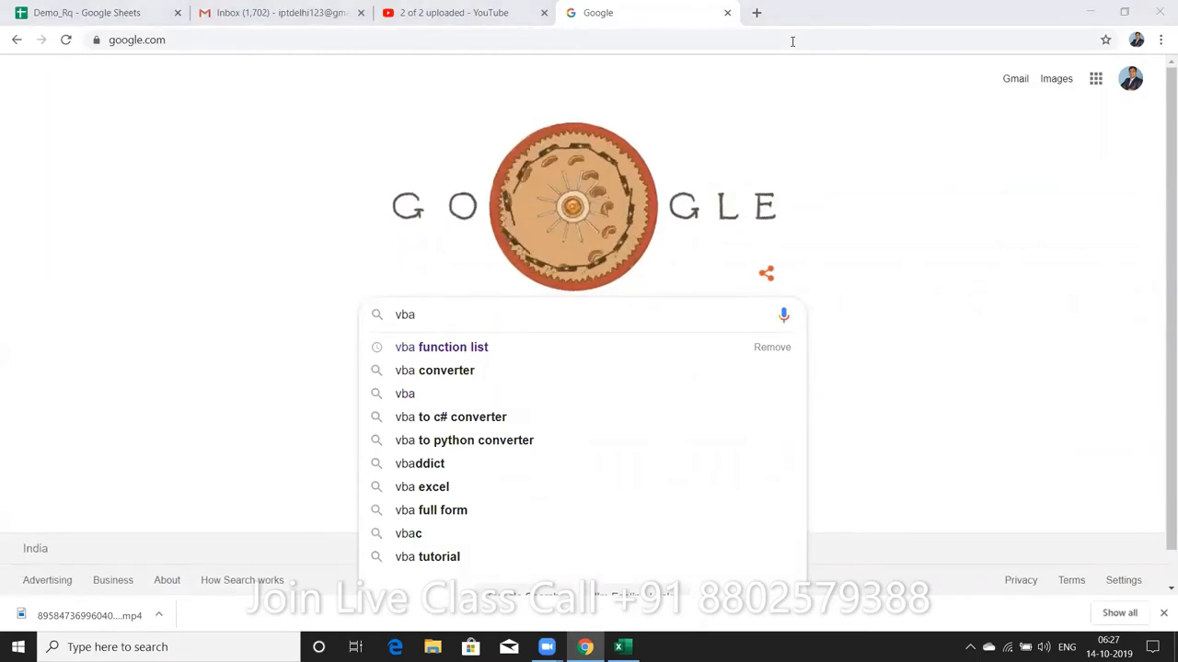
left_click(544, 350)
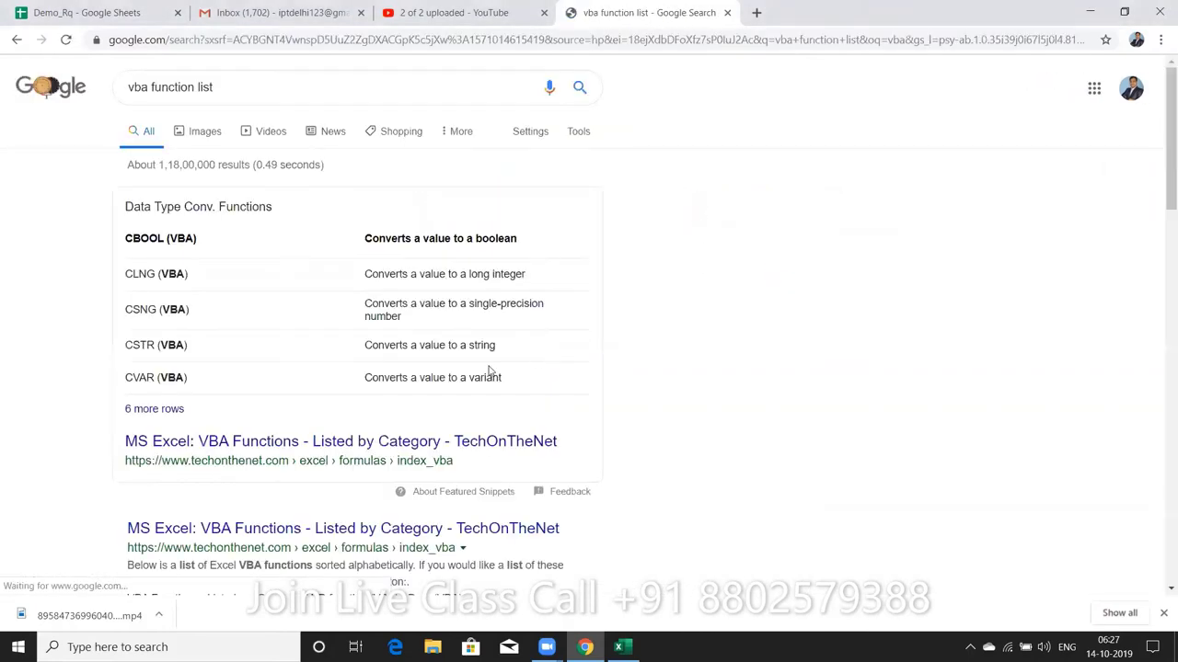
left_click(222, 442)
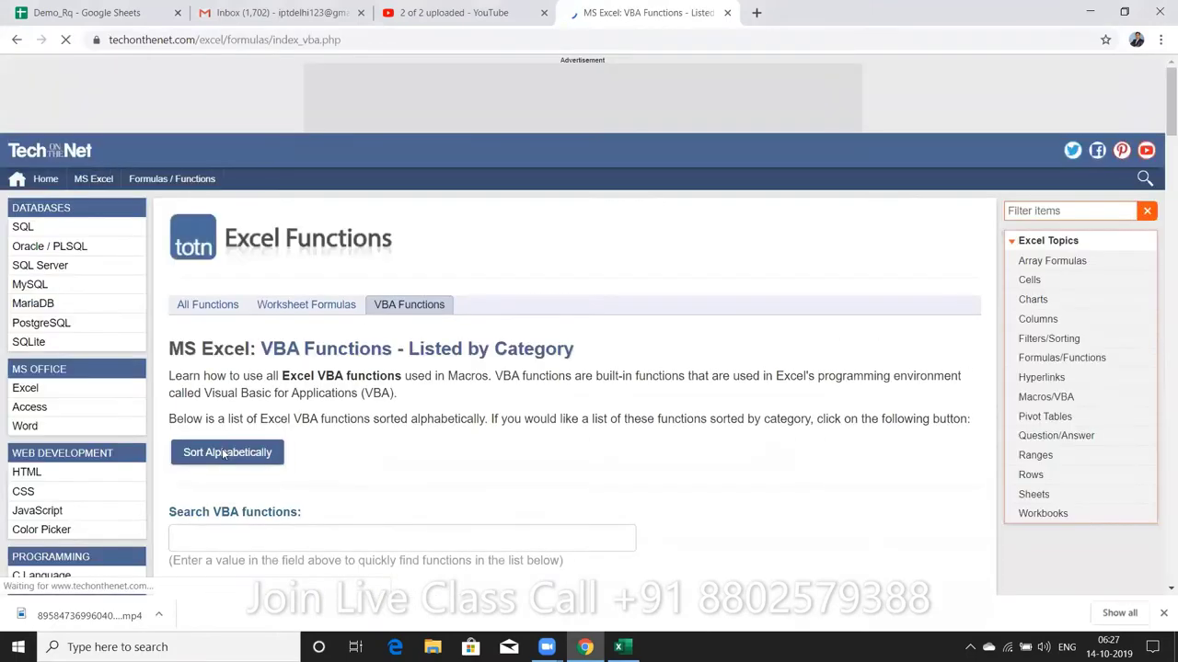
scroll(223, 453, "down", 2)
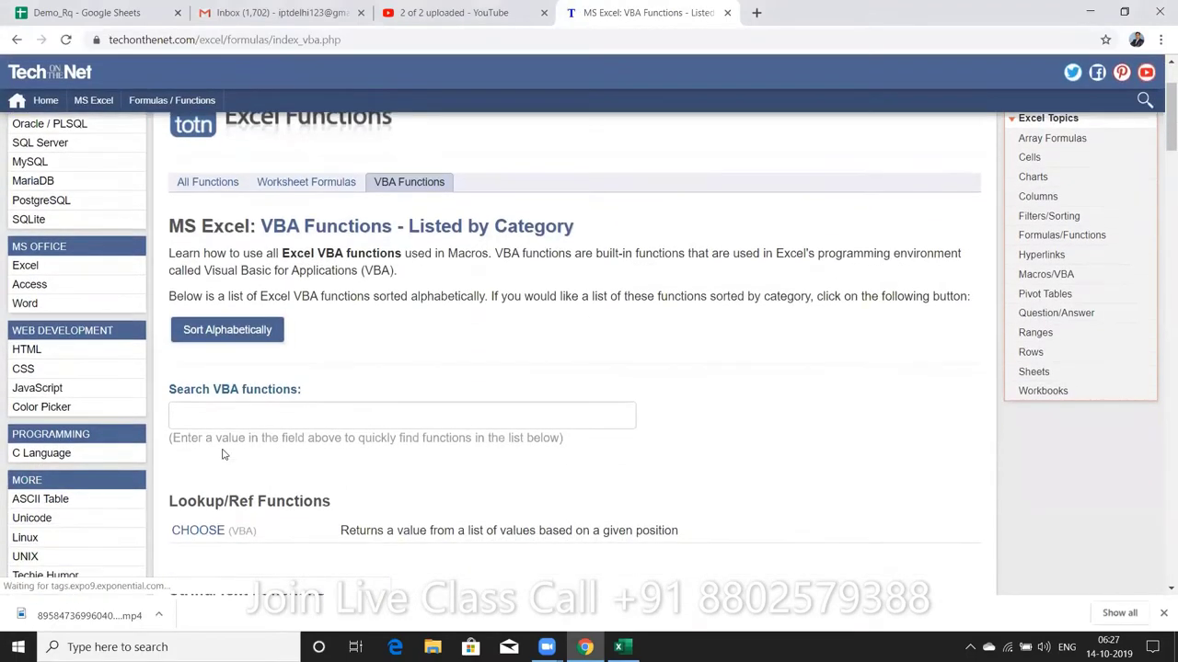
scroll(222, 452, "down", 2)
scroll(223, 455, "down", 2)
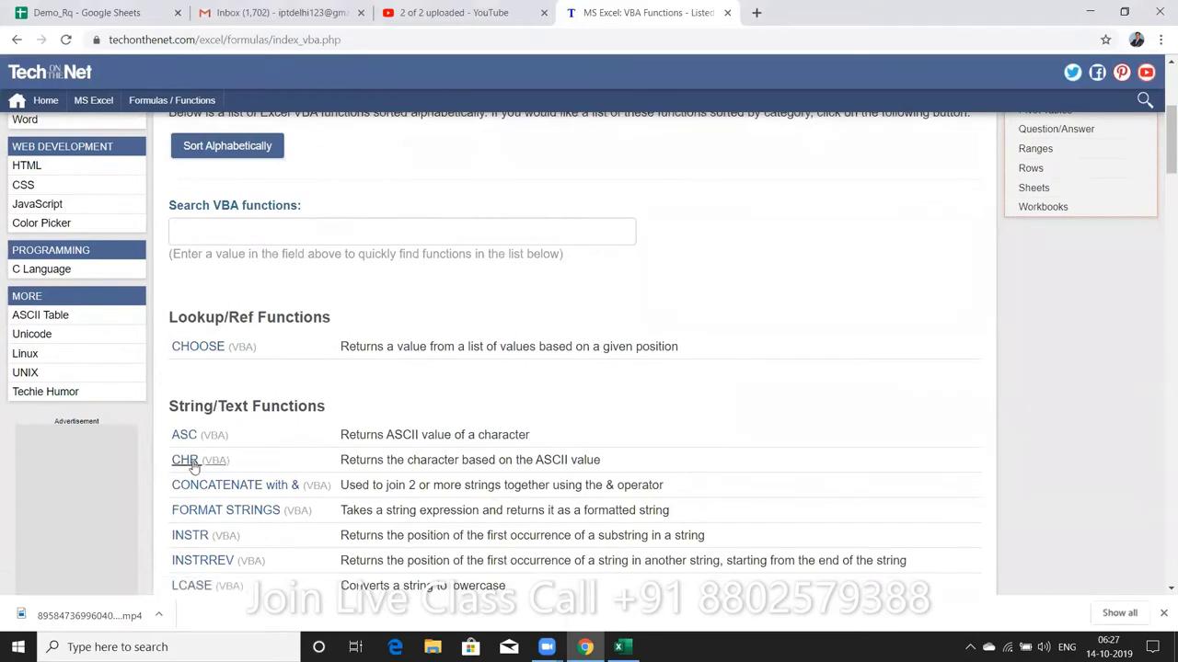
left_click(184, 446)
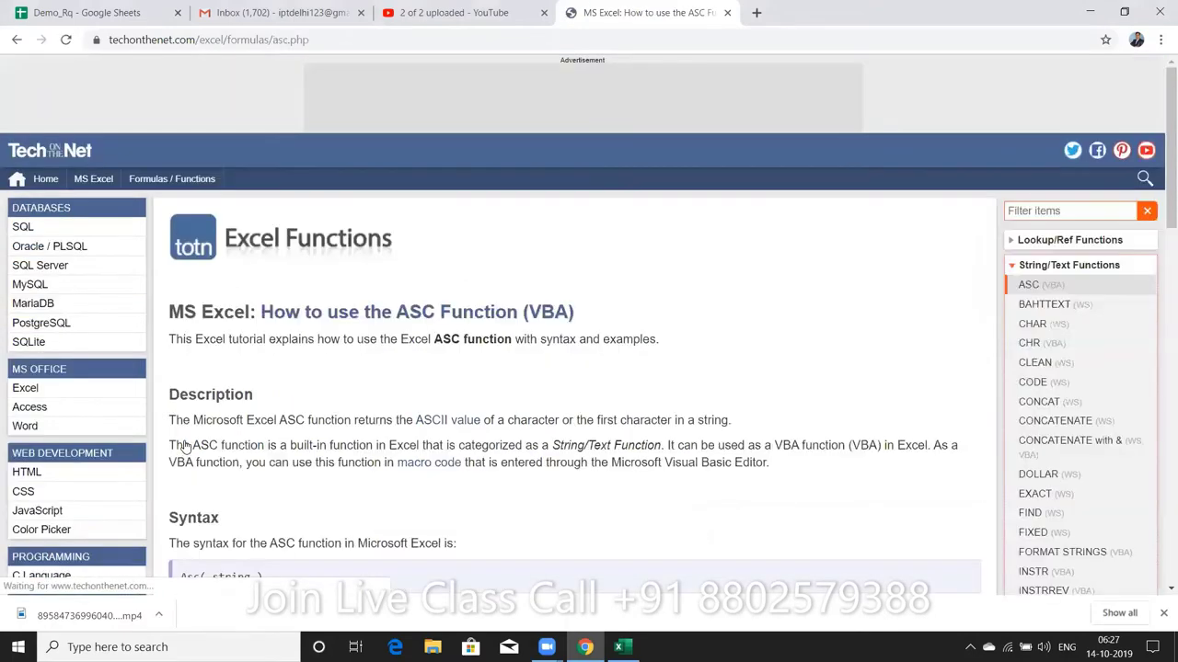
Open TechOnTheNet's ASCII Table and scroll through the character codes.
left_click(447, 423)
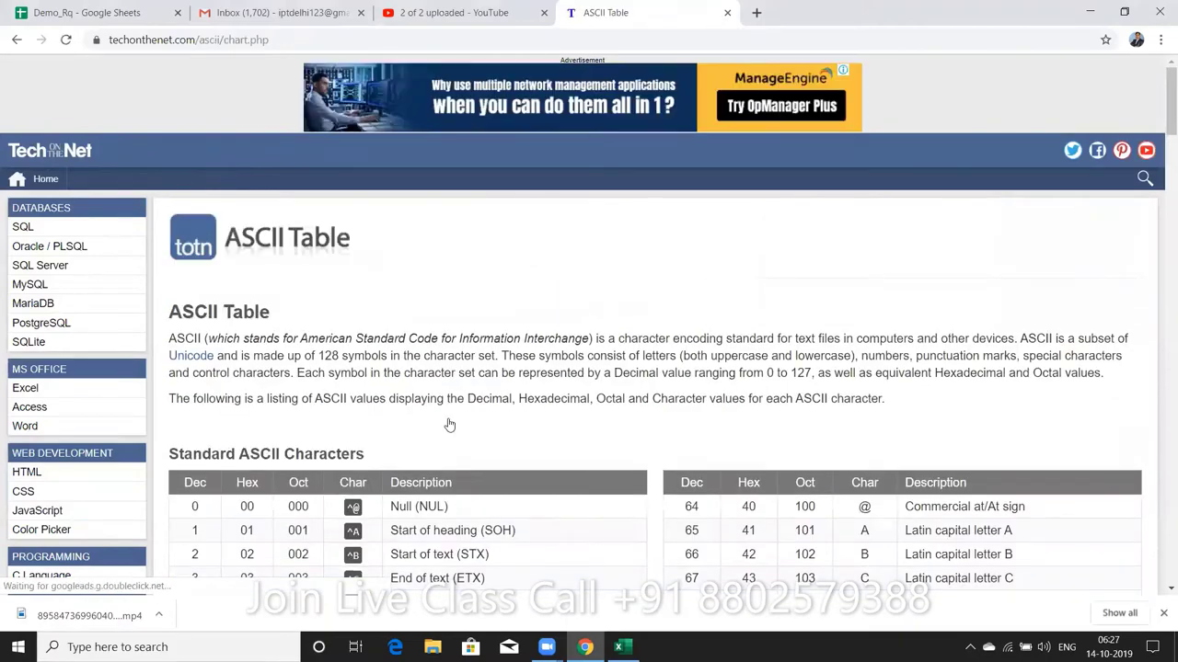
scroll(448, 424, "down", 3)
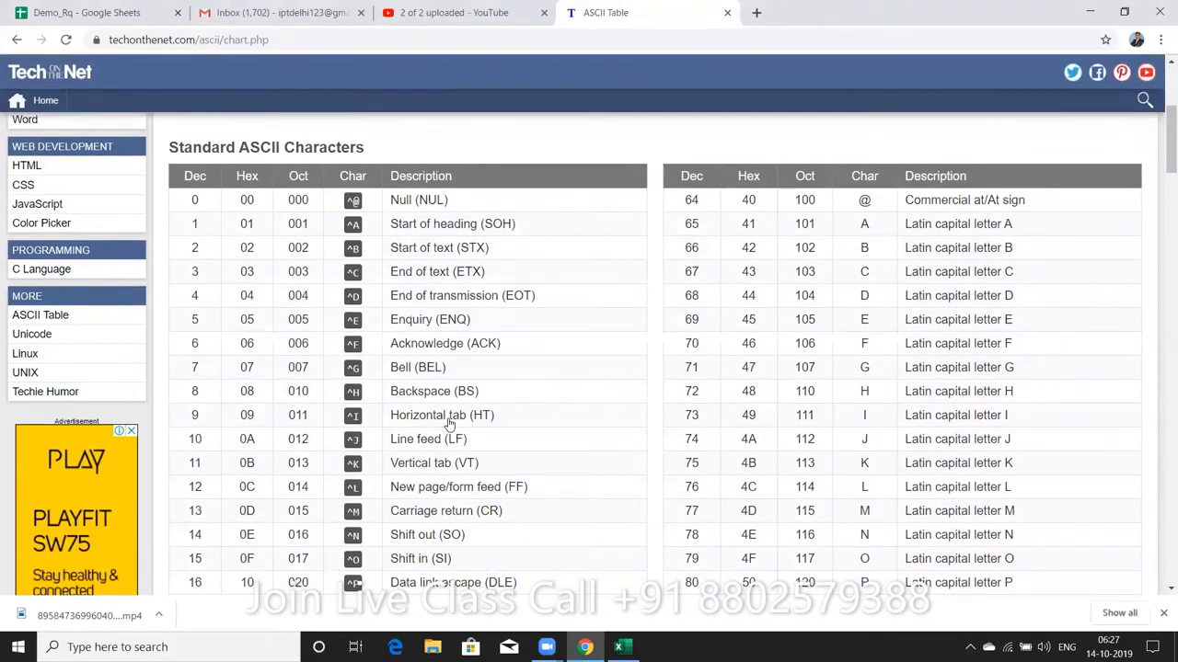
scroll(448, 423, "down", 2)
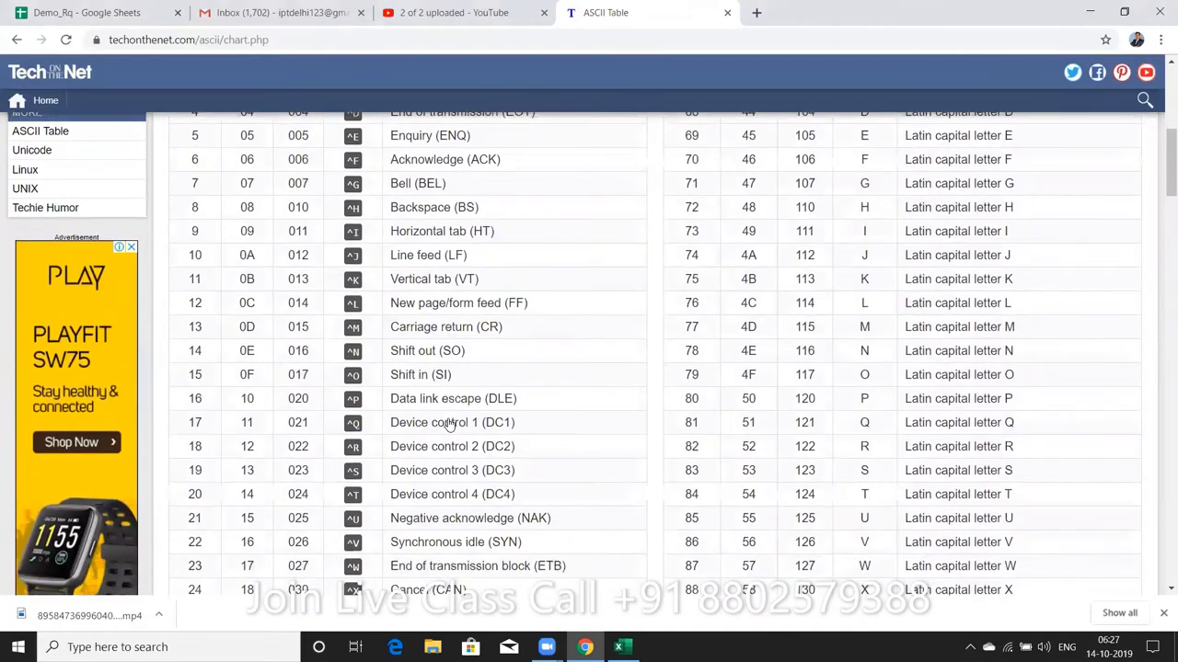
scroll(448, 423, "down", 3)
scroll(448, 424, "down", 1)
scroll(448, 424, "down", 1)
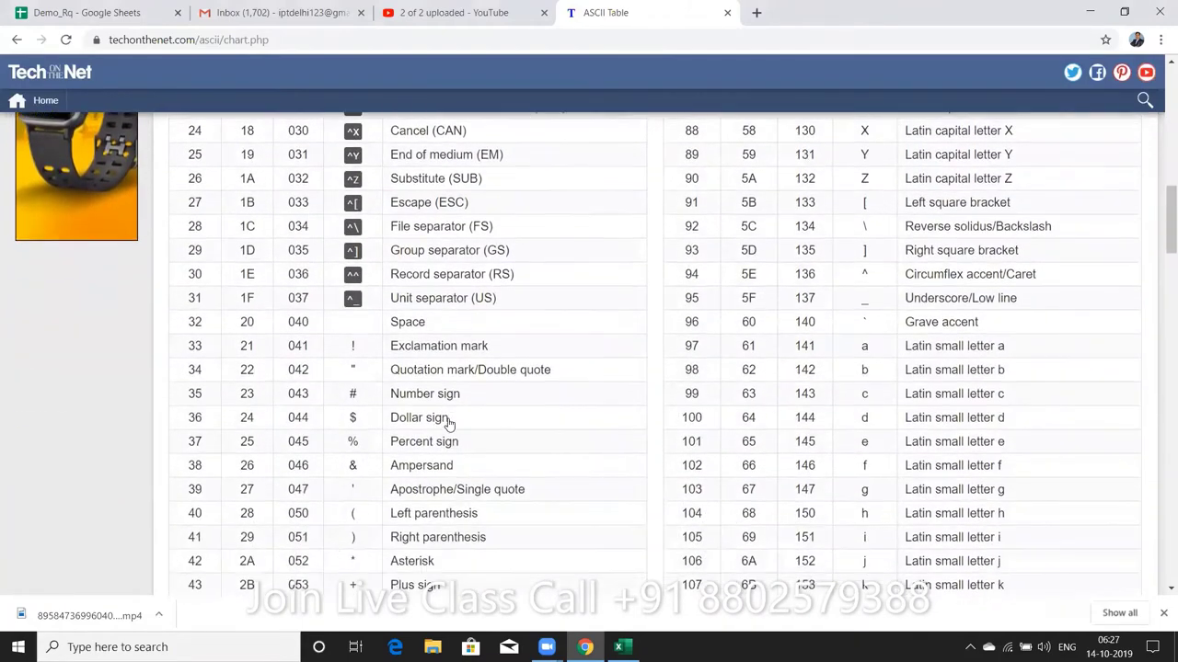
scroll(448, 423, "down", 1)
scroll(448, 423, "down", 1)
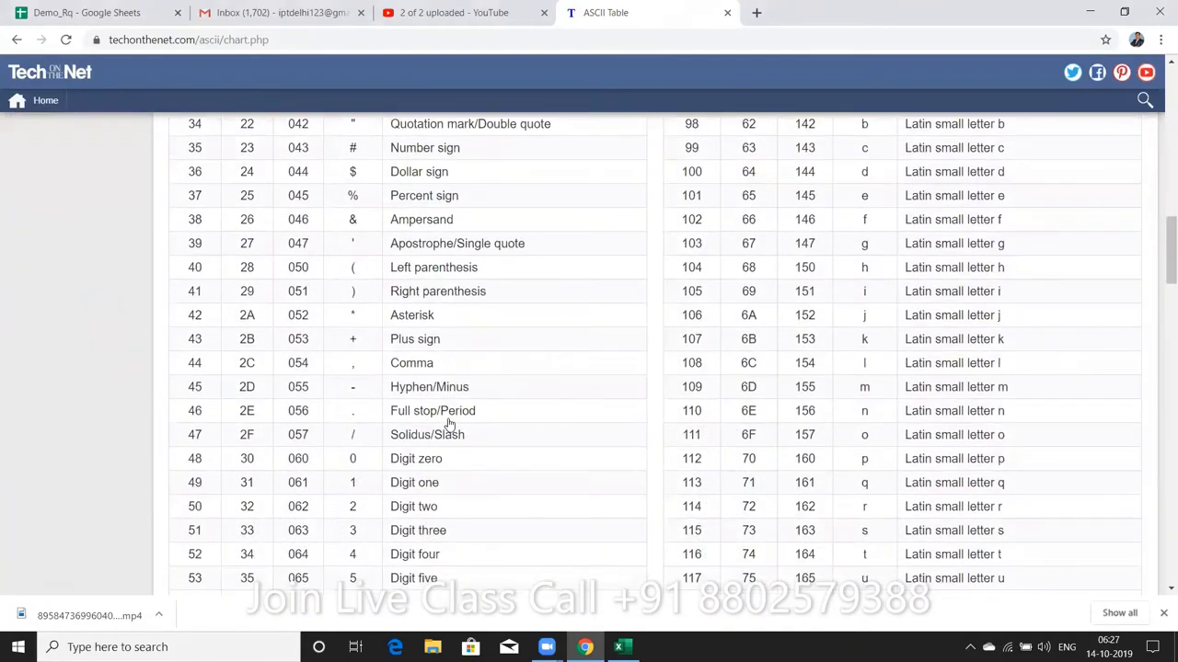
scroll(448, 424, "up", 1)
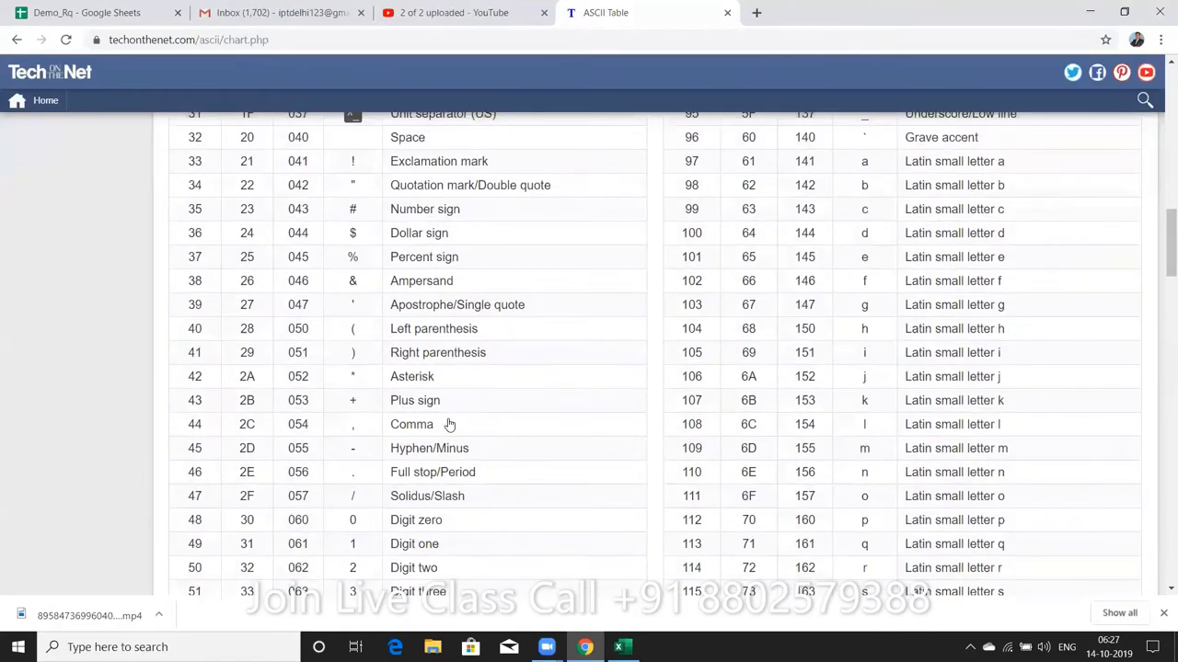
scroll(448, 424, "up", 1)
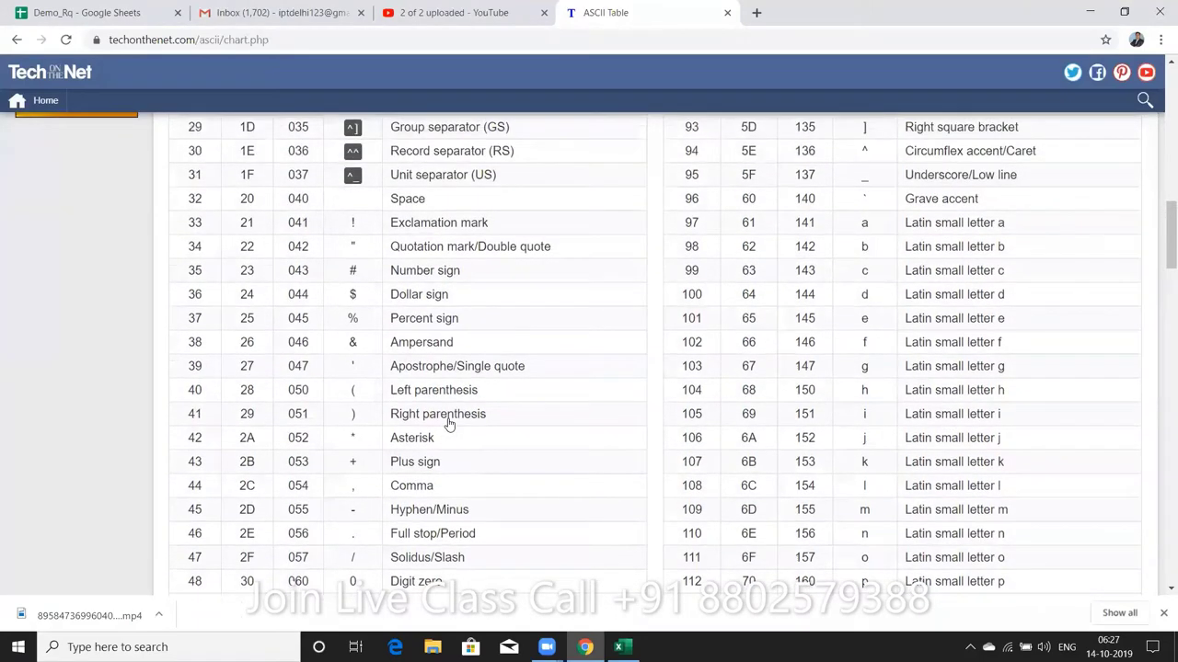
Highlight the special-character rows and the codes for space (32/040), slash (47), and colon (58).
left_click_drag(448, 423, 410, 314)
left_click(441, 238)
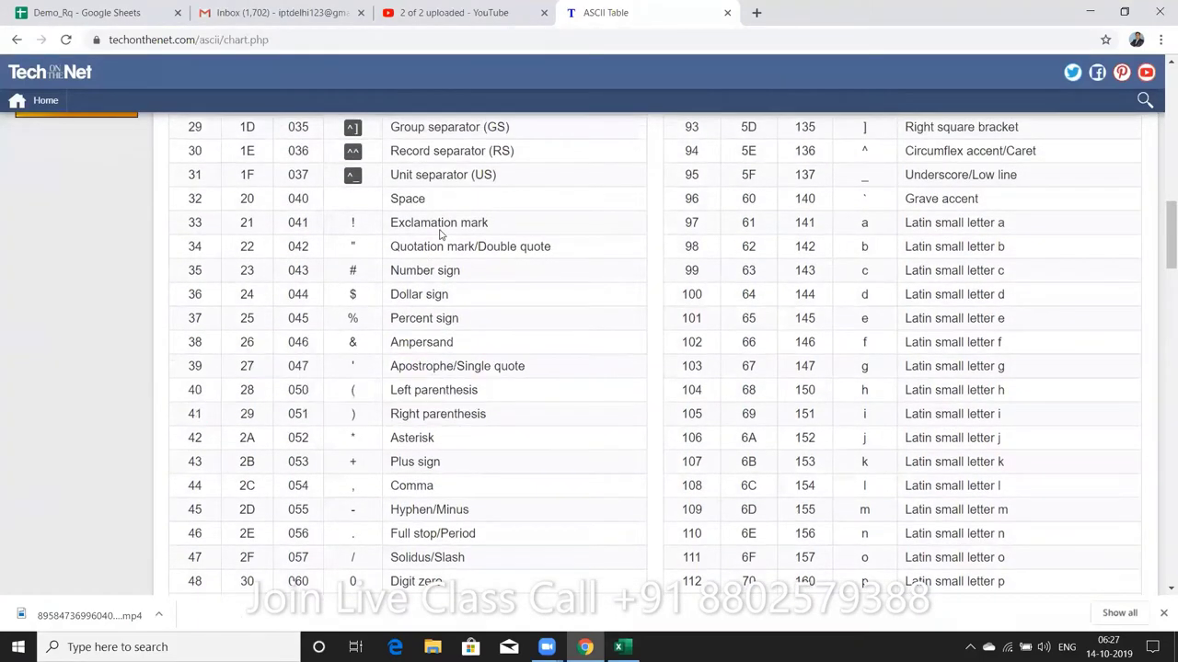
double_click(195, 198)
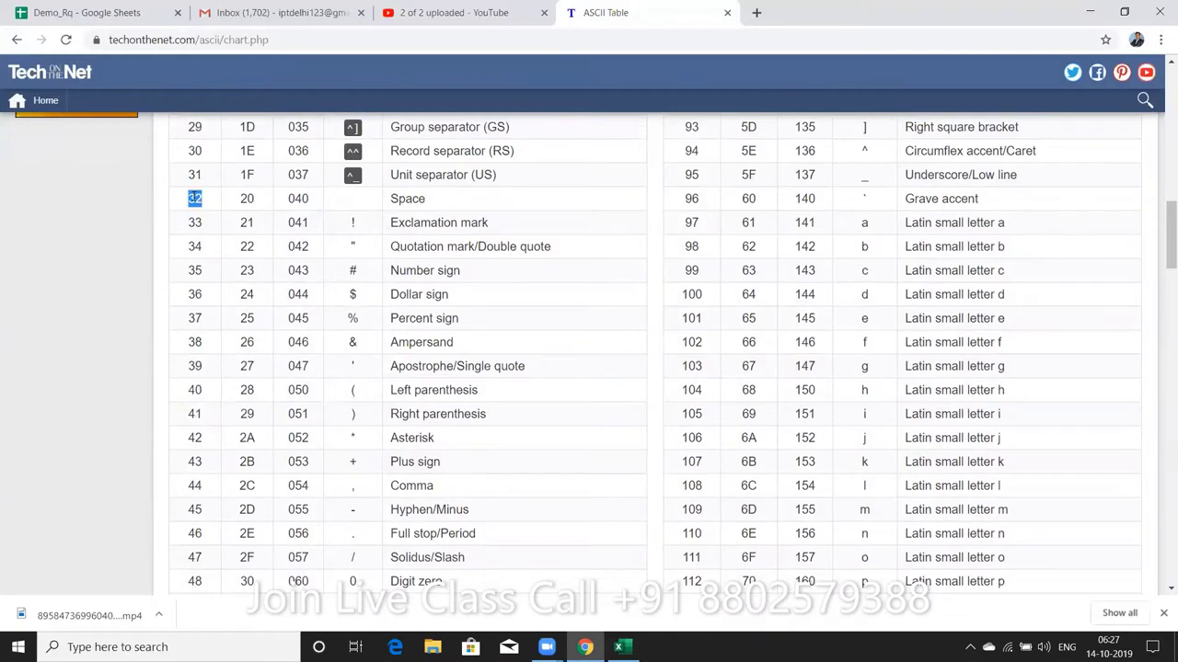
left_click(311, 205)
double_click(302, 199)
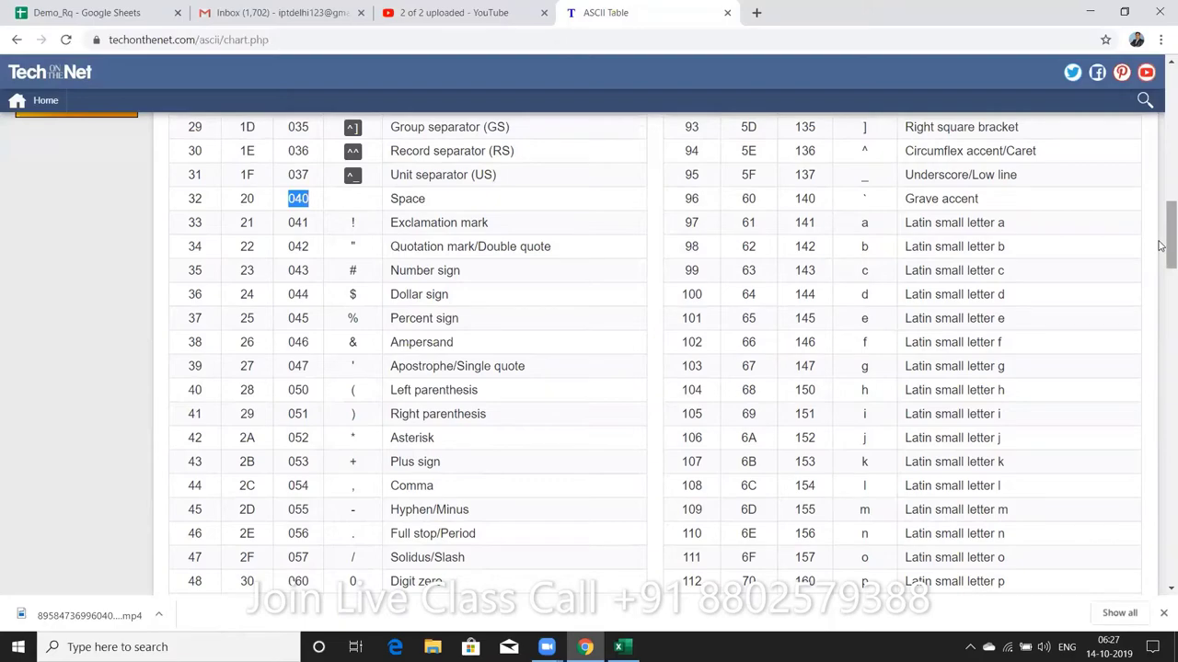
mouse_move(1161, 241)
left_mouse_down()
mouse_move(1160, 128)
mouse_move(1147, 270)
left_mouse_up()
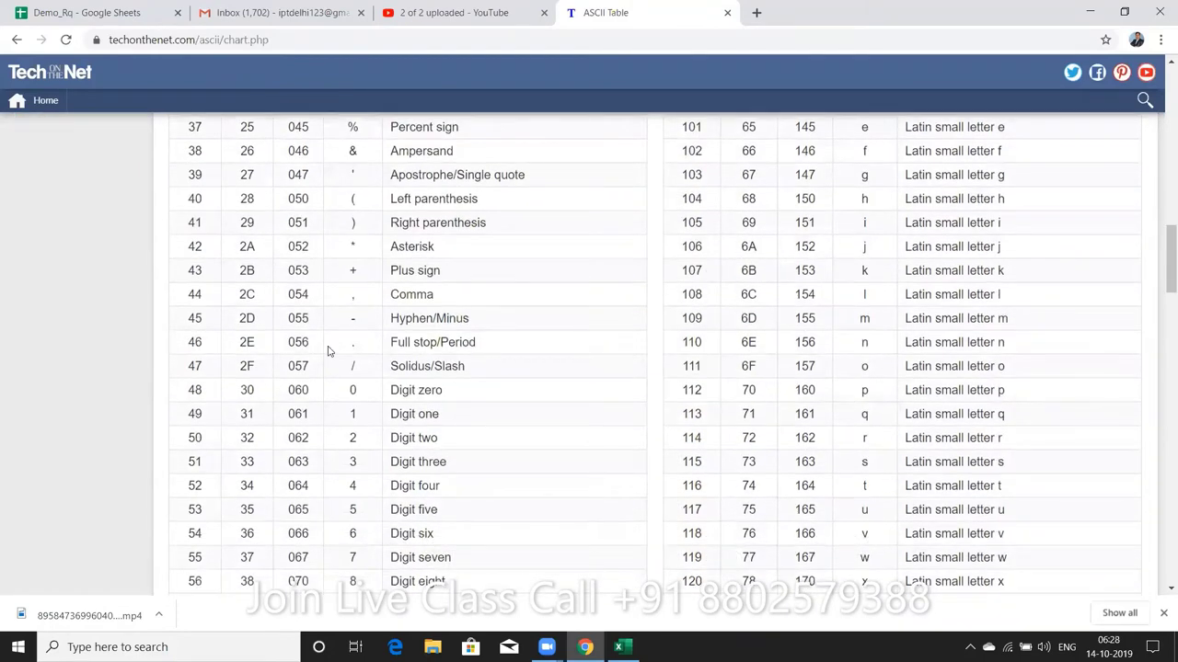
double_click(194, 366)
left_click_drag(1162, 254, 1160, 294)
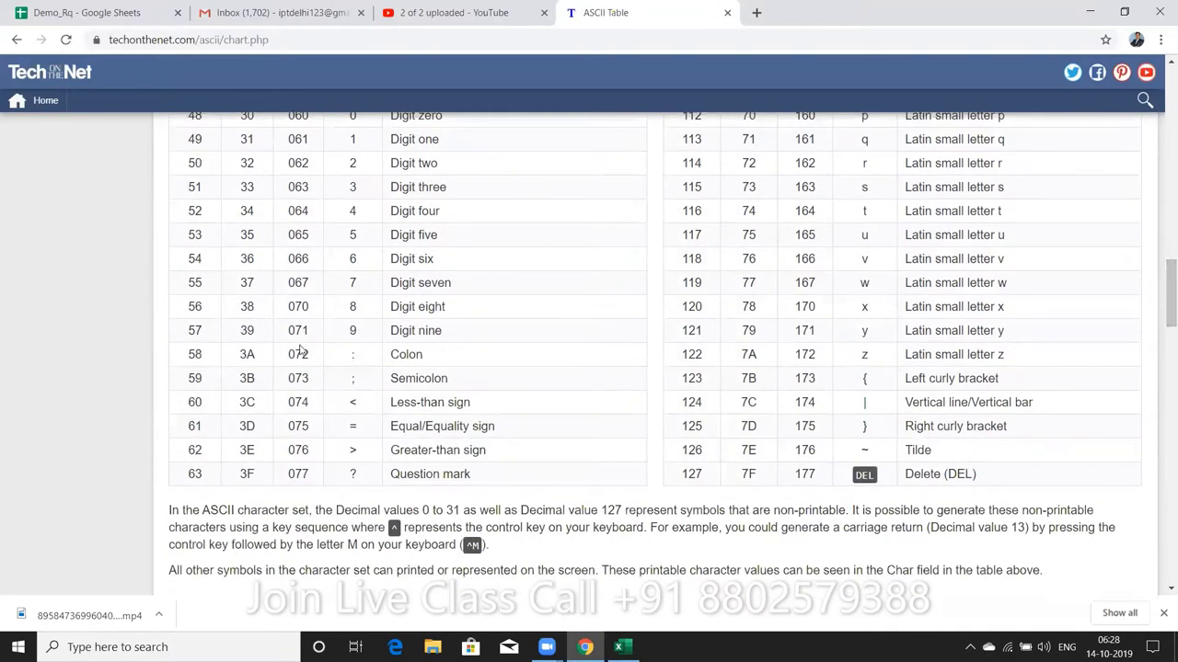
double_click(194, 357)
left_click_drag(1161, 285, 1161, 118)
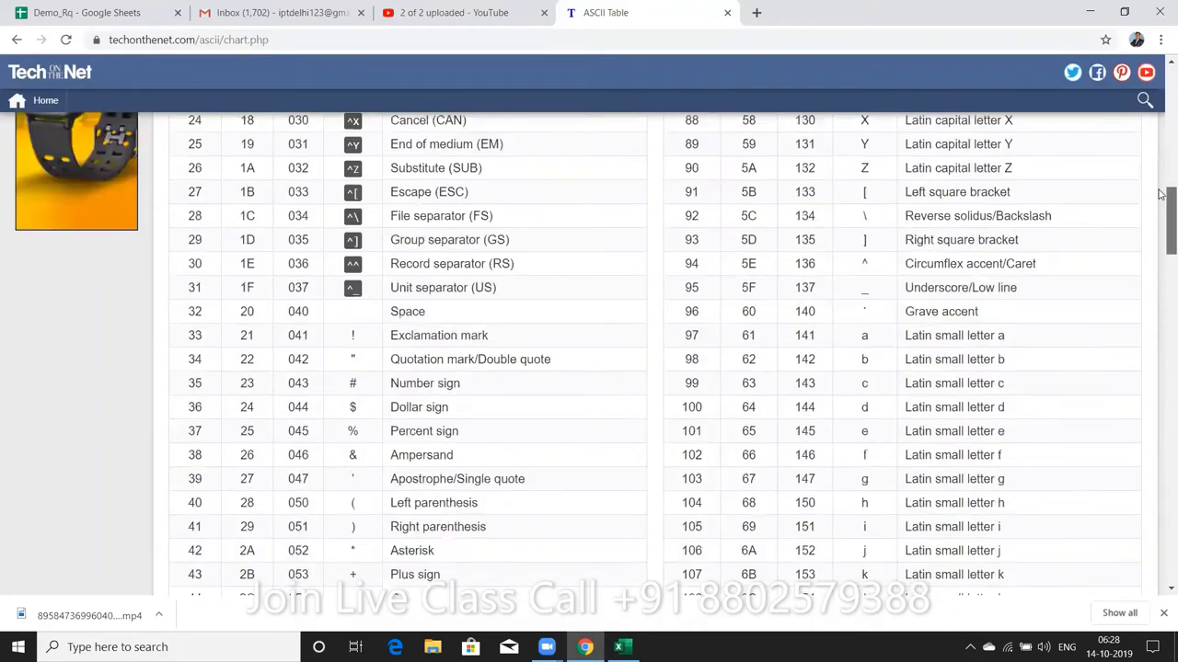
scroll(1161, 118, "down", 2)
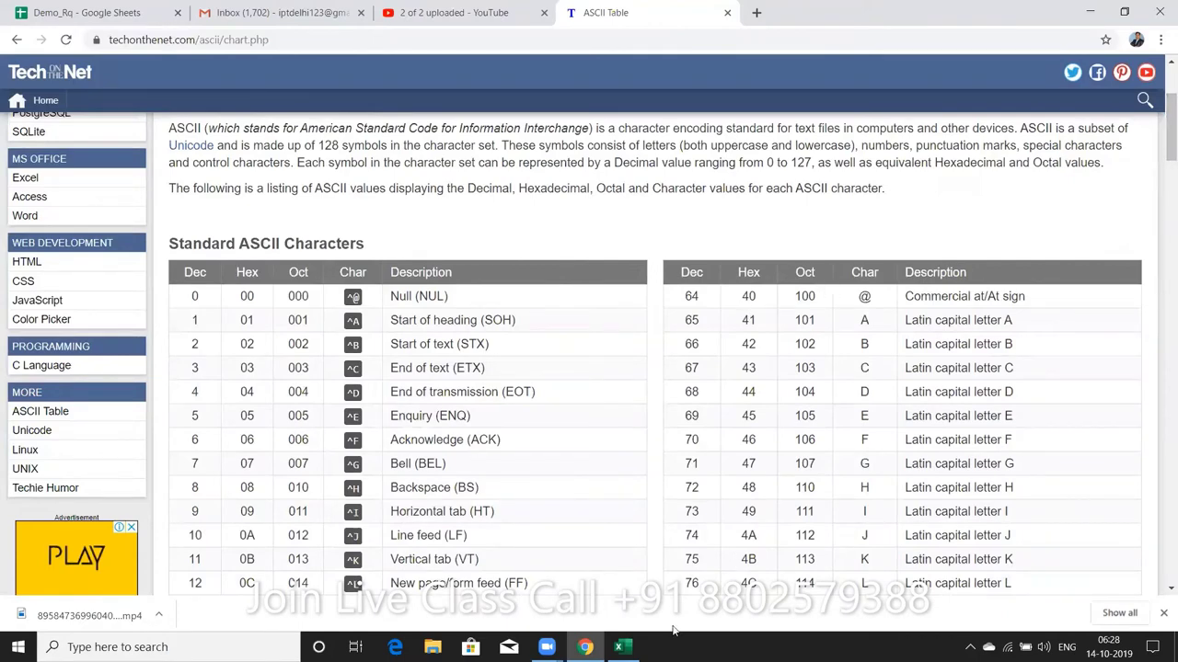
mouse_move(623, 647)
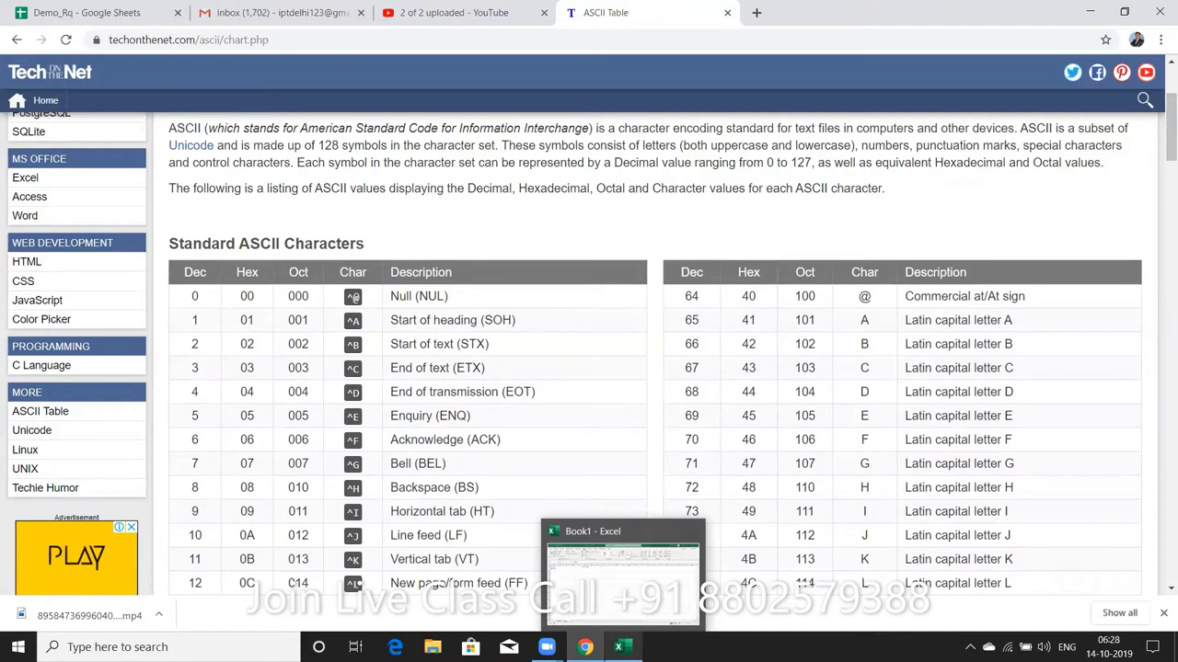
Close Data Validation in Excel, open the Visual Basic editor, and insert a new module.
left_click(623, 646)
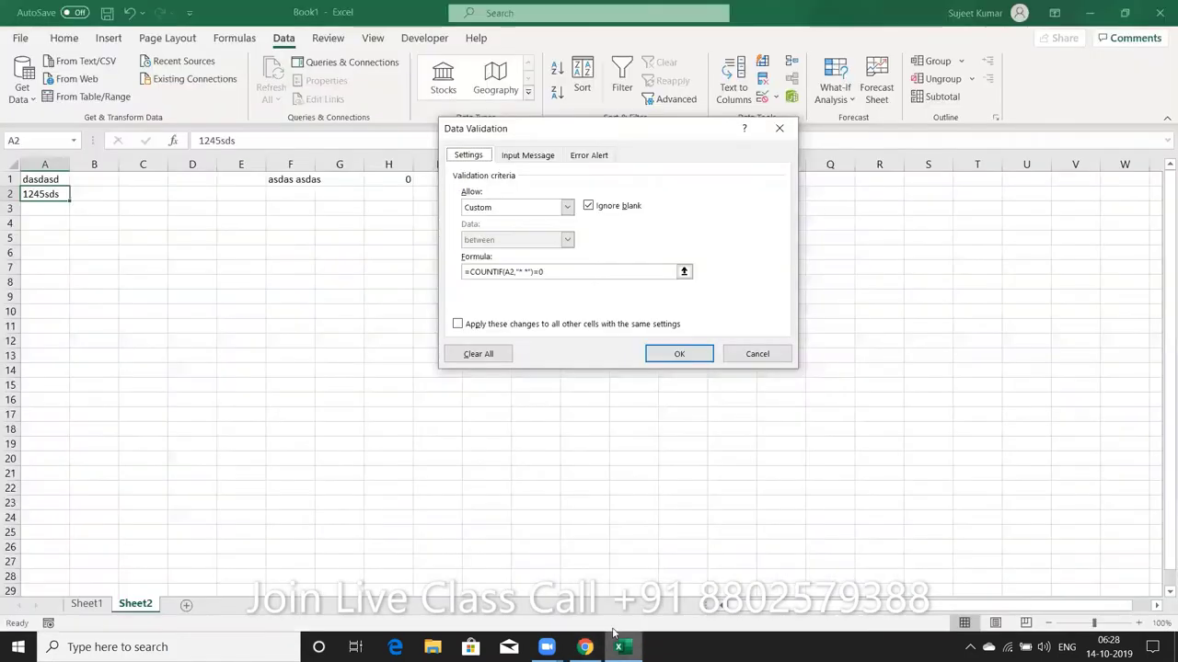
key("Escape")
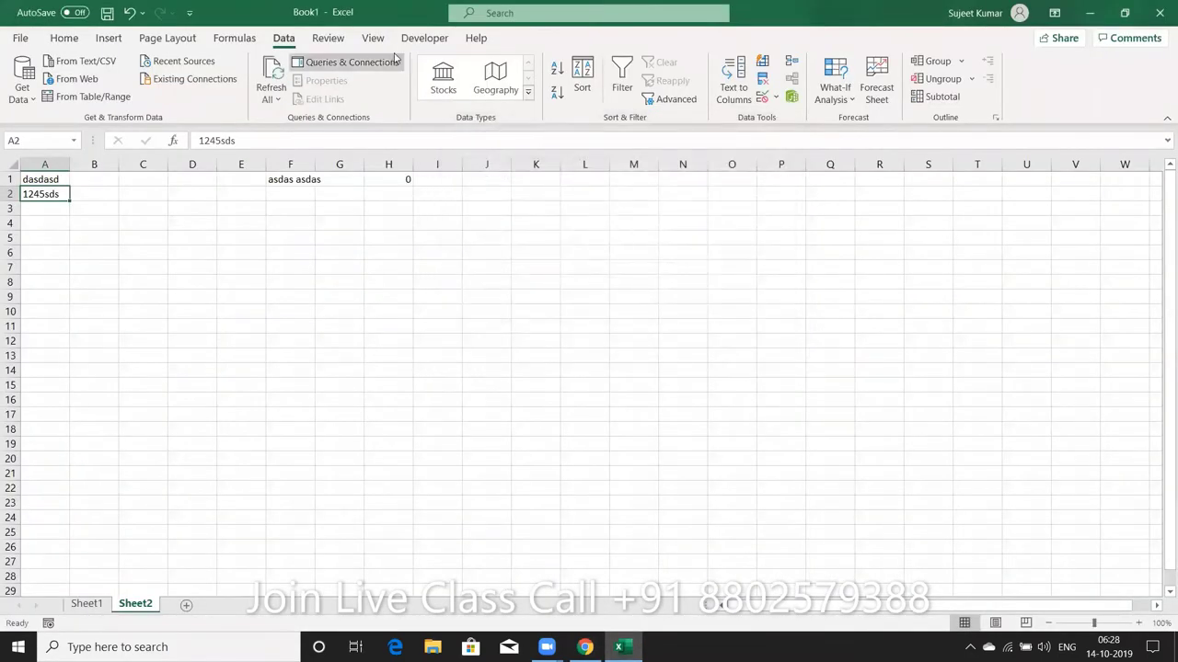
left_click(424, 38)
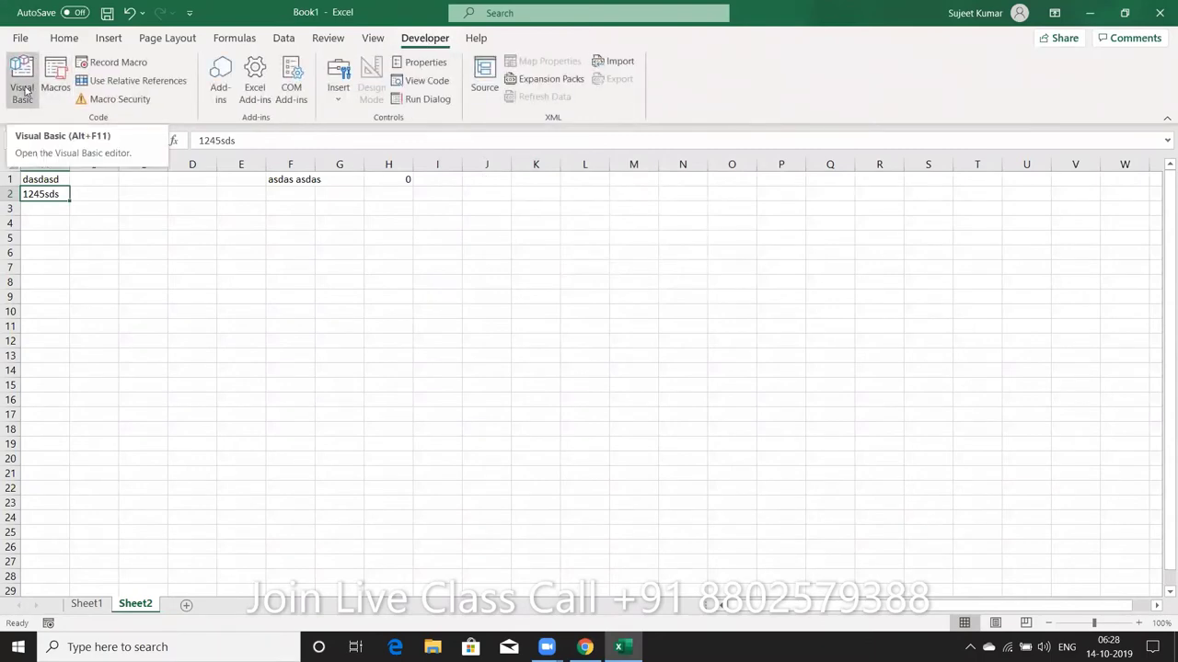
left_click(25, 89)
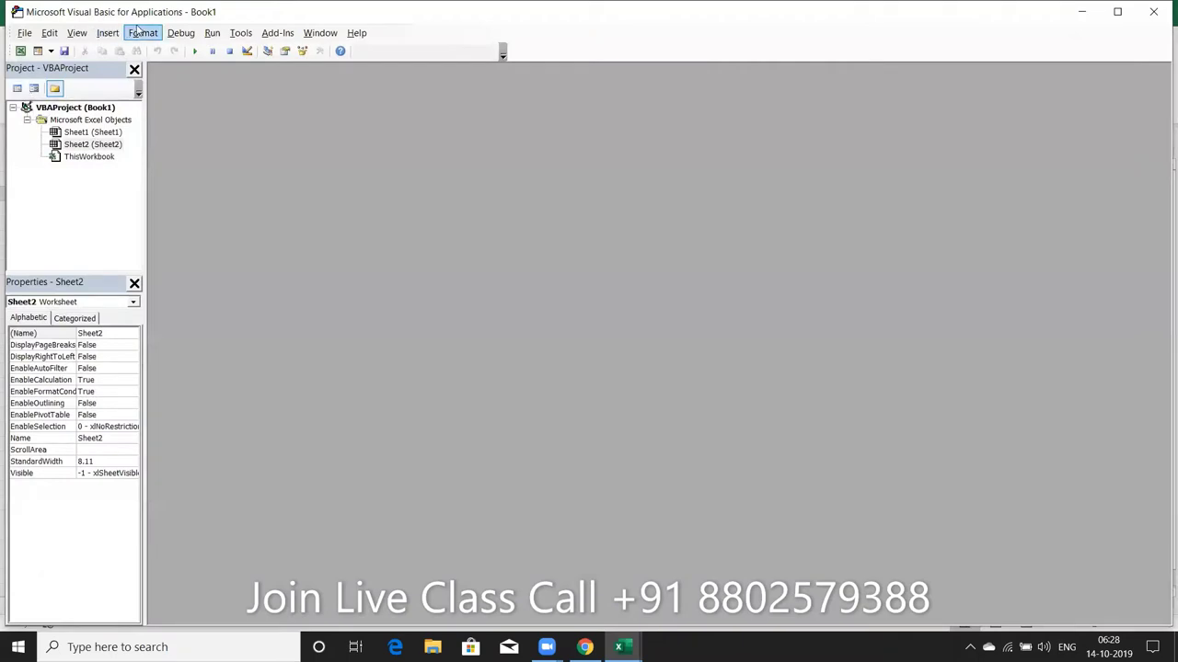
left_click(108, 34)
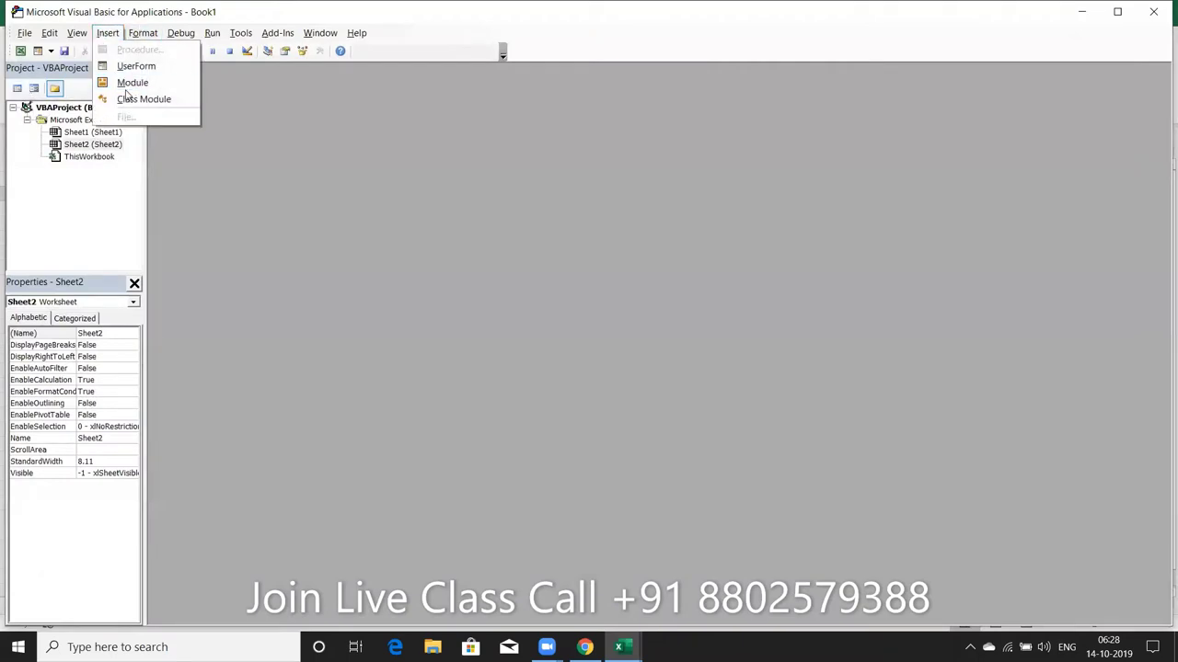
left_click(130, 89)
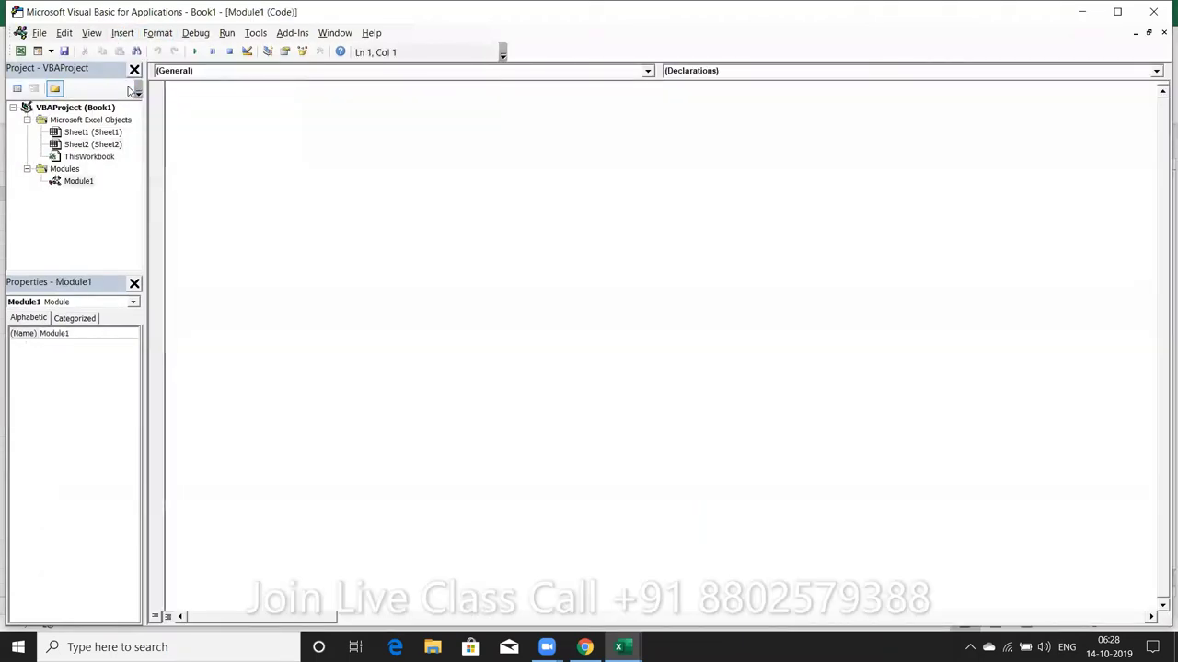
Write the header Function FSC(n As String) with blank body lines.
type("func")
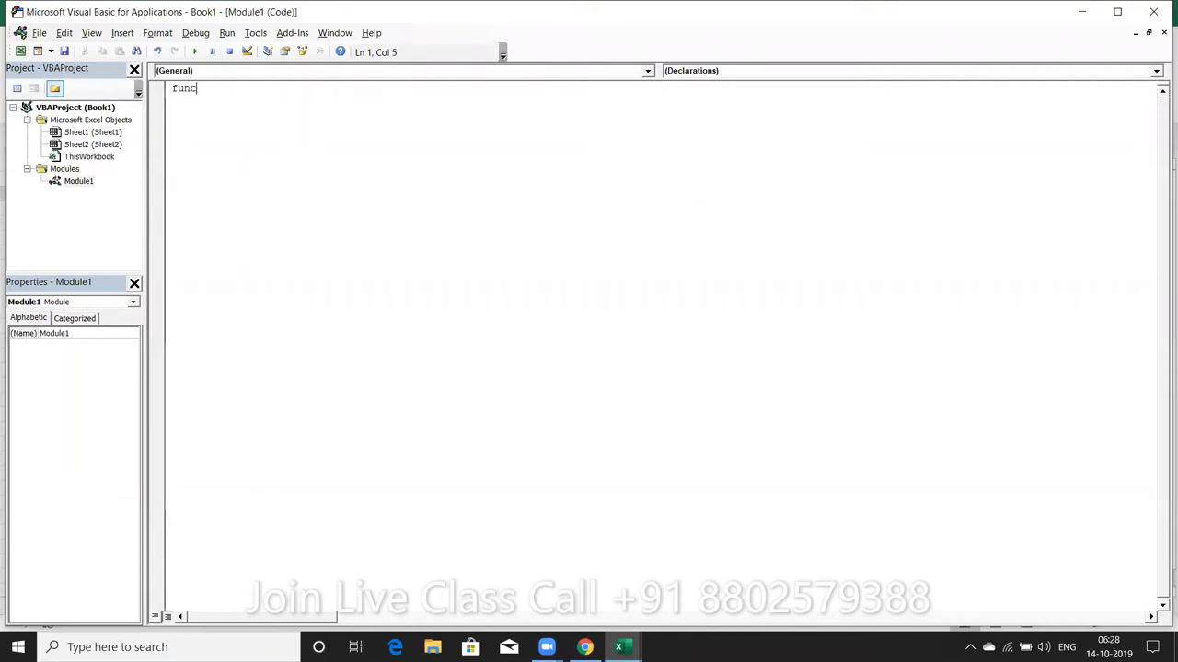
type("tion ")
type("FS")
type("C(")
type("n as s")
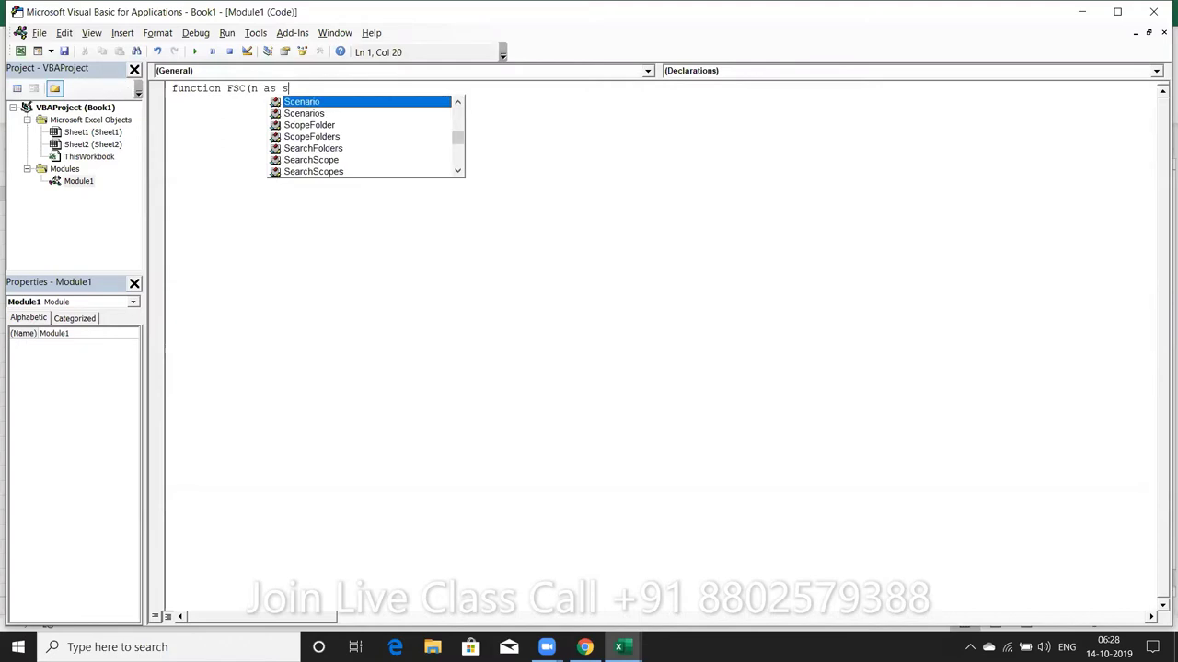
type("tr")
key("Tab")
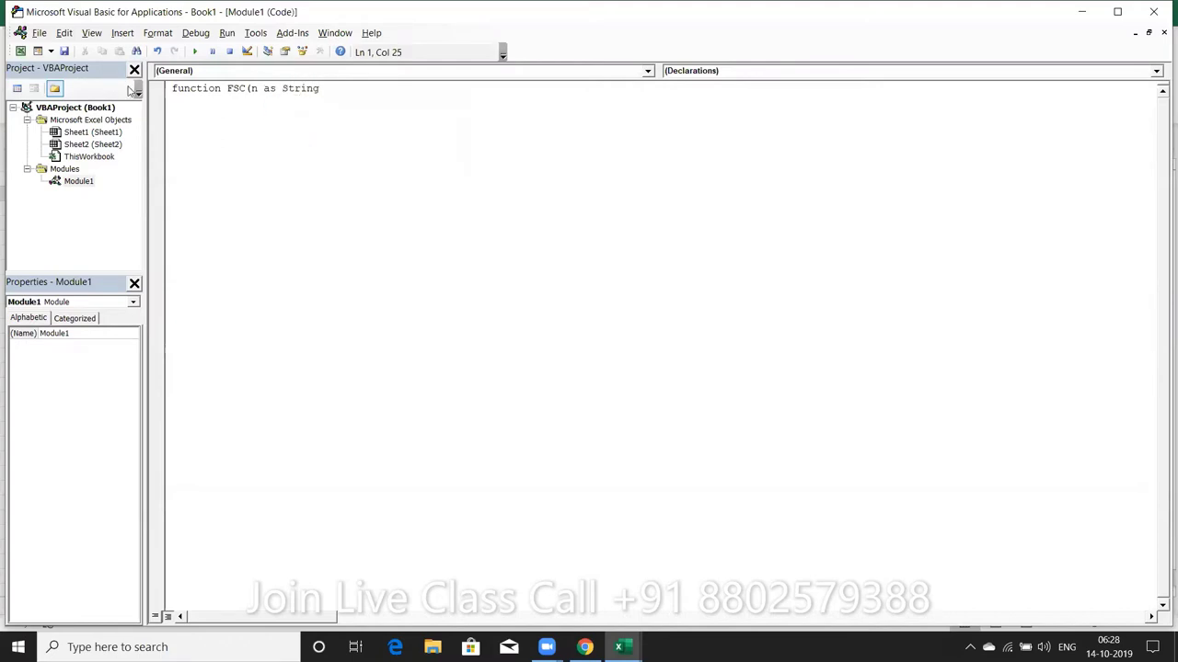
type(")")
key("Return")
key("Return")
key("Return")
key("Return")
key("Return")
key("Return")
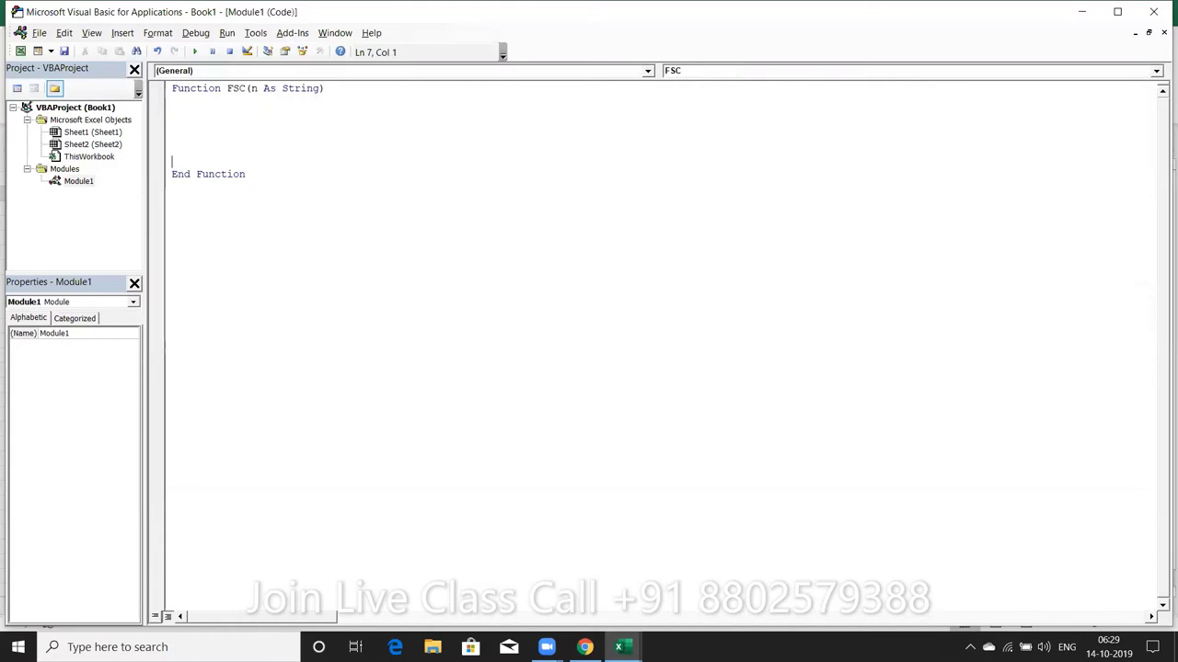
key("Return")
key("Return")
key("Return")
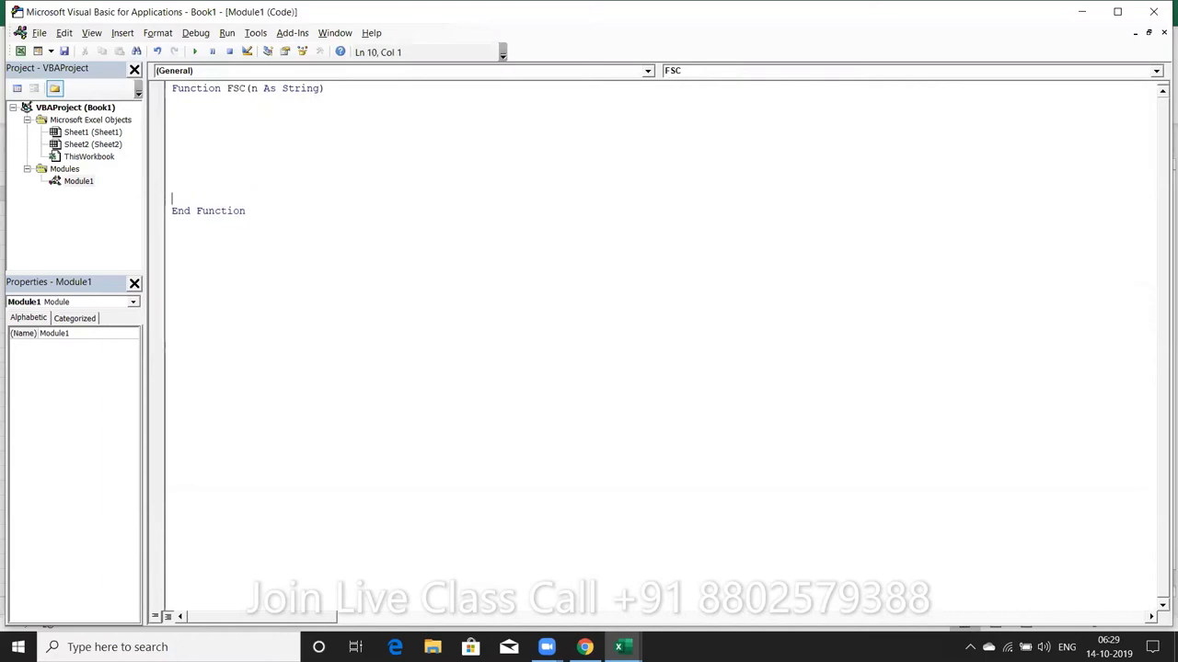
key("Up")
key("Up")
key("Up")
key("Up")
key("Up")
key("Up")
key("Up")
Declare Dim r As String and Dim c As Long inside FSC.
type("dim r ")
type("as")
type(" st")
key("Tab")
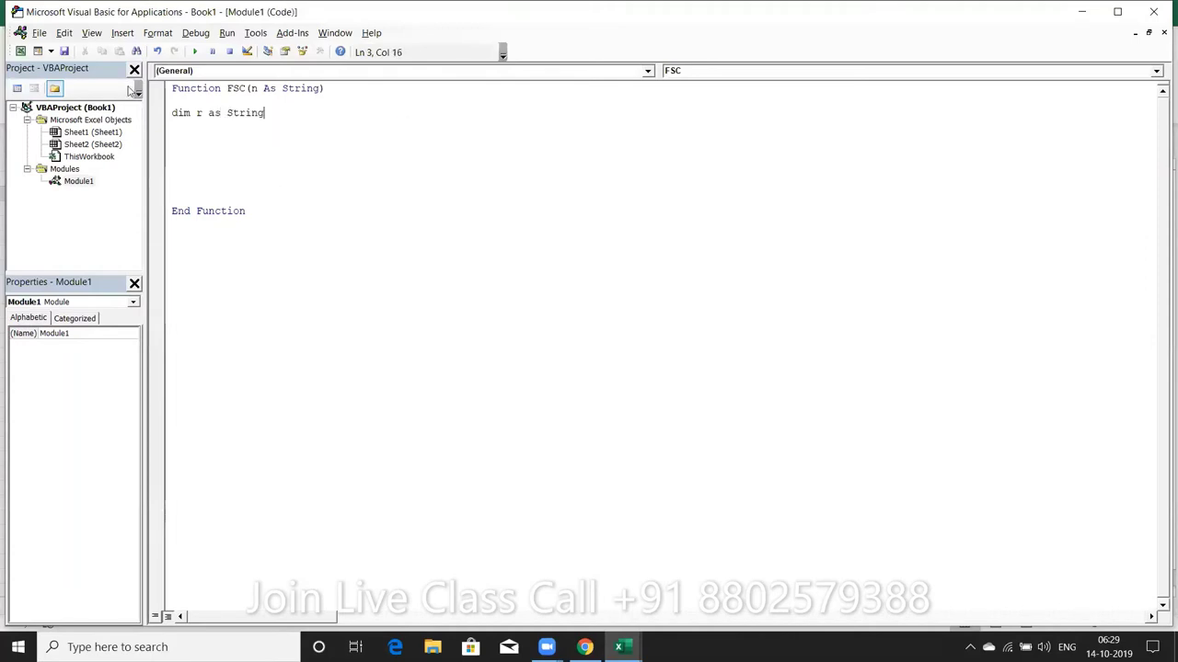
key("Return")
type("d")
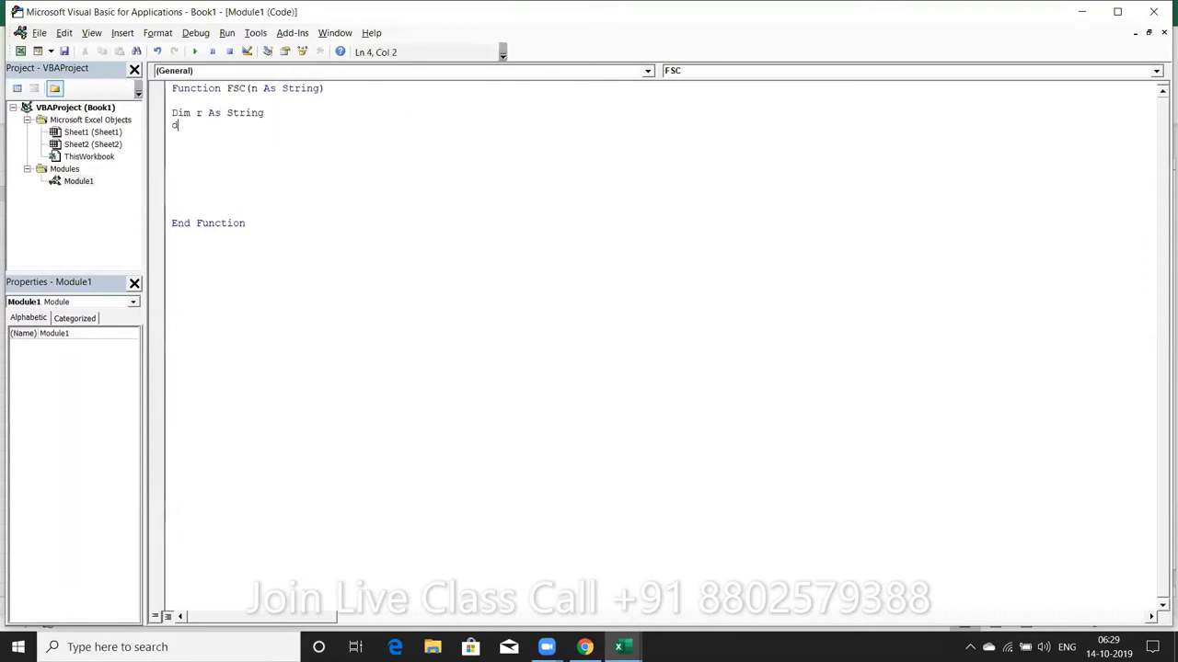
type("om")
key("BackSpace")
key("BackSpace")
type("im c ")
type("as")
type(" lo")
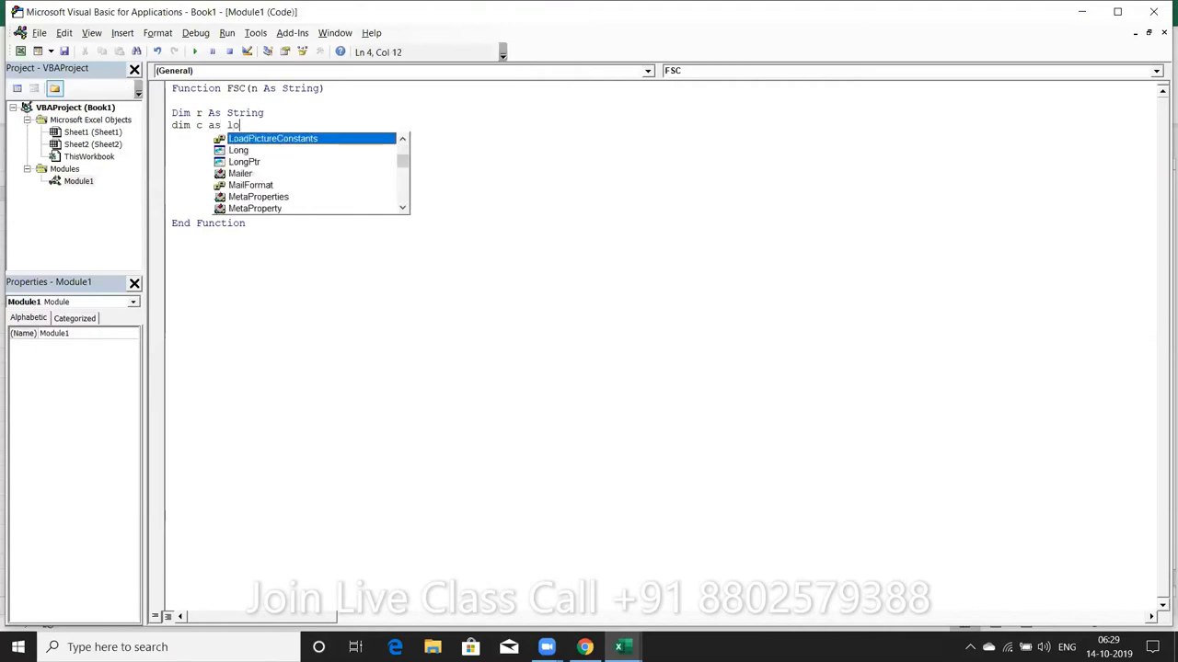
type("ng")
key("Return")
key("Return")
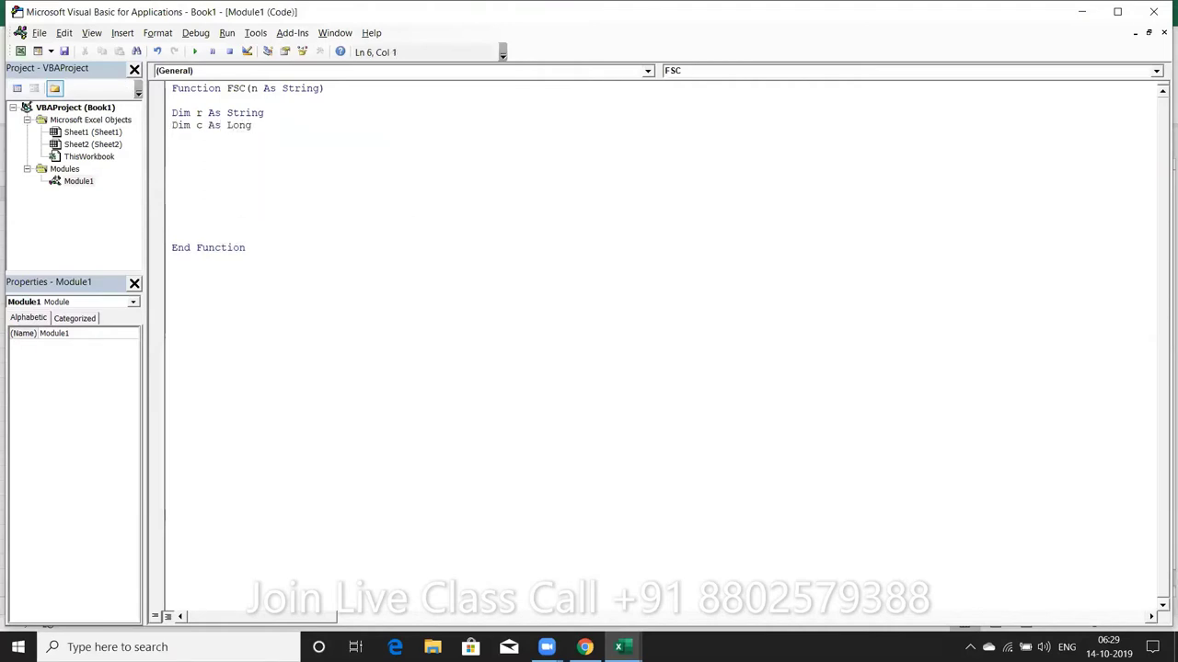
Add a For i = 1 To Len(n) … Next i loop and begin an inner For j = 1 To line.
type("for i ")
type("= 1")
type(" to ")
type("len")
type("(n")
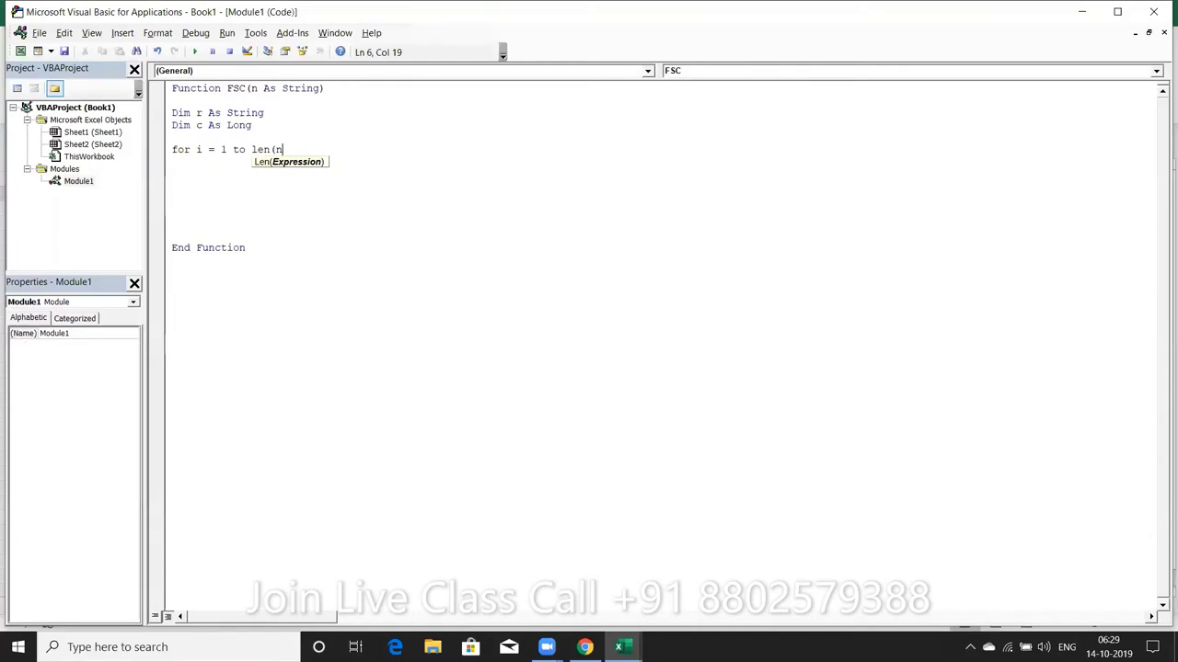
type(")")
key("Return")
key("Return")
key("Return")
type("n")
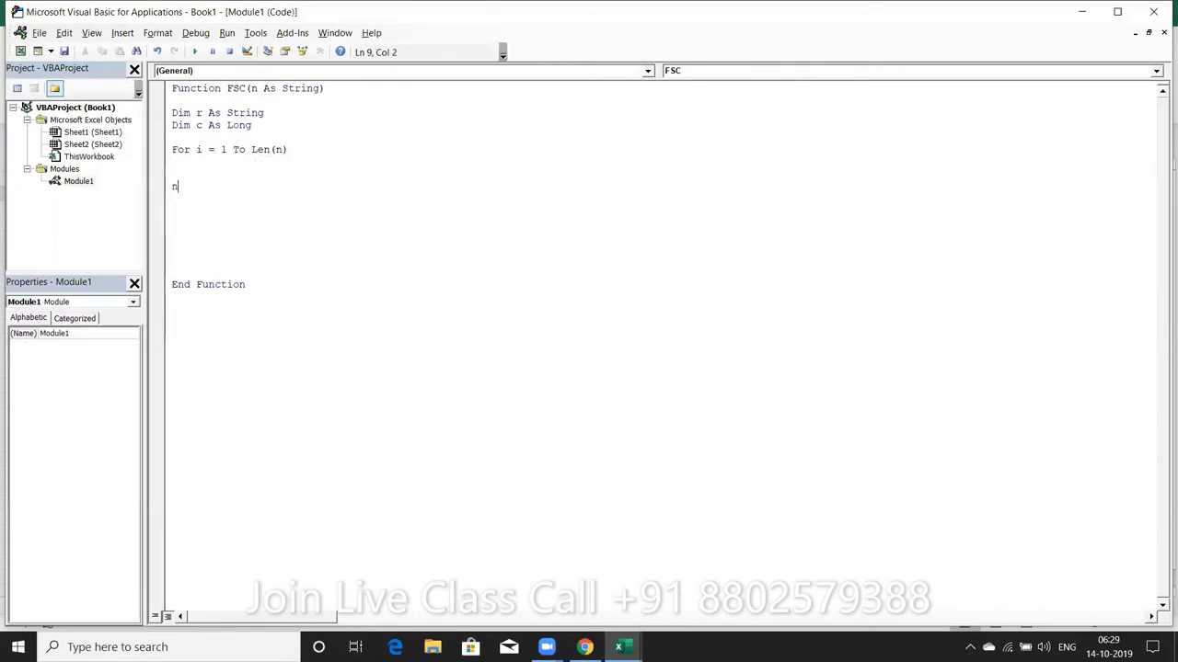
type("ext i")
left_click(172, 161)
key("Return")
key("Return")
key("Return")
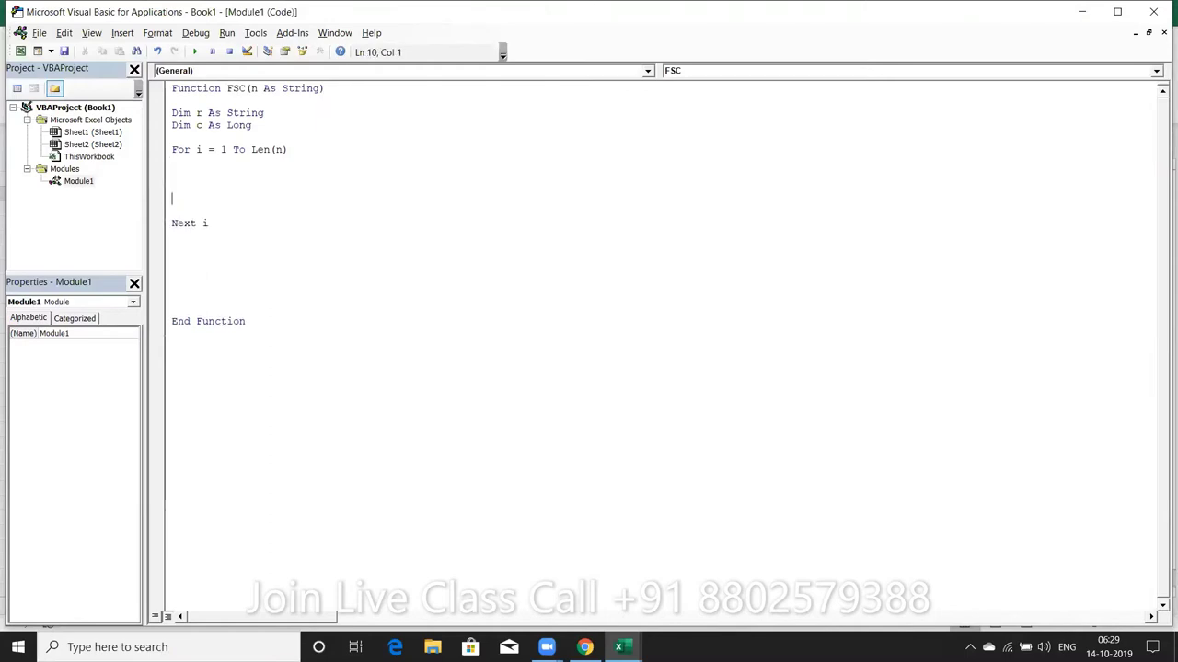
left_click(172, 186)
key("Tab")
type("fo")
type("r j")
type("= 1 ")
type("to")
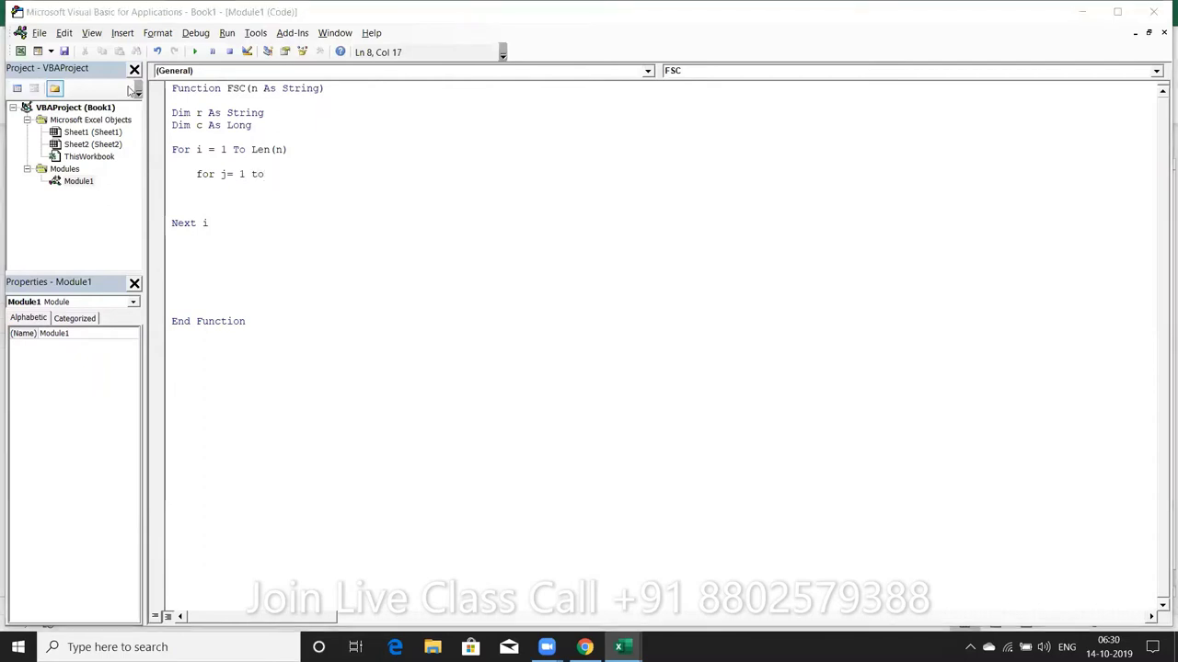
key("alt+F11")
key("alt+Tab")
key("alt+Tab")
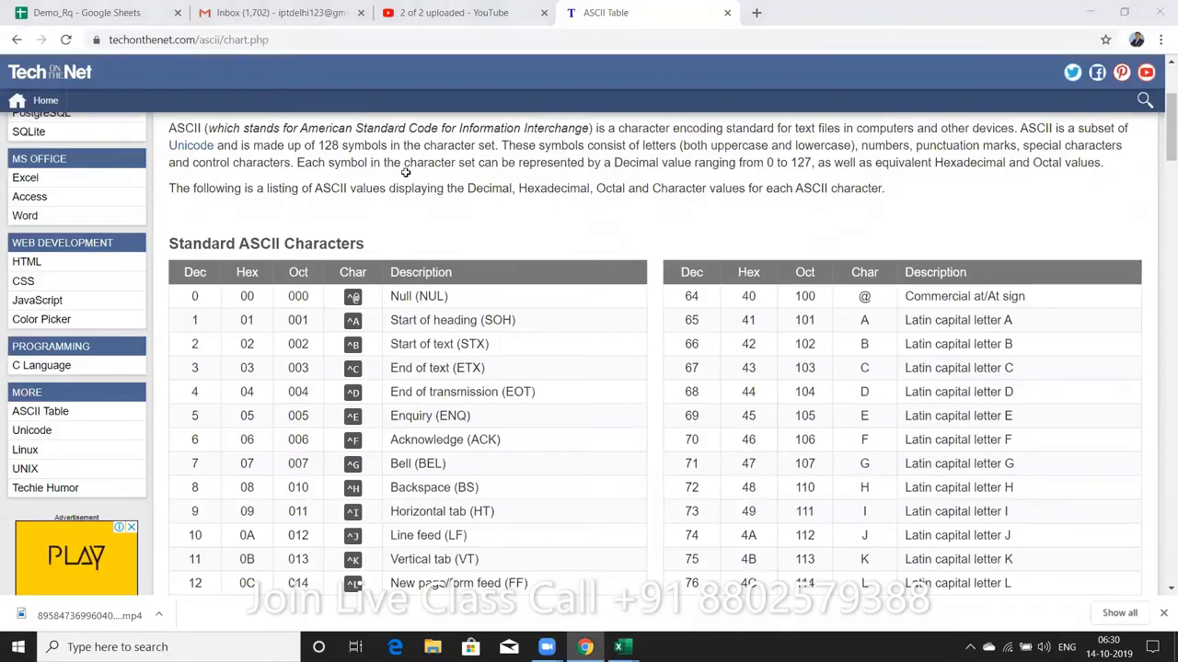
Complete the inner loop as For j = 1 To 64 … Next j.
key("alt+Tab")
key("alt+Tab")
key("alt+Tab")
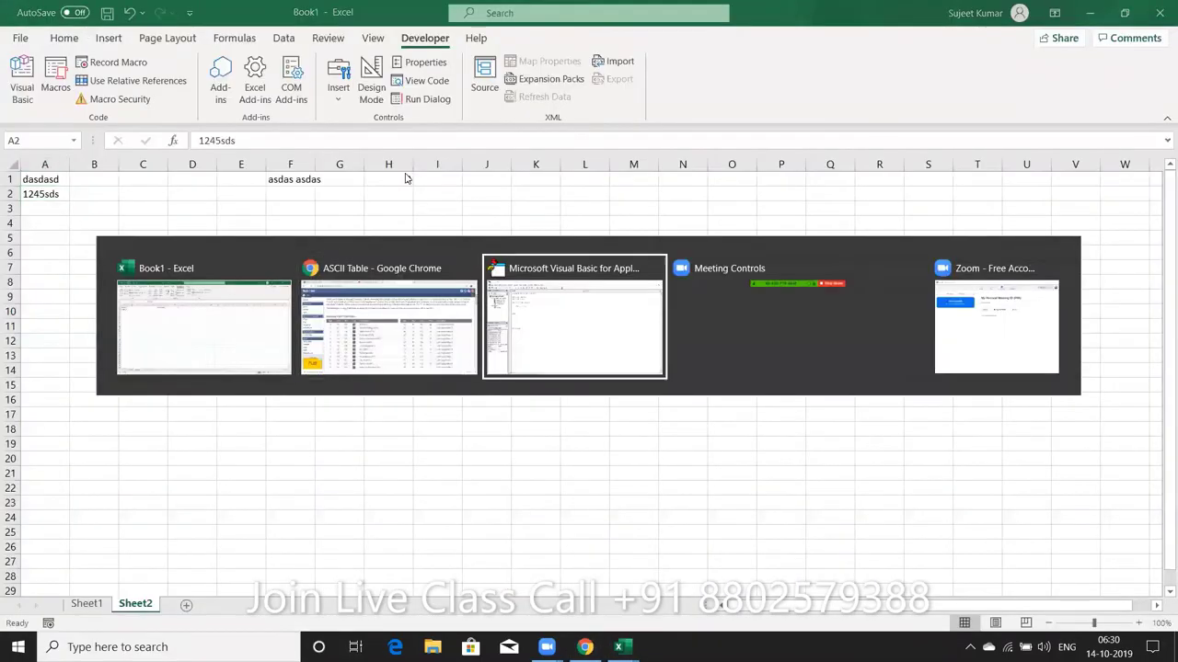
type("64")
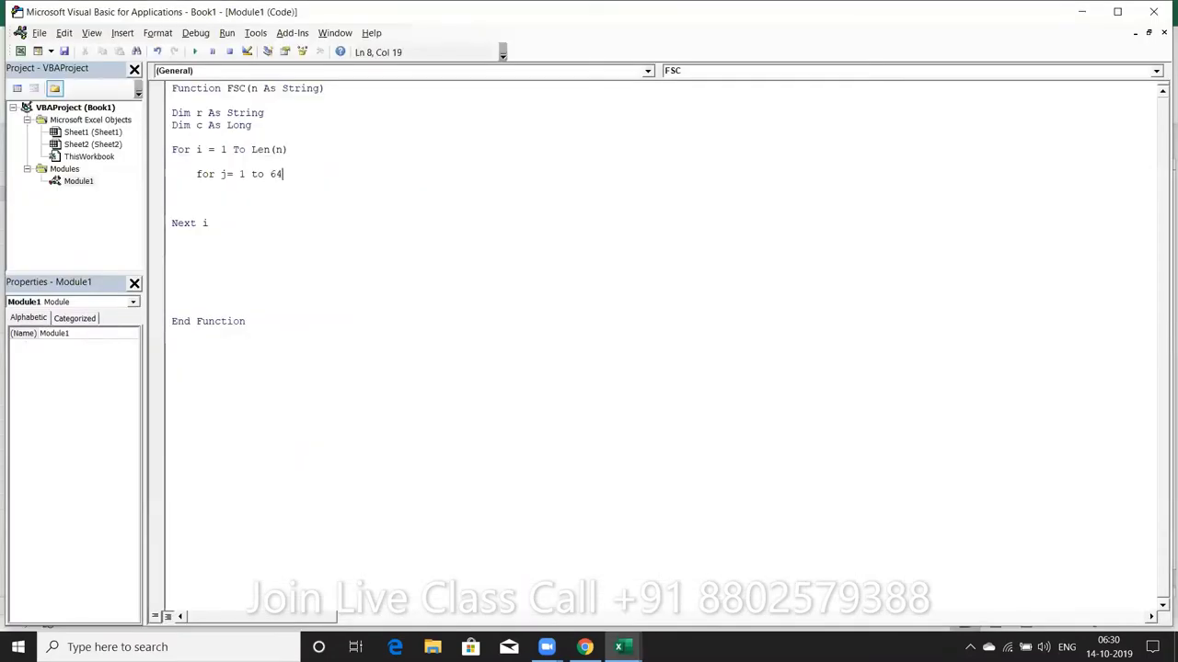
key("Return")
key("Return")
key("Return")
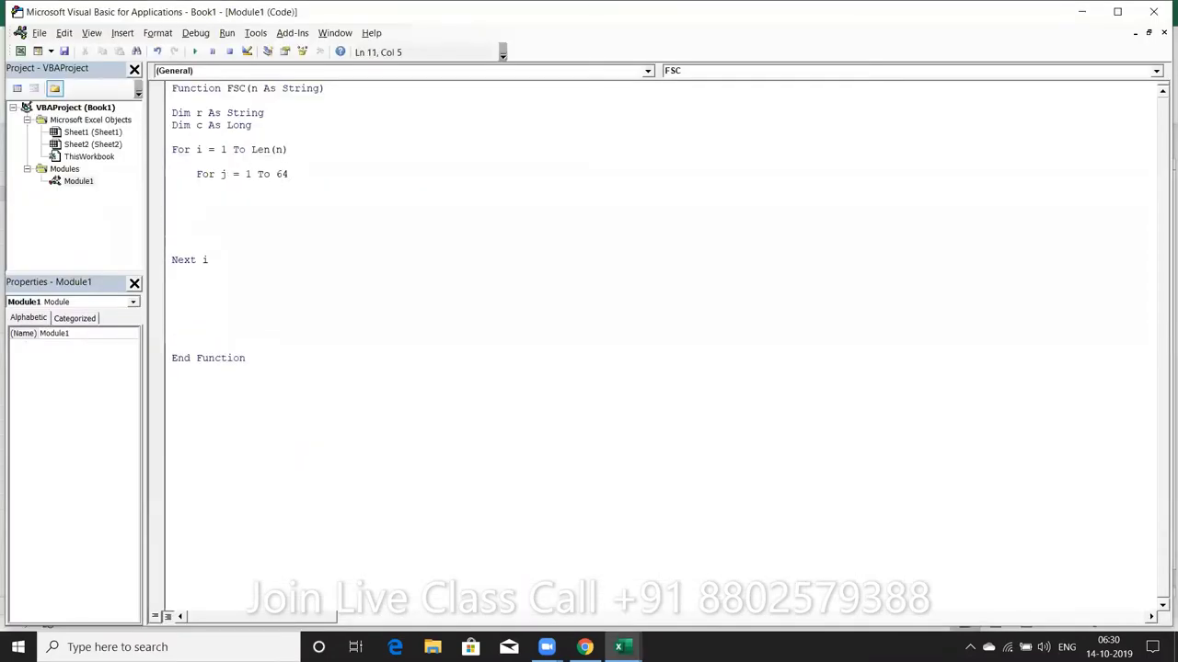
type("next j")
key("Up")
key("Up")
Consult the ASCII table in Chrome and start the If j> condition inside the j loop.
key("alt+Tab")
key("alt+Tab")
key("alt+Tab")
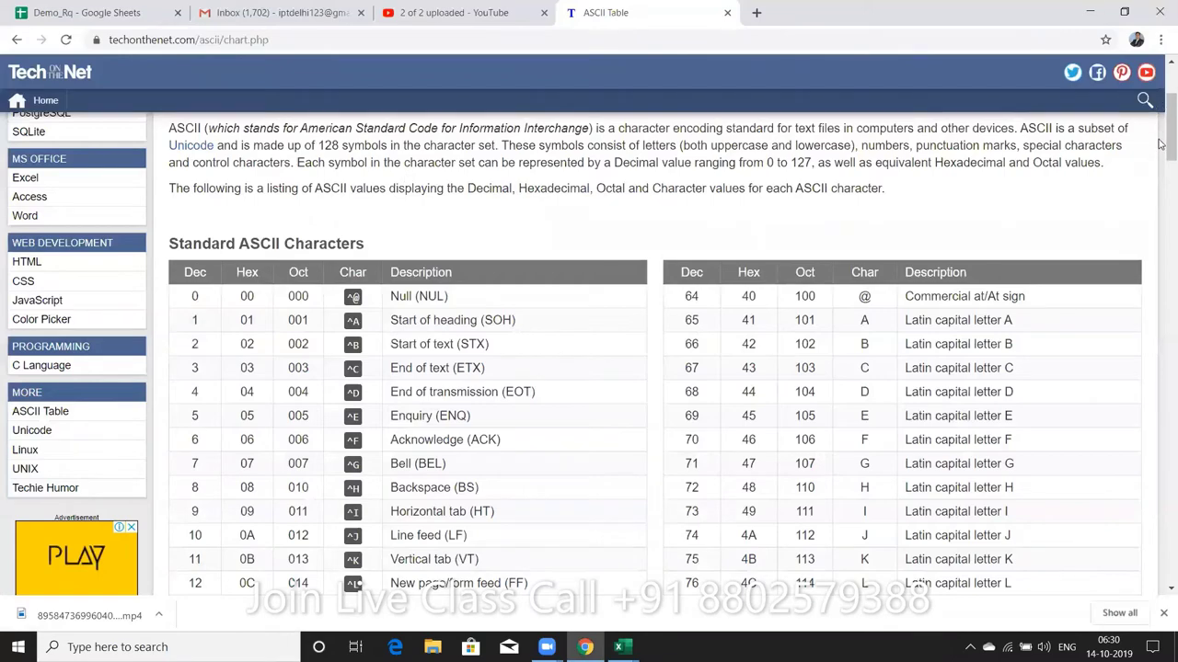
left_click_drag(1161, 143, 1161, 230)
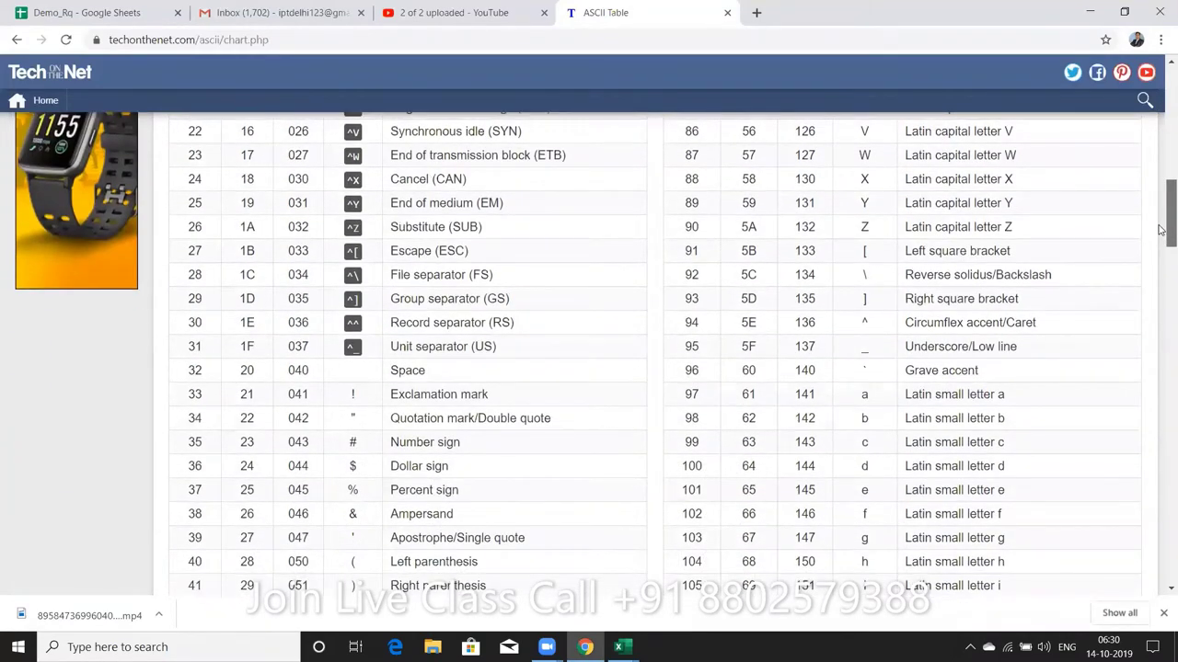
left_click_drag(1161, 230, 1161, 279)
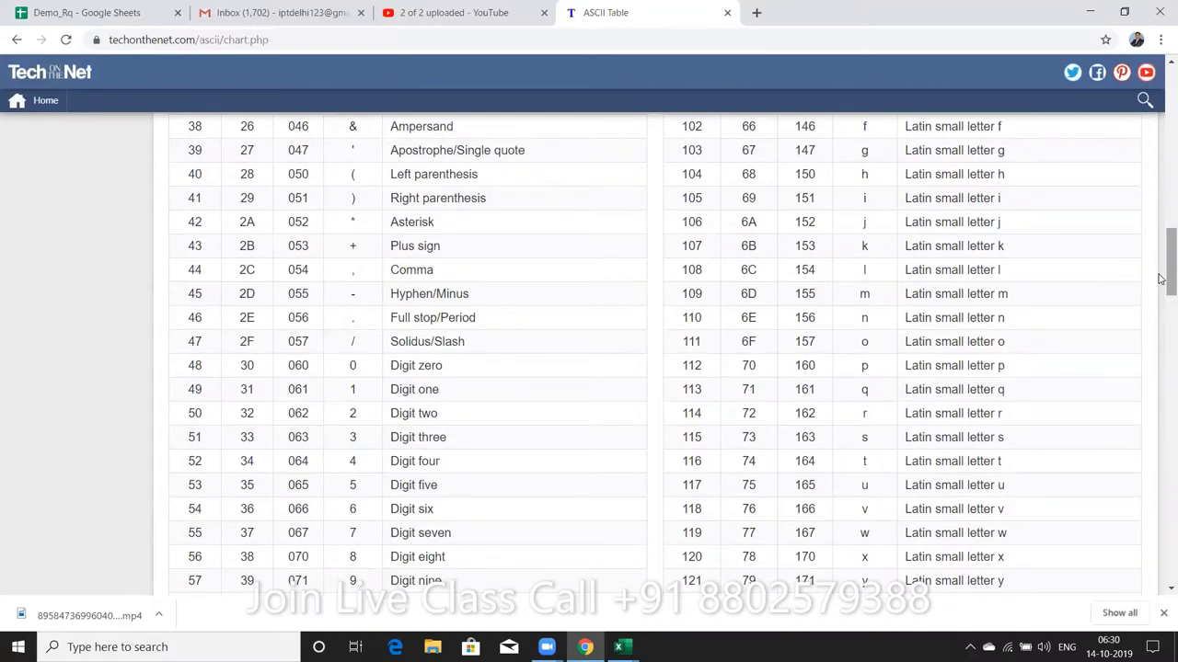
key("alt+Tab")
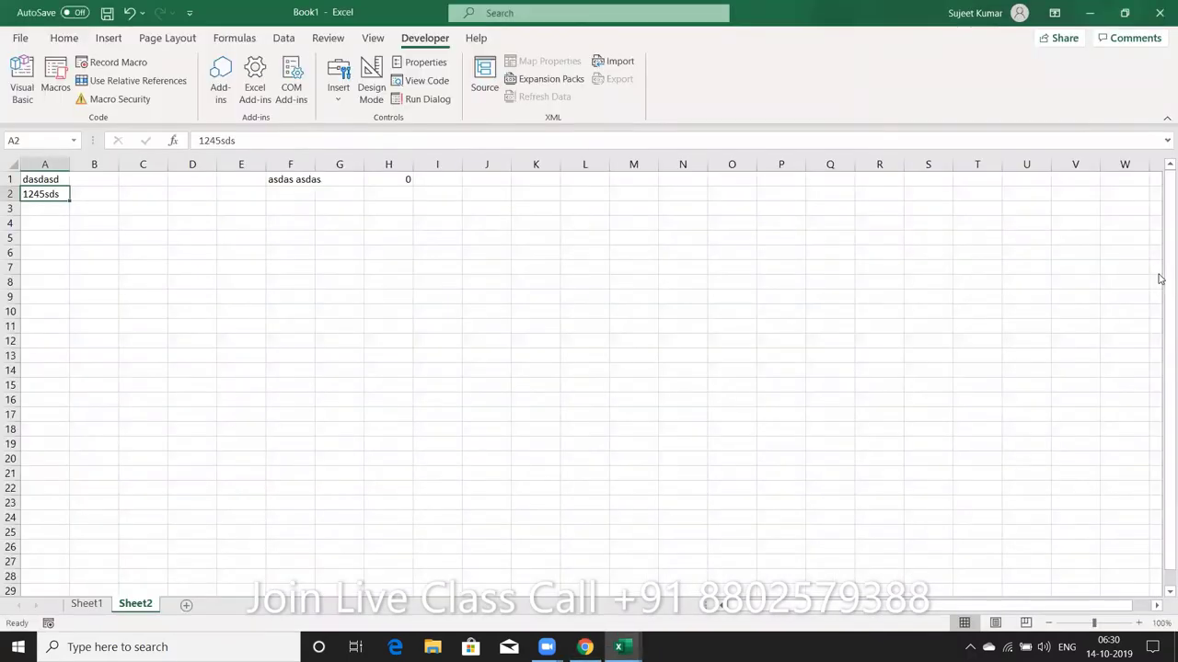
key("alt+Tab")
key("alt+Tab")
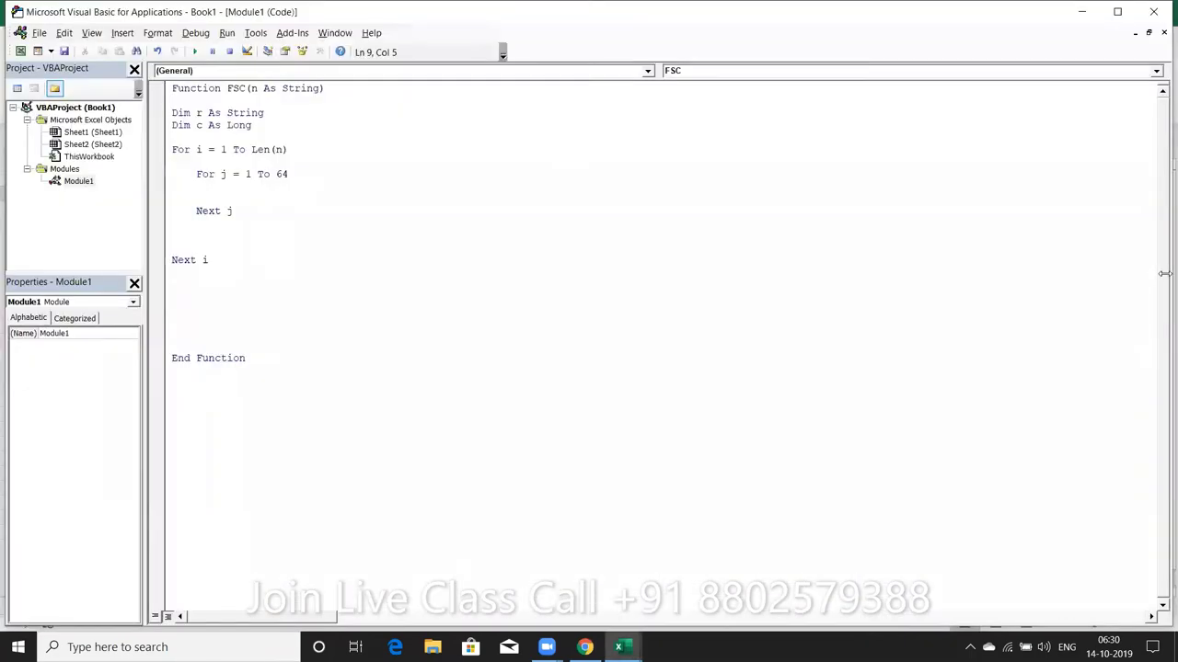
type("if ")
type("j")
type(">=")
key("alt+Tab")
key("alt+Tab")
key("alt+Tab")
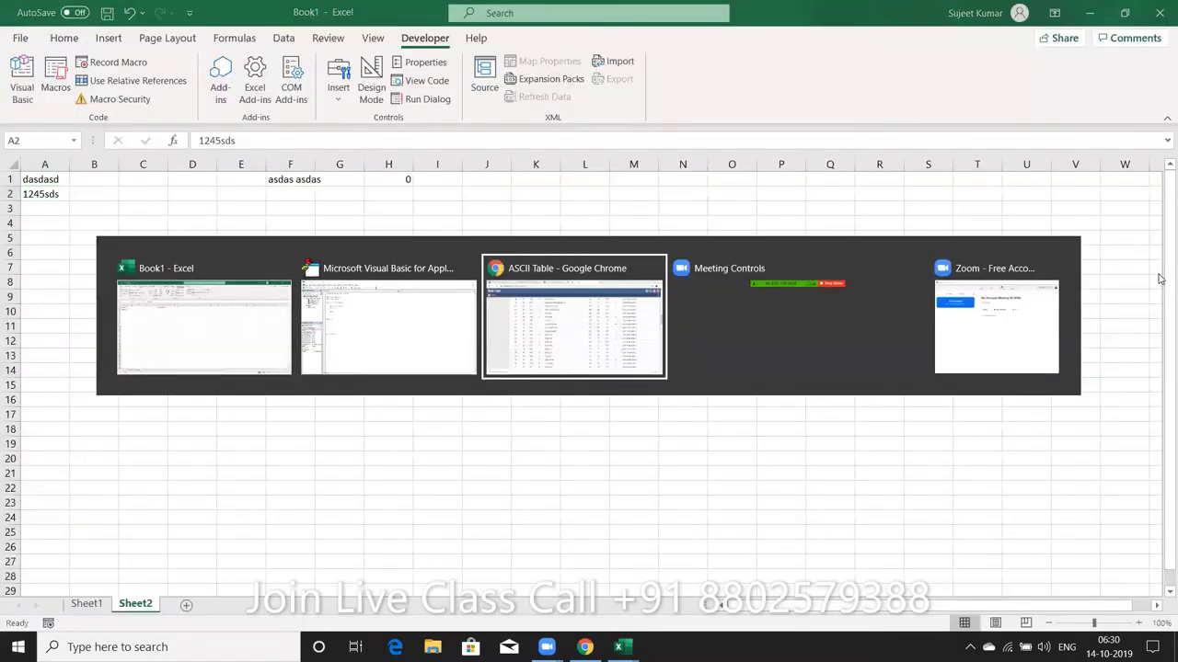
key("alt+Tab")
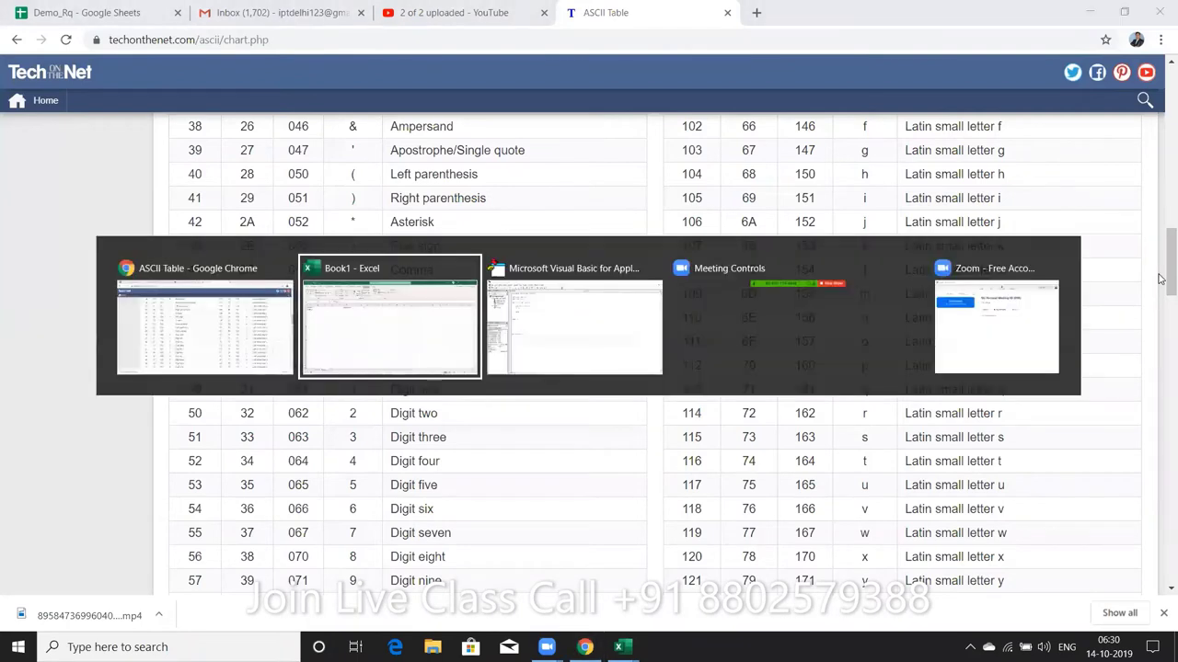
key("alt+Tab")
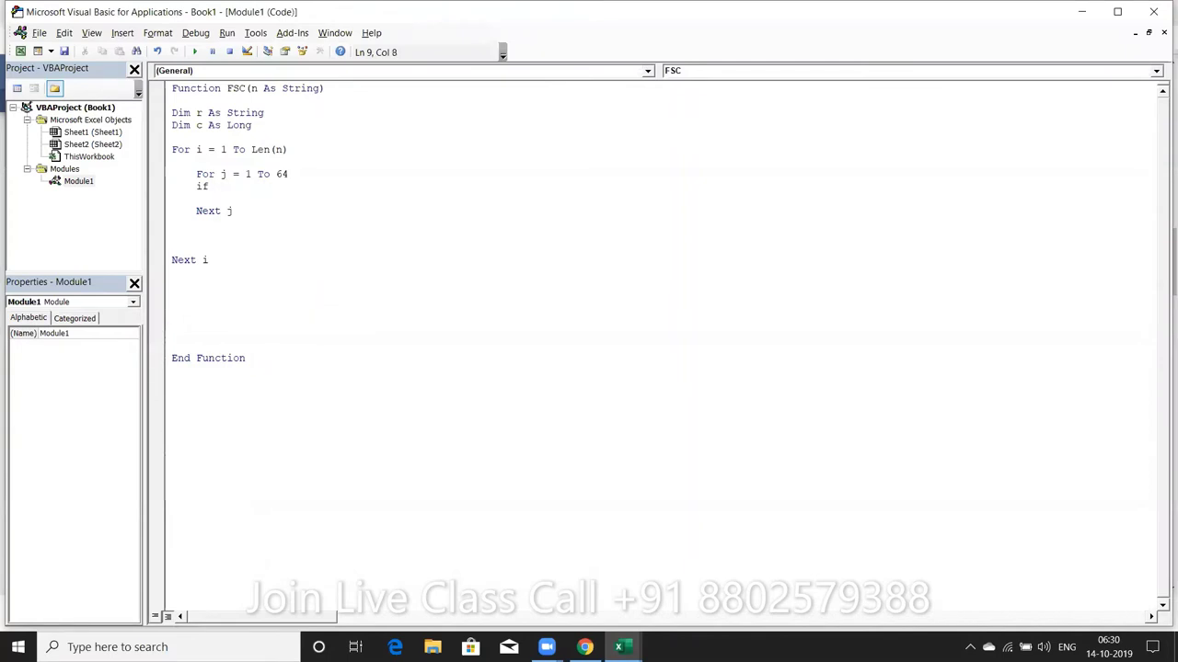
Write If j < 48 Or j >= 57 Then, checking digit codes 48–57 in the ASCII table.
type("j")
type("<")
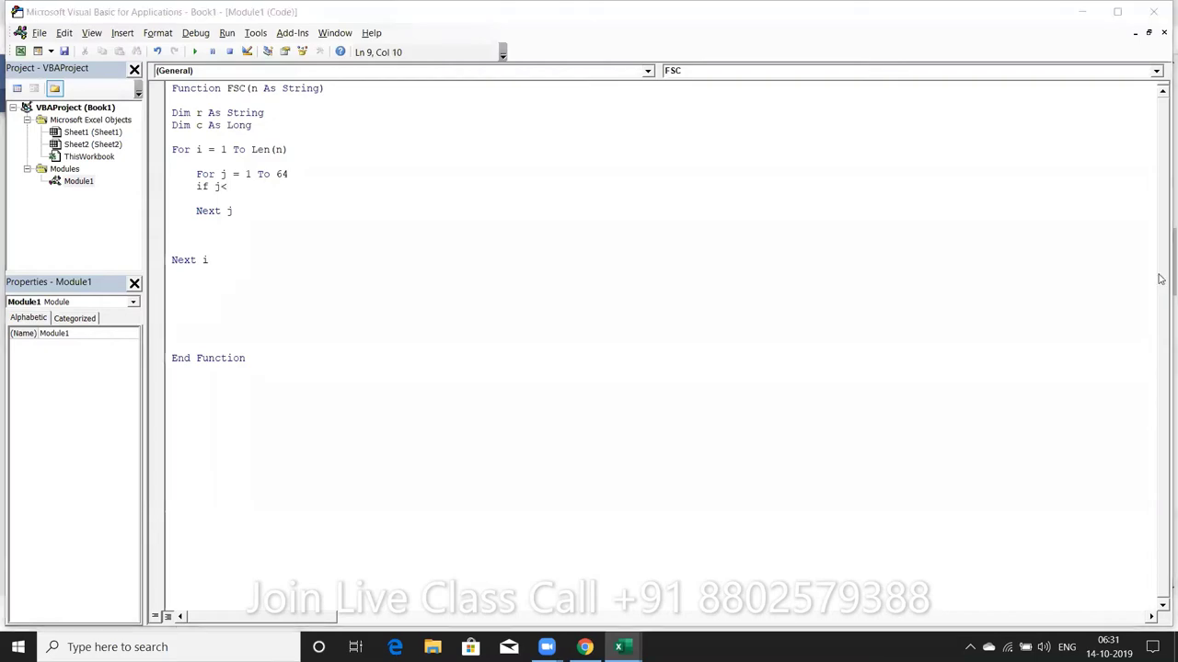
key("alt+Tab")
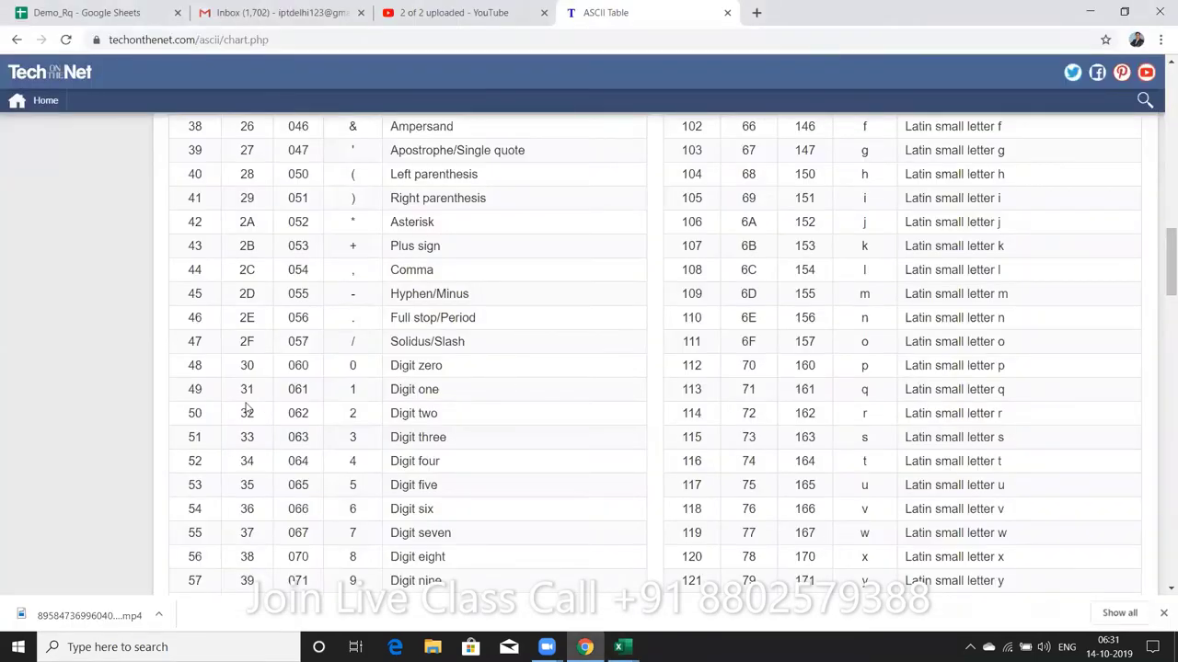
double_click(194, 365)
key("alt+Tab")
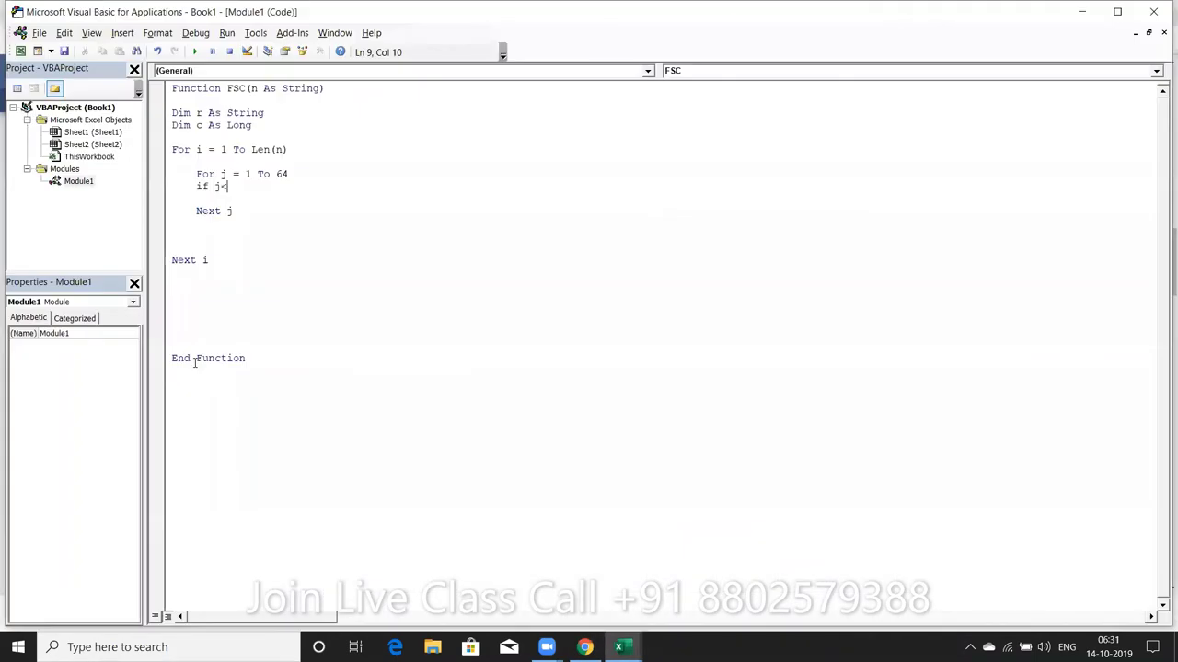
type("48 ")
type("or ")
type("j>=")
key("alt+Tab")
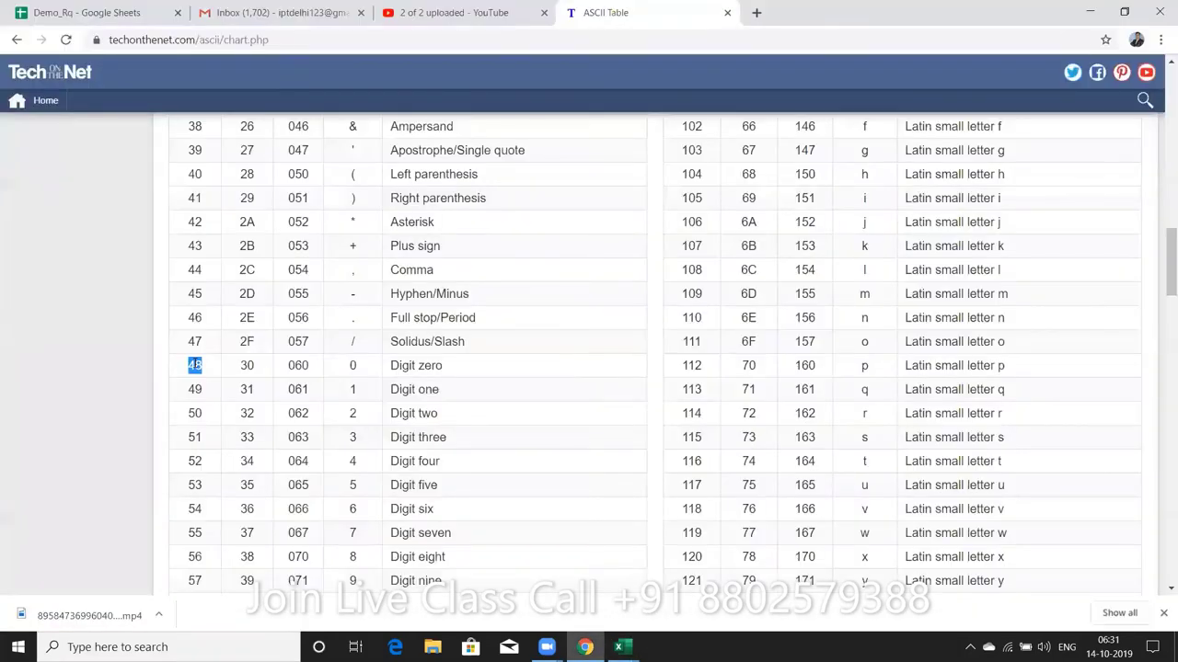
key("alt+Tab")
type("57 ")
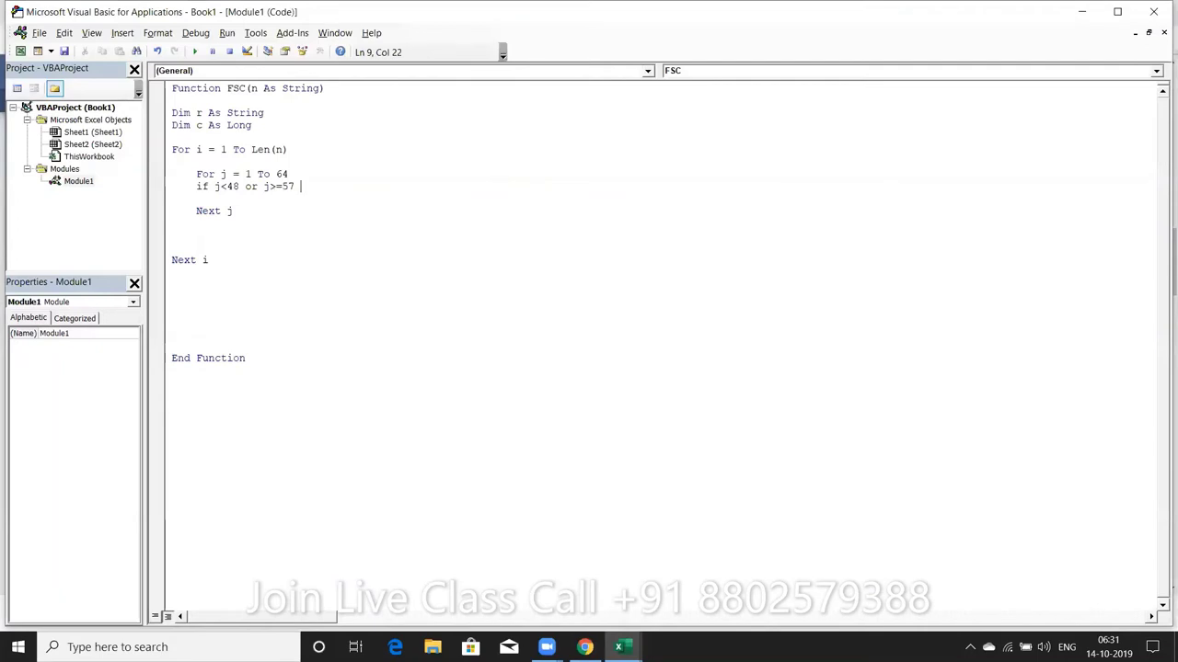
type("the")
type("n")
key("Return")
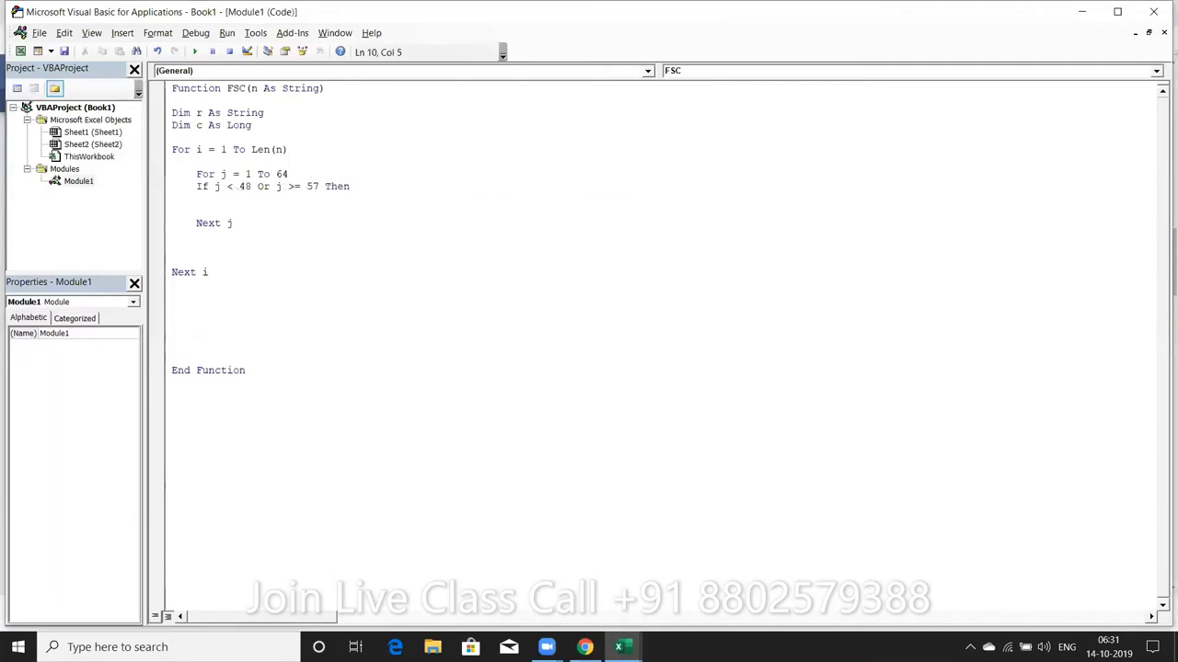
Close the If block with End If above Next j, leaving a blank line inside.
key("Return")
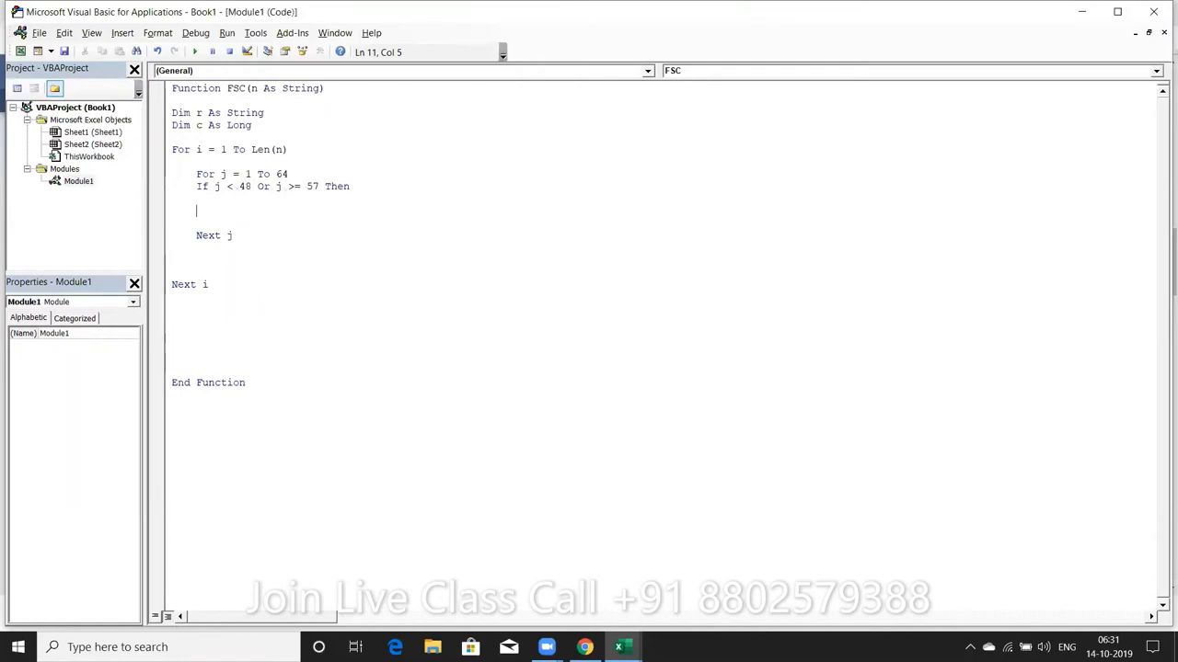
left_click(196, 224)
left_click(196, 211)
type("e")
type("nd if")
left_click(196, 198)
key("Return")
left_click(196, 198)
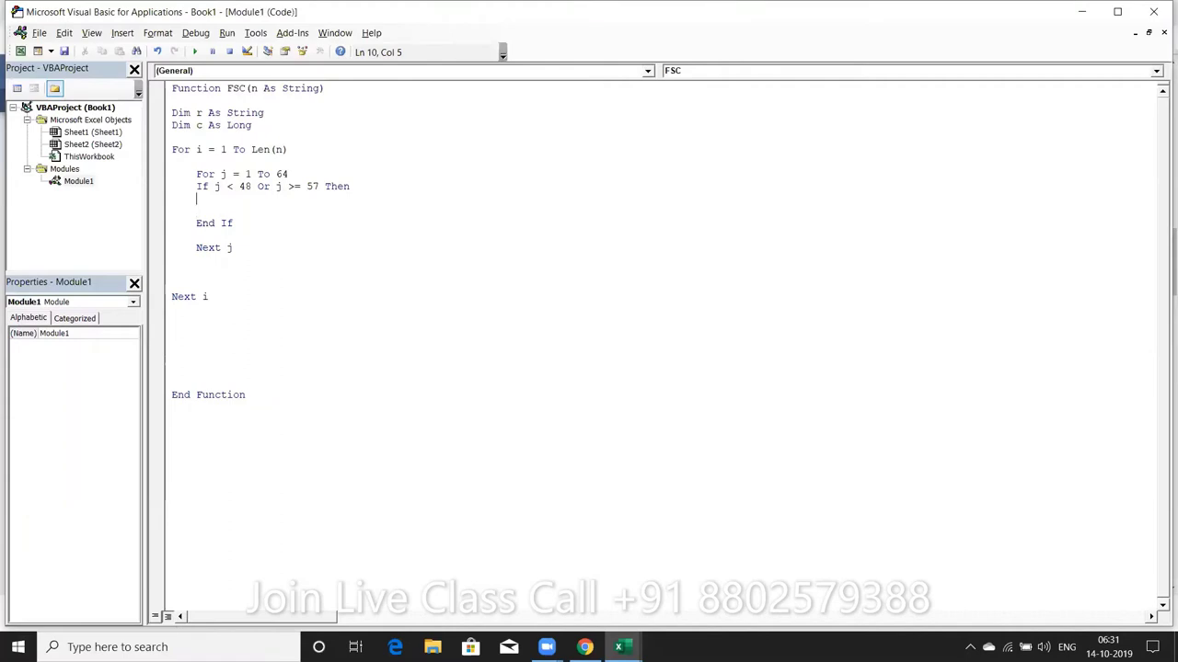
Add c = InStr(1, n, Chr(j)) inside the If block and remove the extra blank line.
type("c=")
type("i")
type("ns")
type("tr(")
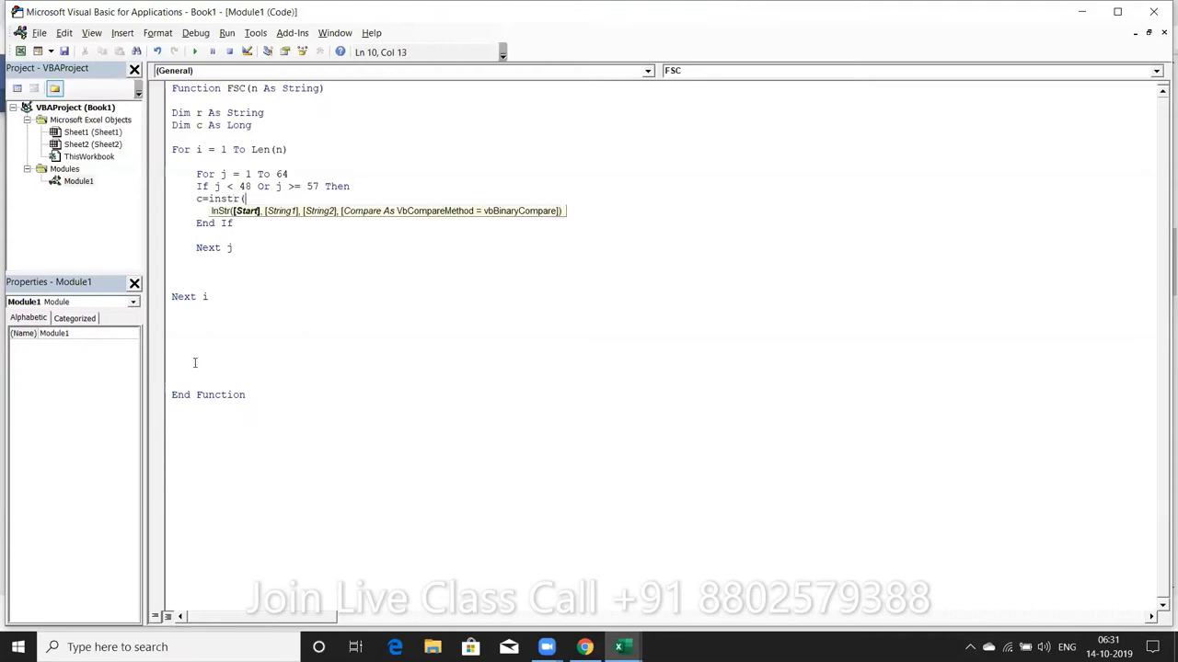
type("chr")
type("(")
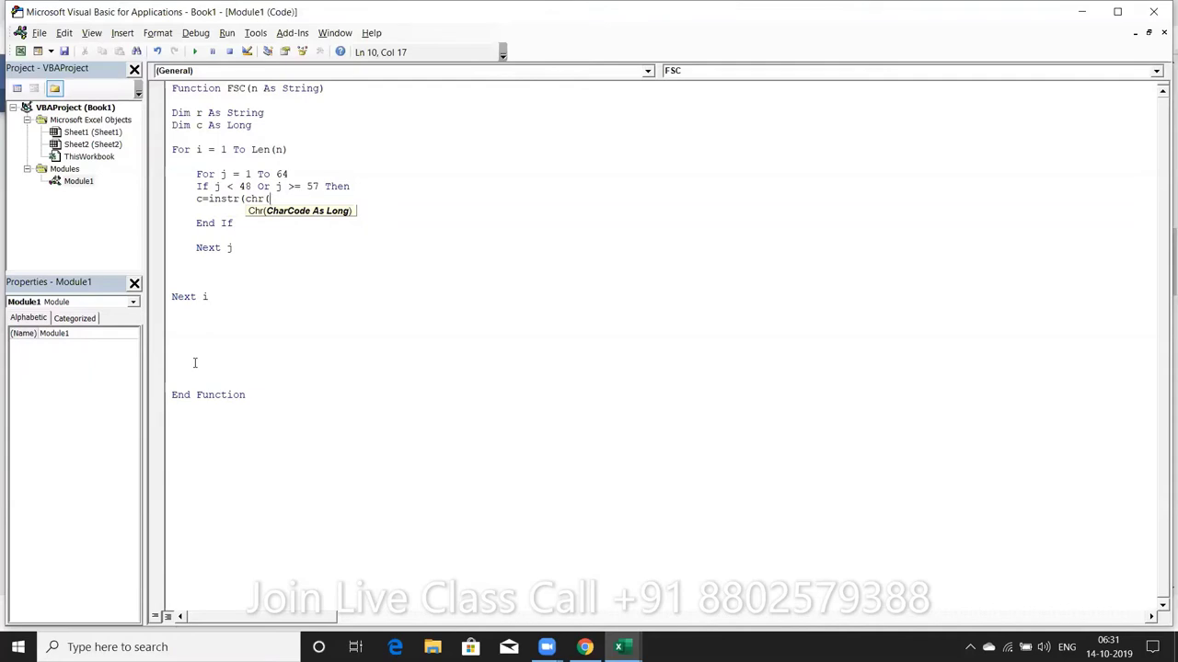
type("j")
type(")")
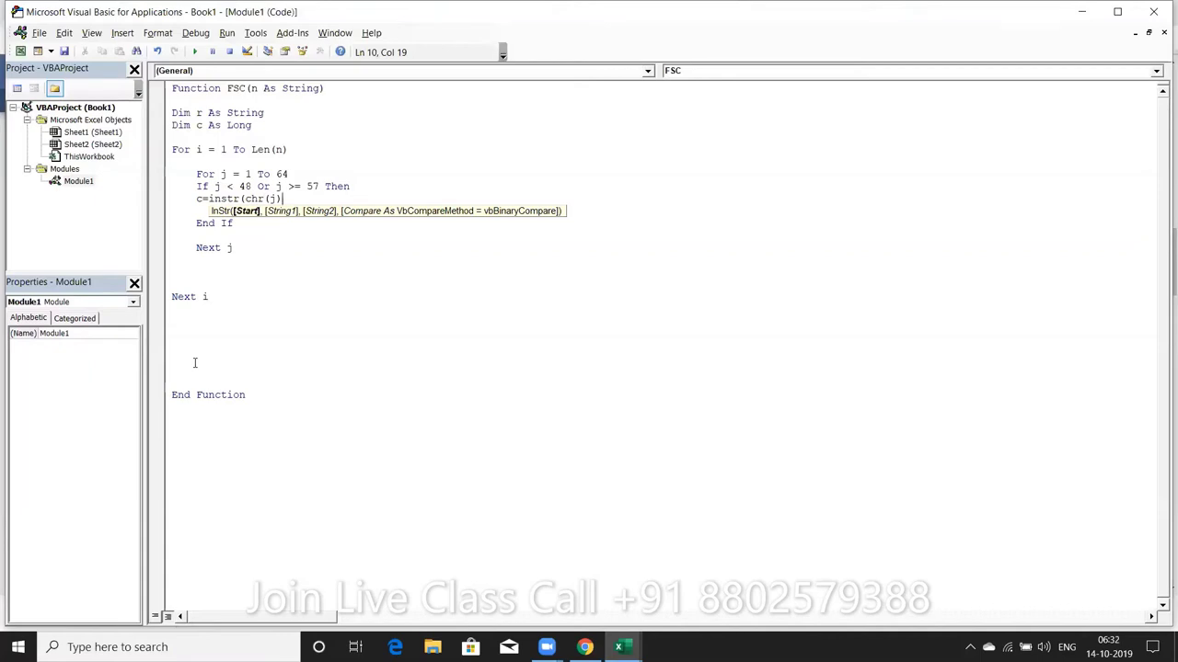
key("Left")
key("Left")
key("Left")
key("Left")
key("Left")
type("1,")
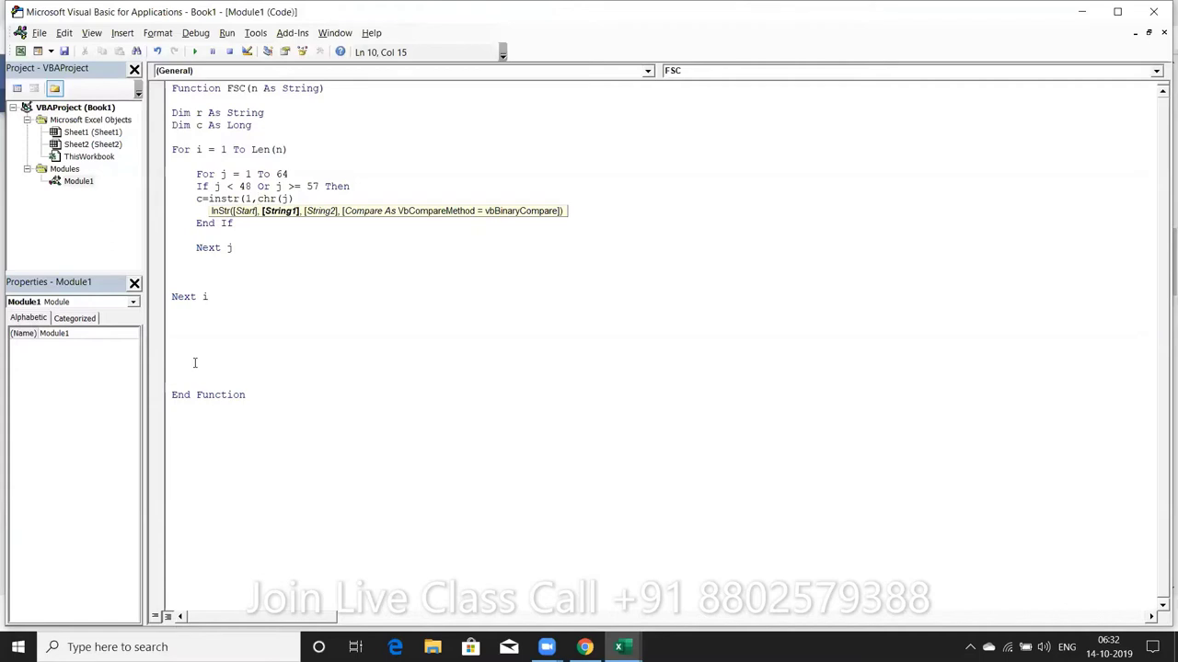
type("n,")
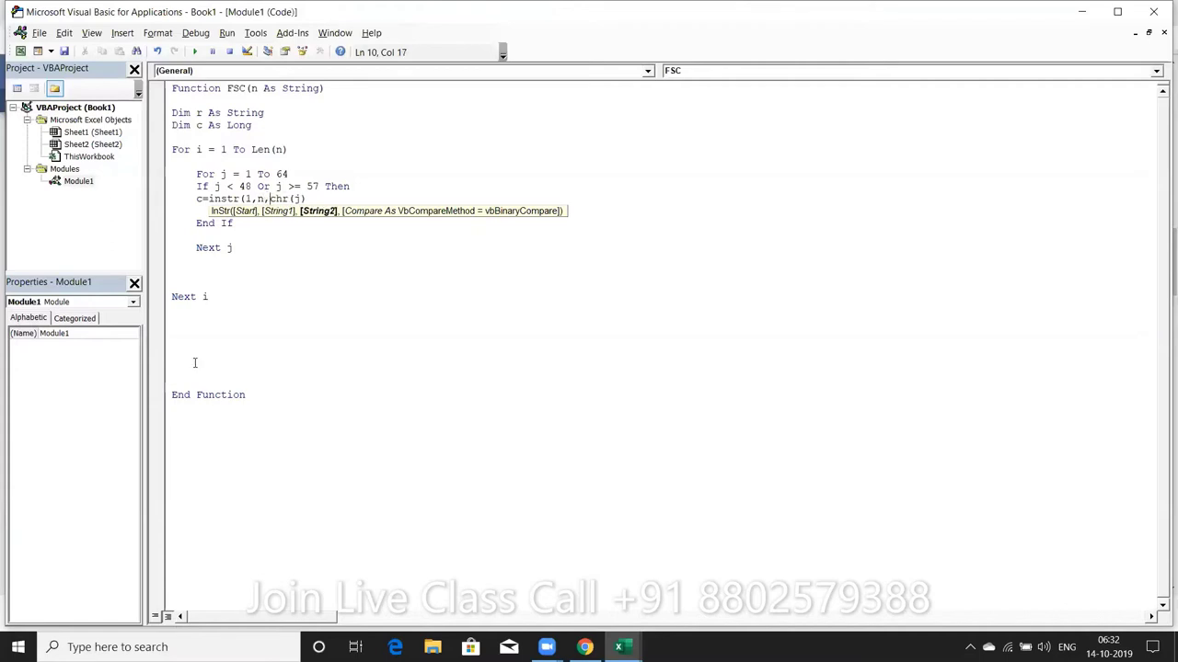
key("Right")
key("Right")
key("Right")
key("Right")
key("Right")
key("Right")
type(")")
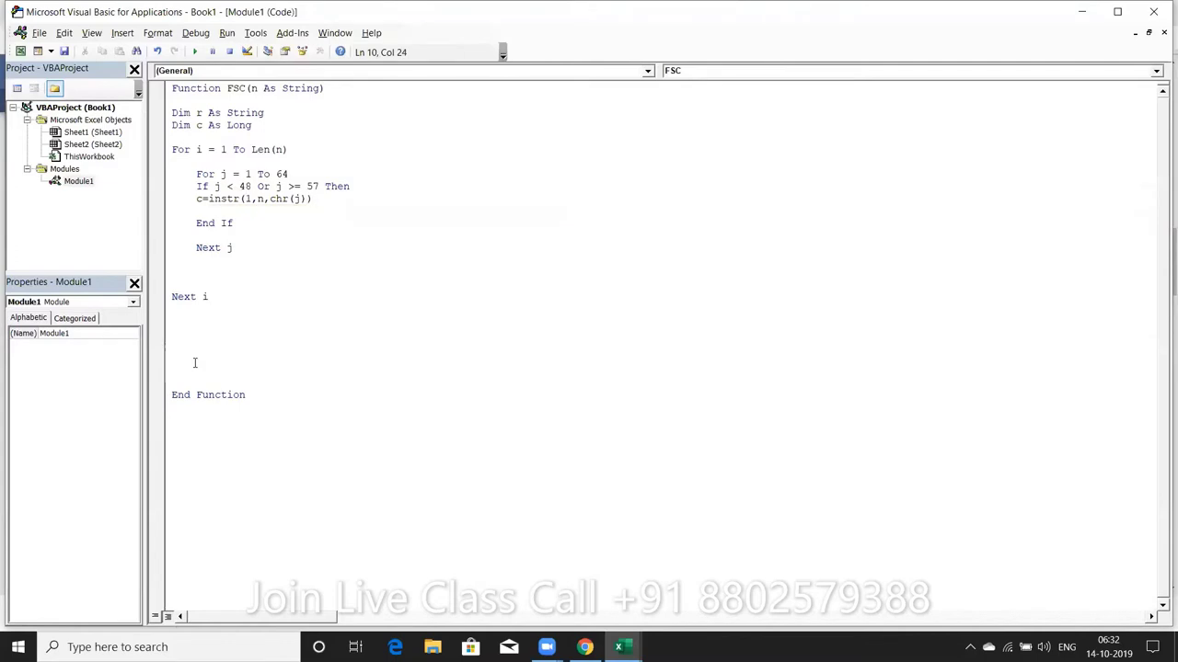
left_click(274, 281)
double_click(199, 200)
left_click(202, 236)
key("Up")
key("Up")
key("Delete")
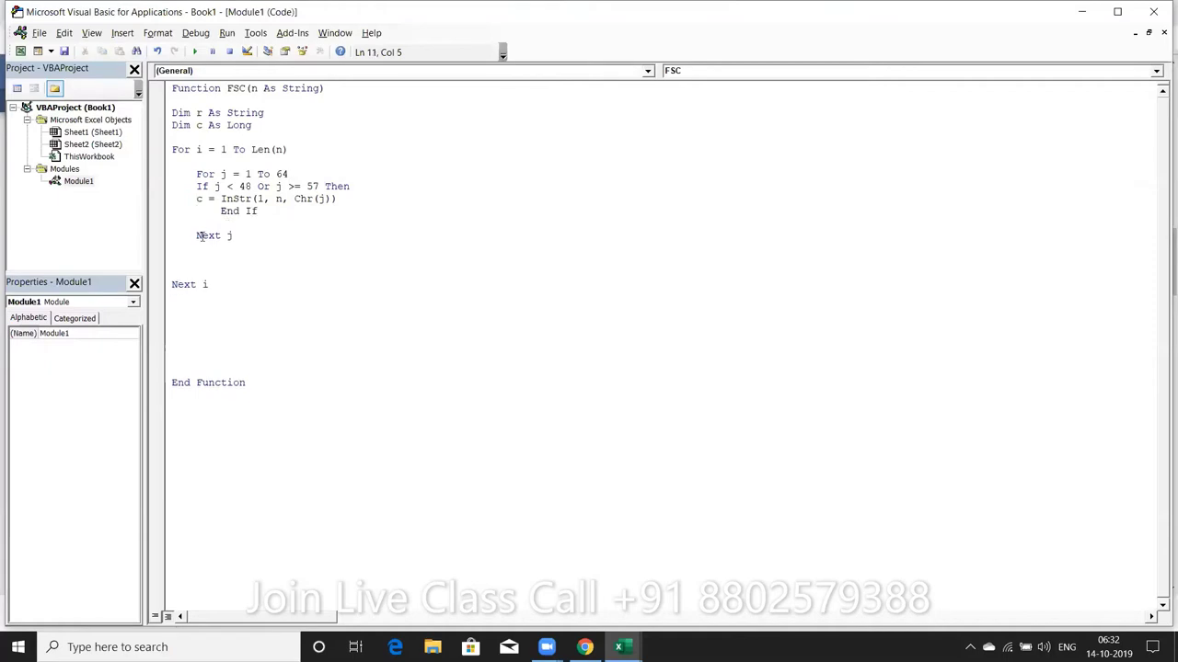
After End If, add If c > 0 Then with FSC = TRUE.
key("Delete")
key("Delete")
key("Delete")
key("Delete")
key("Down")
key("Return")
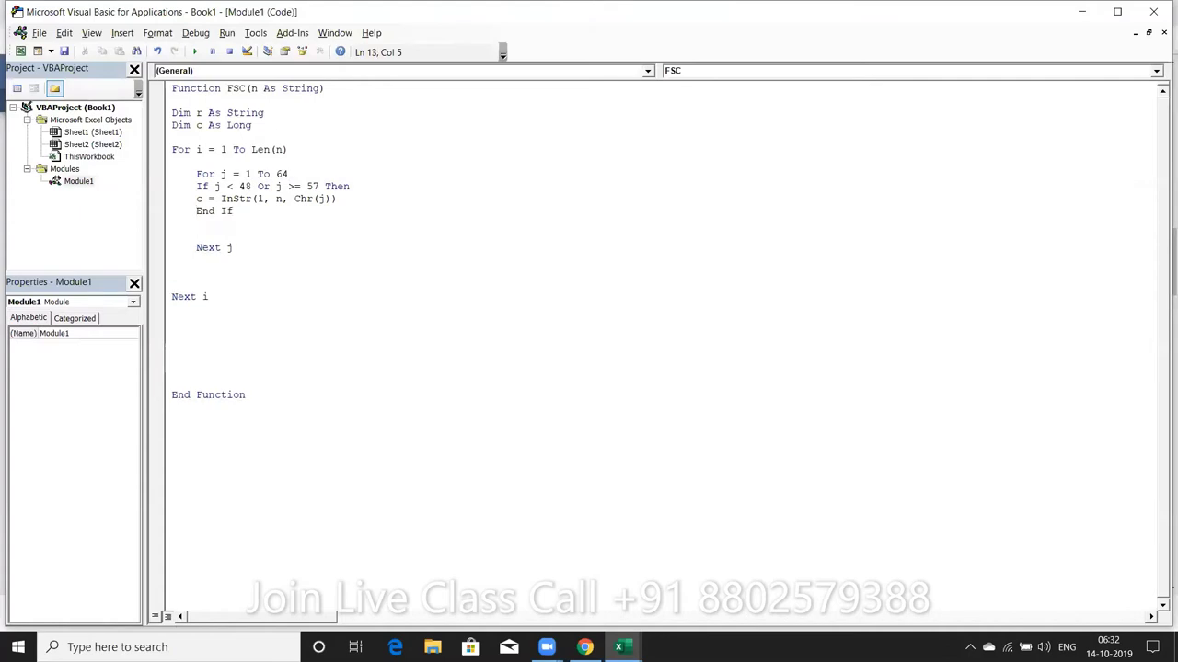
type("if ")
type("c")
type(">0 ")
type("then")
type("FS")
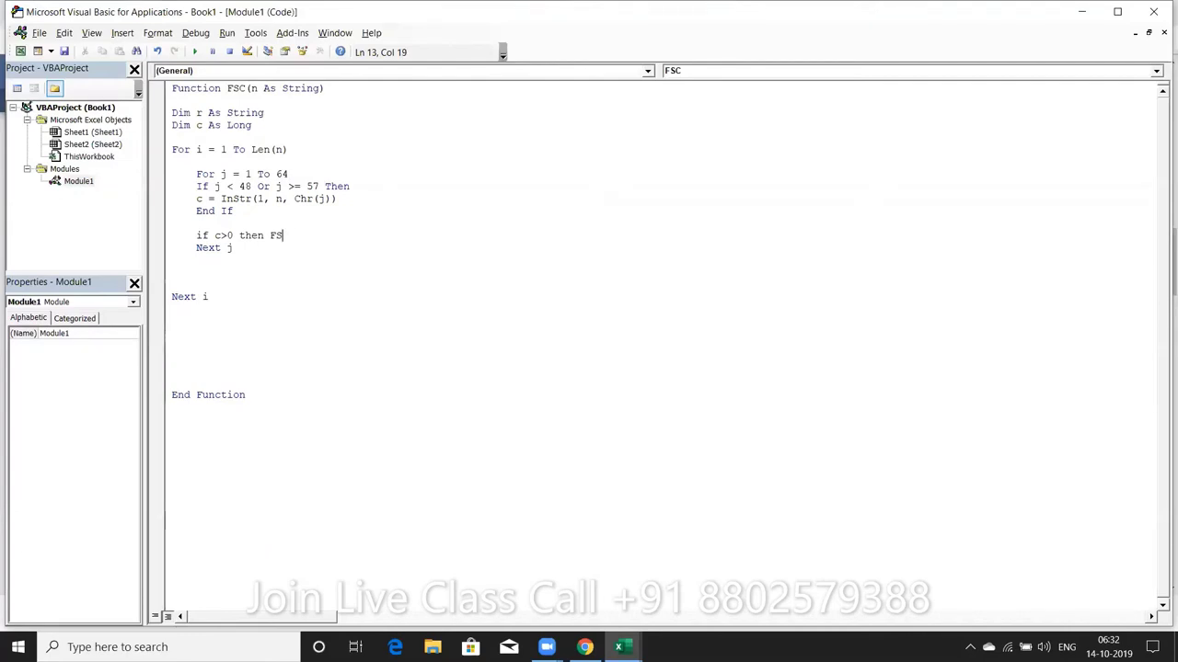
type("C=")
type("F")
key("BackSpace")
type("TR")
type("UE")
Declare the FSC function's return type As Boolean.
key("Down")
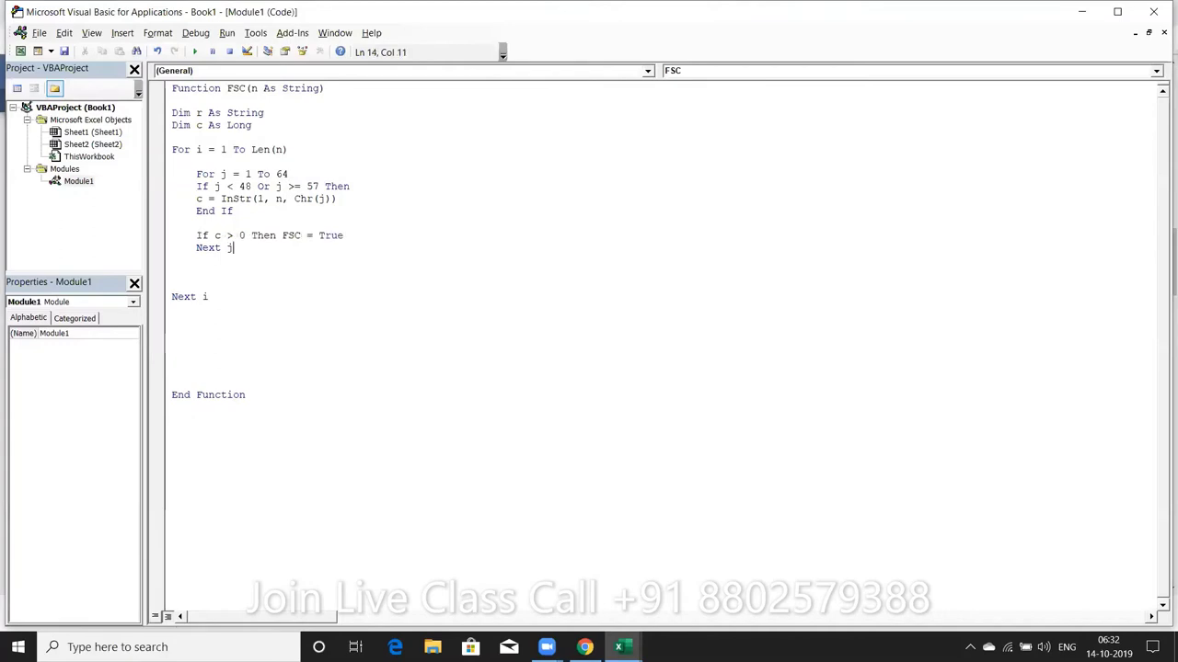
left_click(350, 90)
type("as bo")
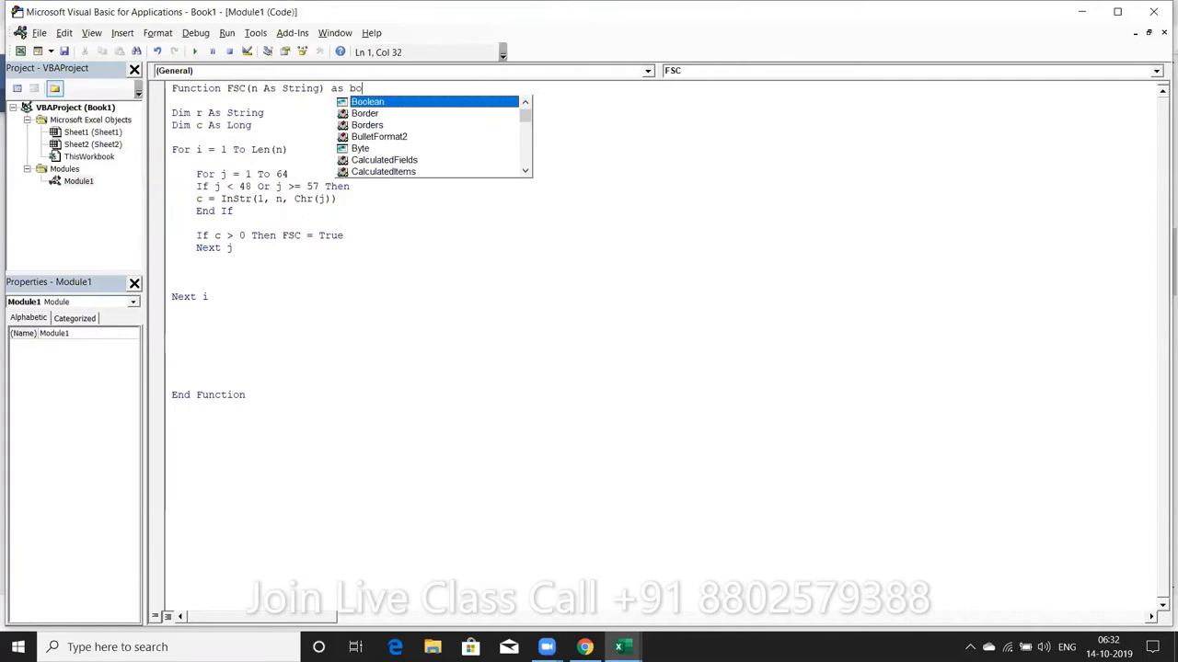
key("Tab")
Put FSC = True on its own line inside the If c > 0 block.
left_click(299, 251)
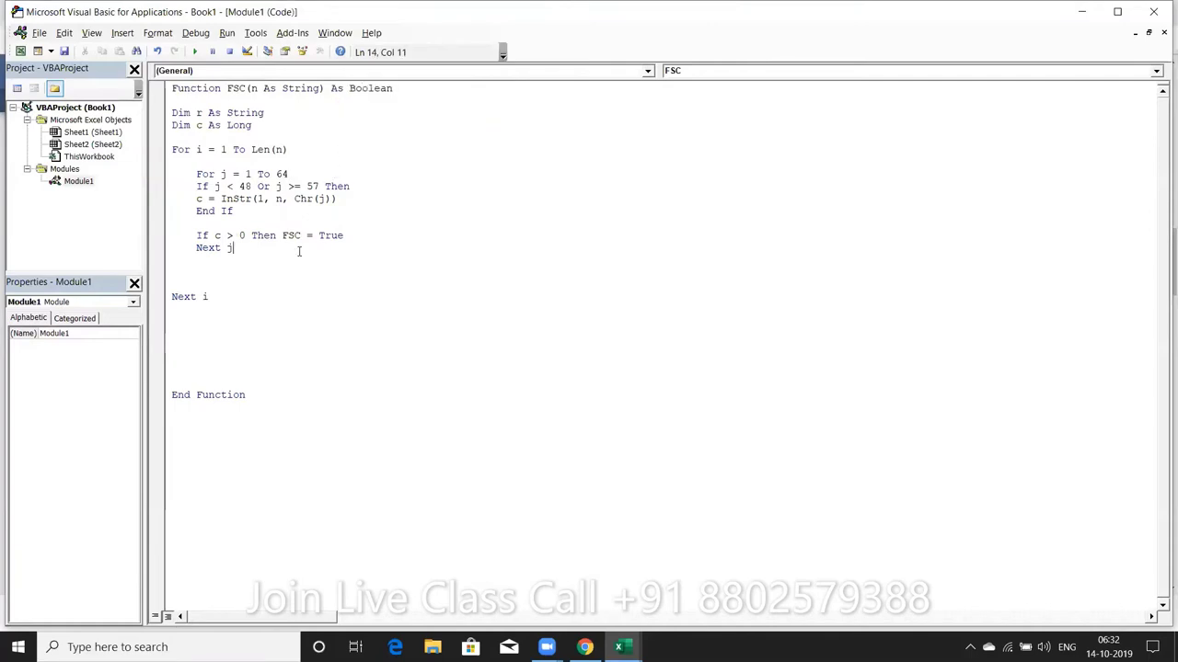
left_click(358, 228)
left_click(353, 234)
key("Left")
key("Left")
key("Left")
key("Left")
key("Left")
key("Left")
key("Left")
key("Return")
key("Right")
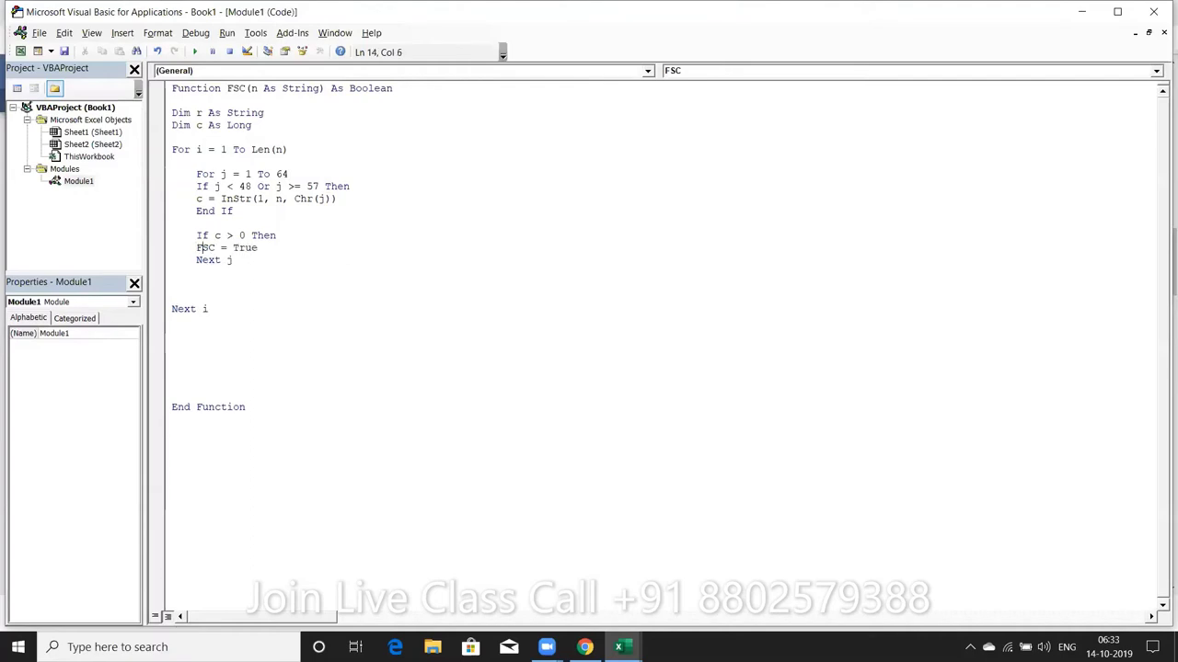
key("Down")
key("Return")
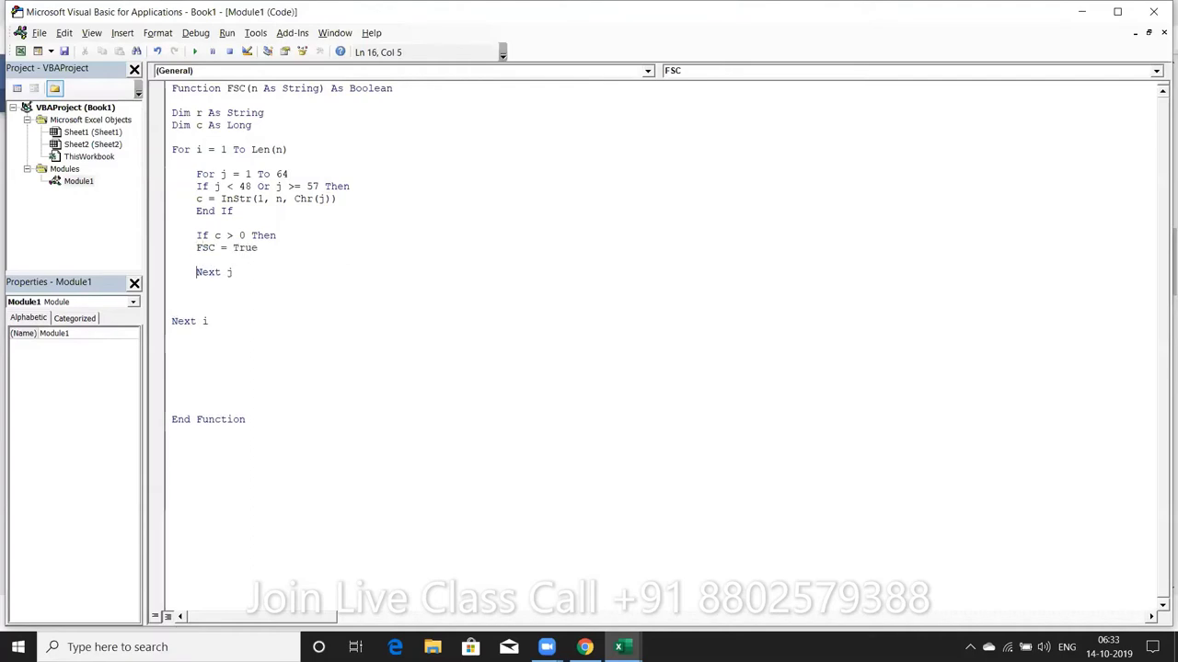
key("Up")
Add Exit Function and End If to the c > 0 block, then return to the Excel workbook.
type("exit f")
type("unctio")
type("n")
key("Return")
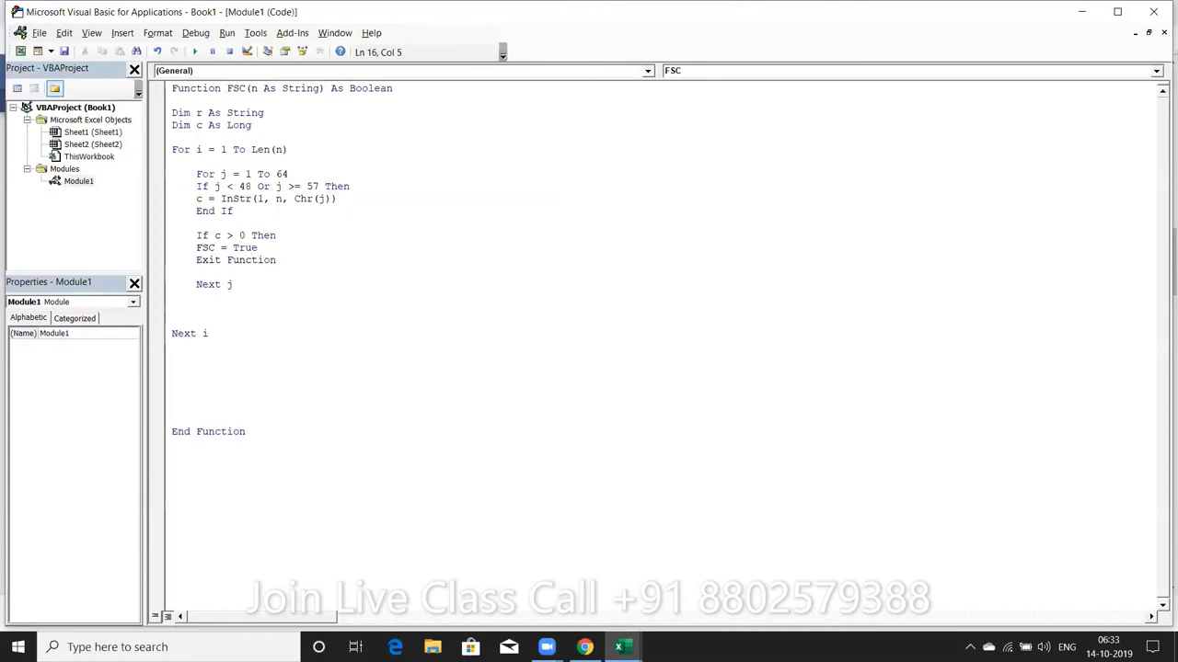
type("end if")
key("Up")
key("Return")
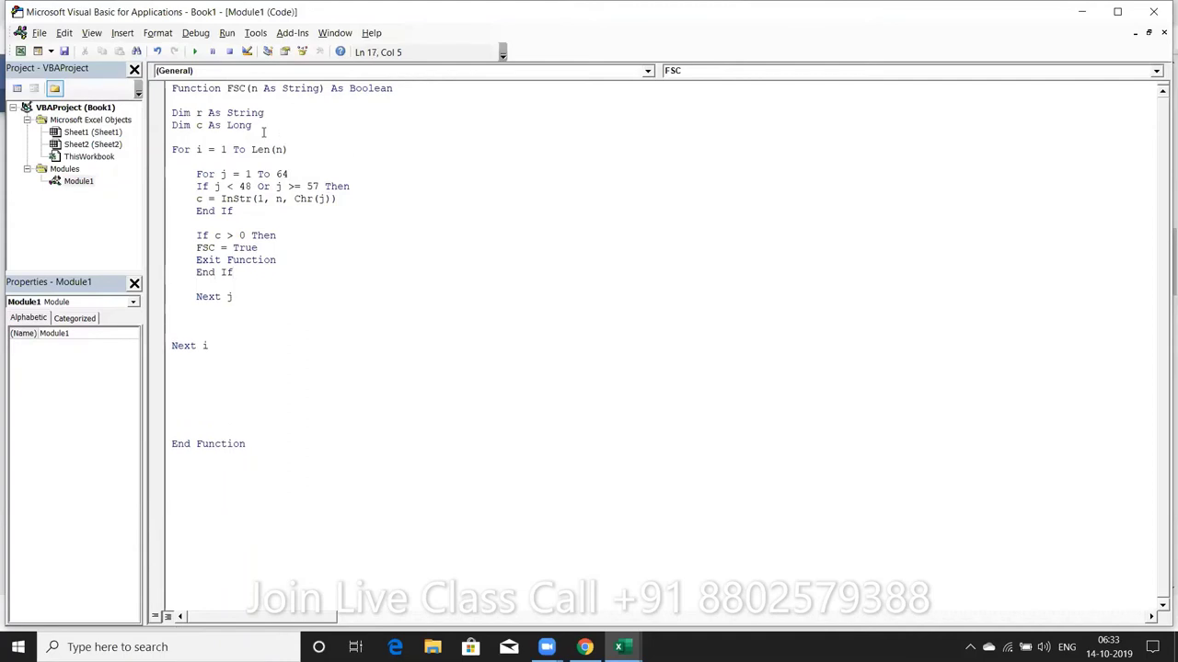
left_click(214, 141)
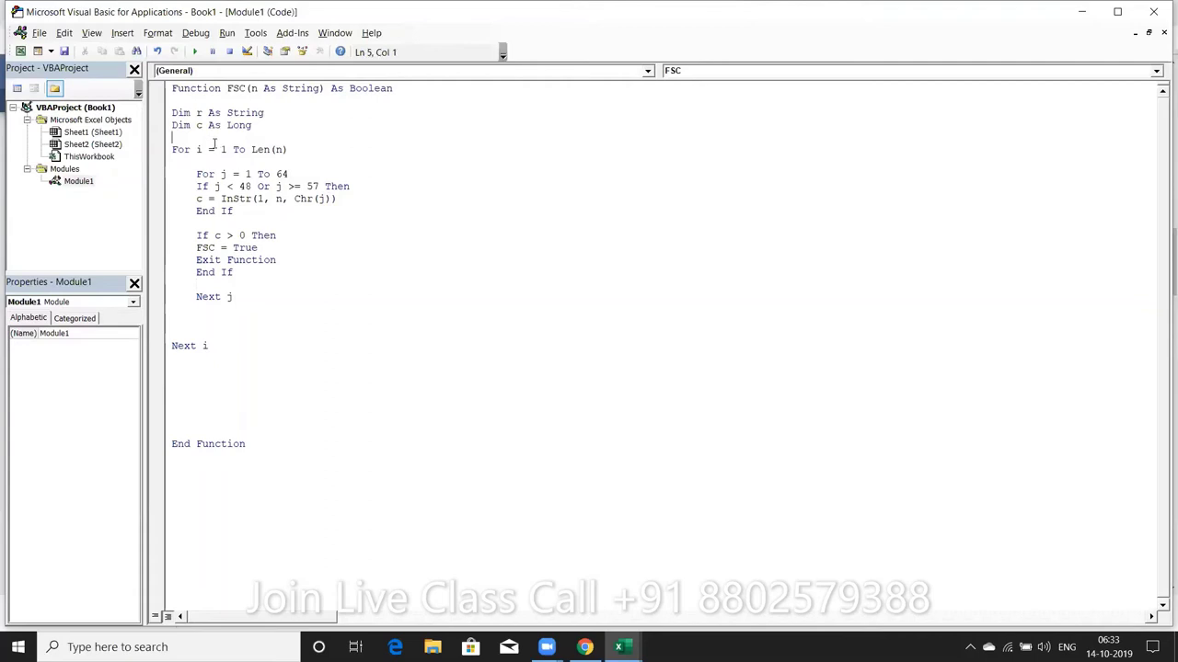
left_click(202, 421)
key("alt+Tab")
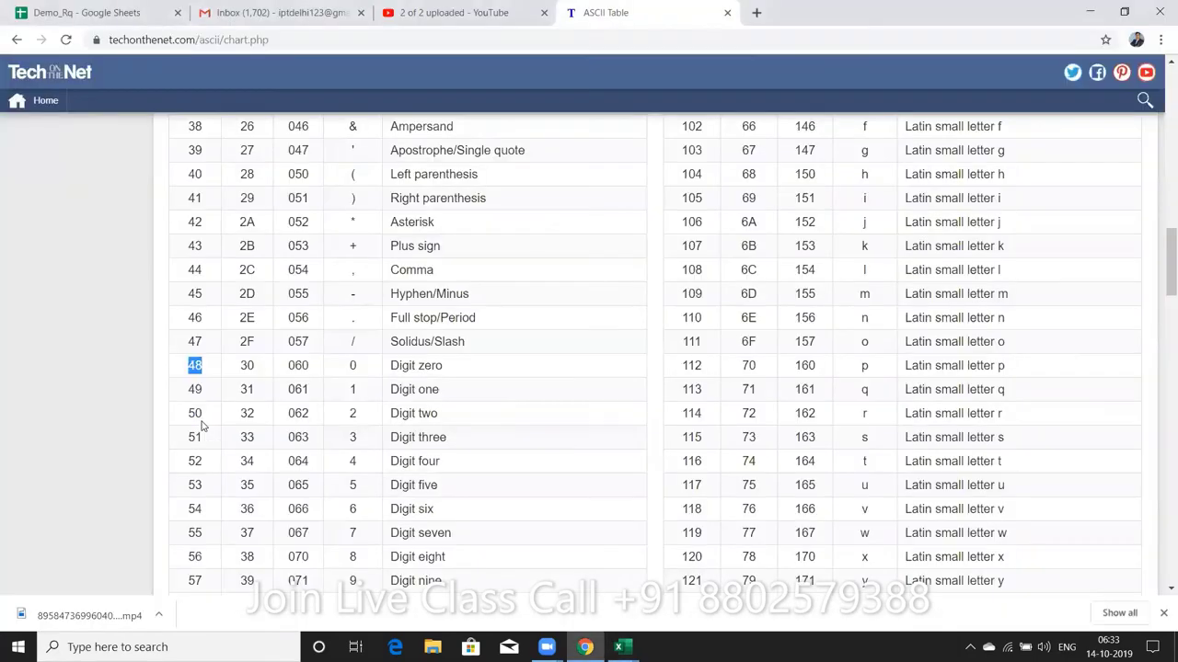
key("alt+Tab")
key("alt+Tab")
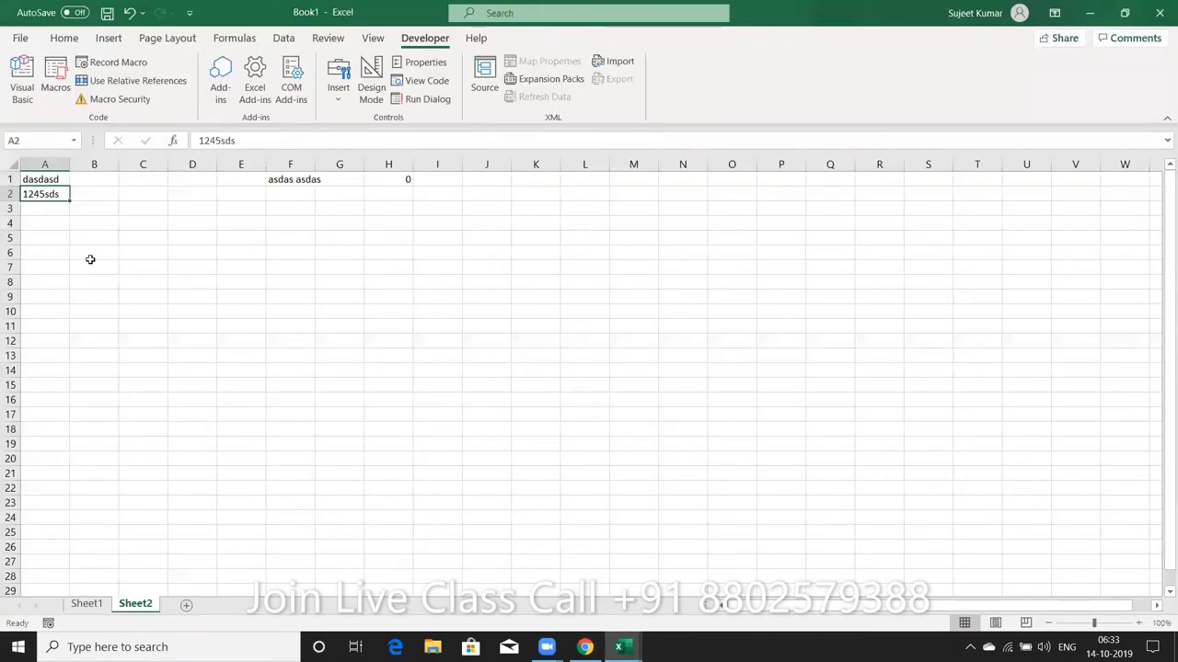
Enter =FSC(A1) in B1 and fill it down to B2 with Ctrl+D.
left_click(104, 196)
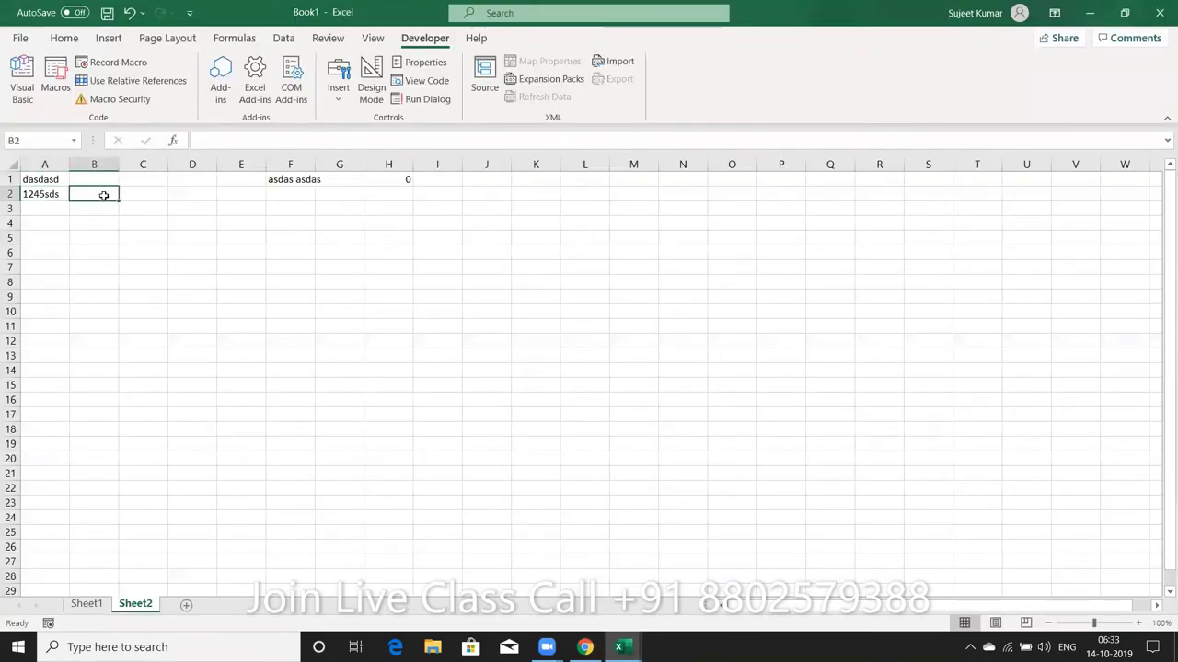
key("Up")
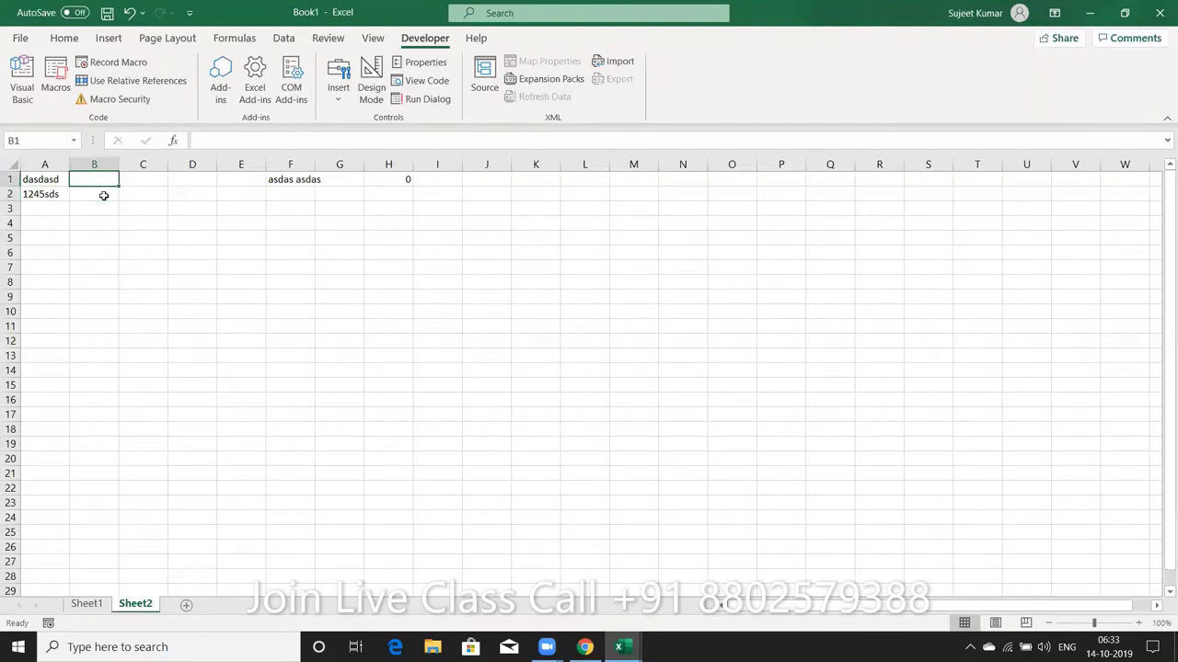
type("=FS")
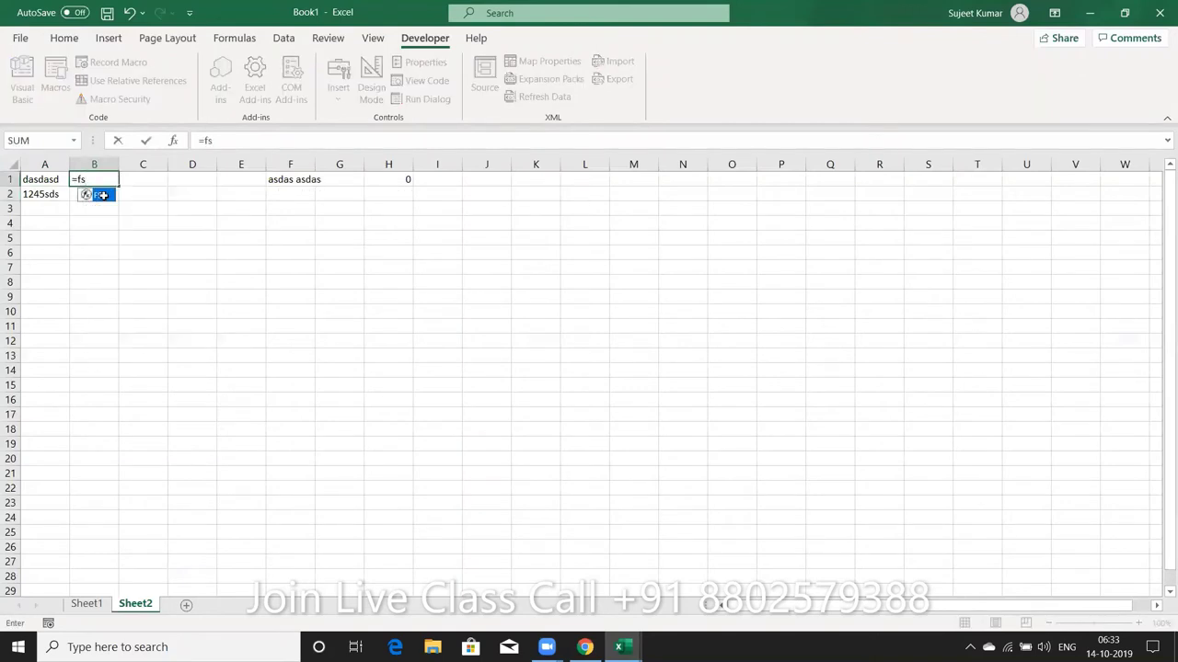
type("C(")
key("Left")
key("Return")
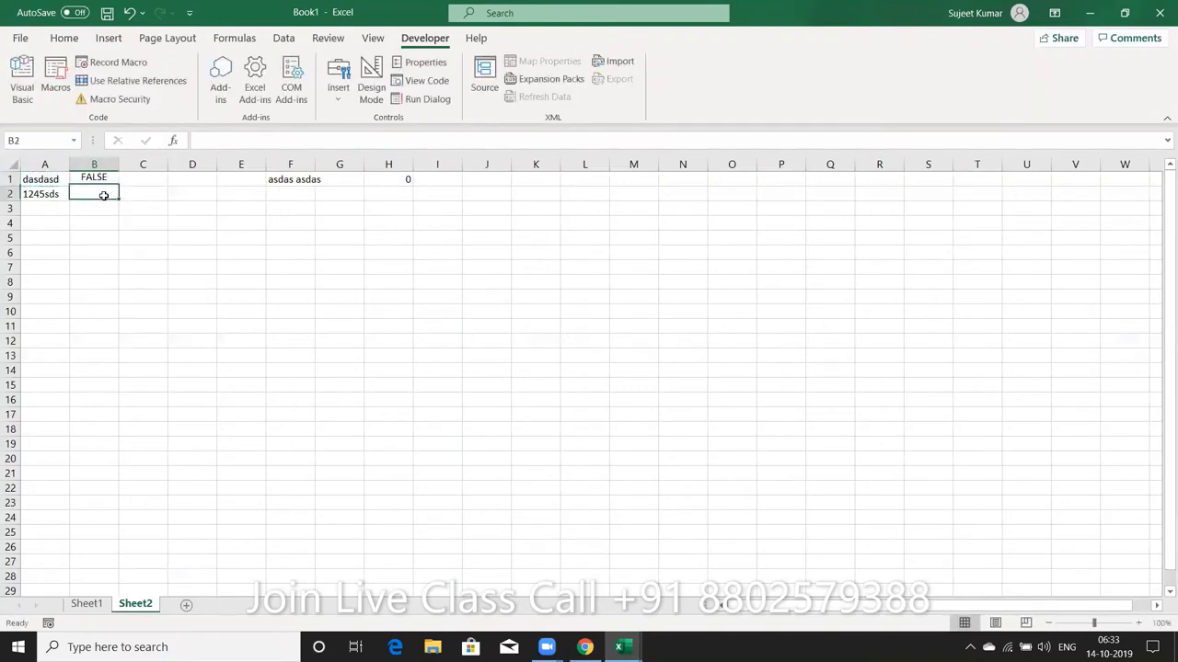
key("Up")
key("shift+Down")
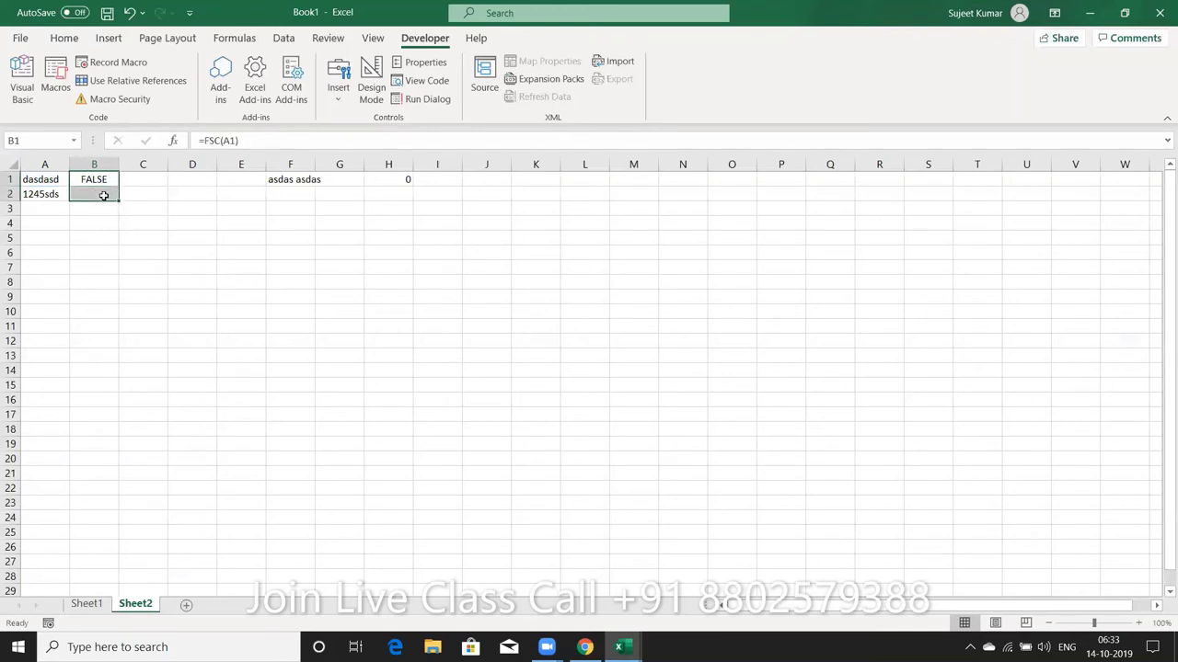
type("D")
key("Escape")
key("ctrl+d")
key("Left")
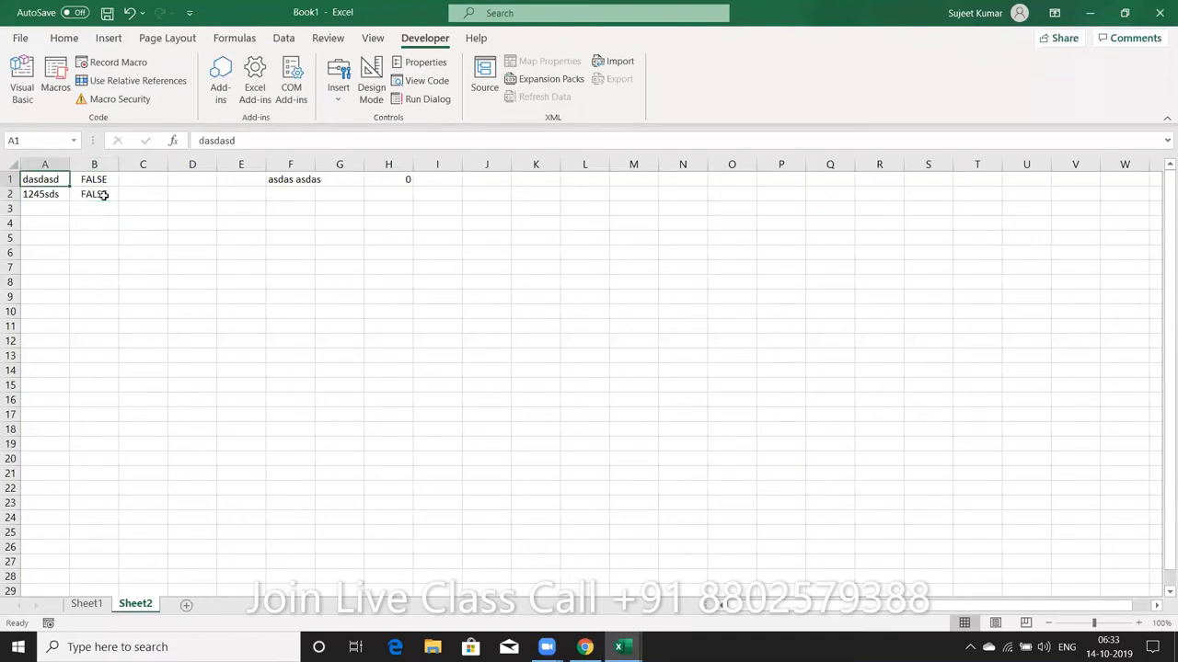
Try changing A1 to the spaced value 'dasda sd' and cancel after the validation error.
left_click(226, 138)
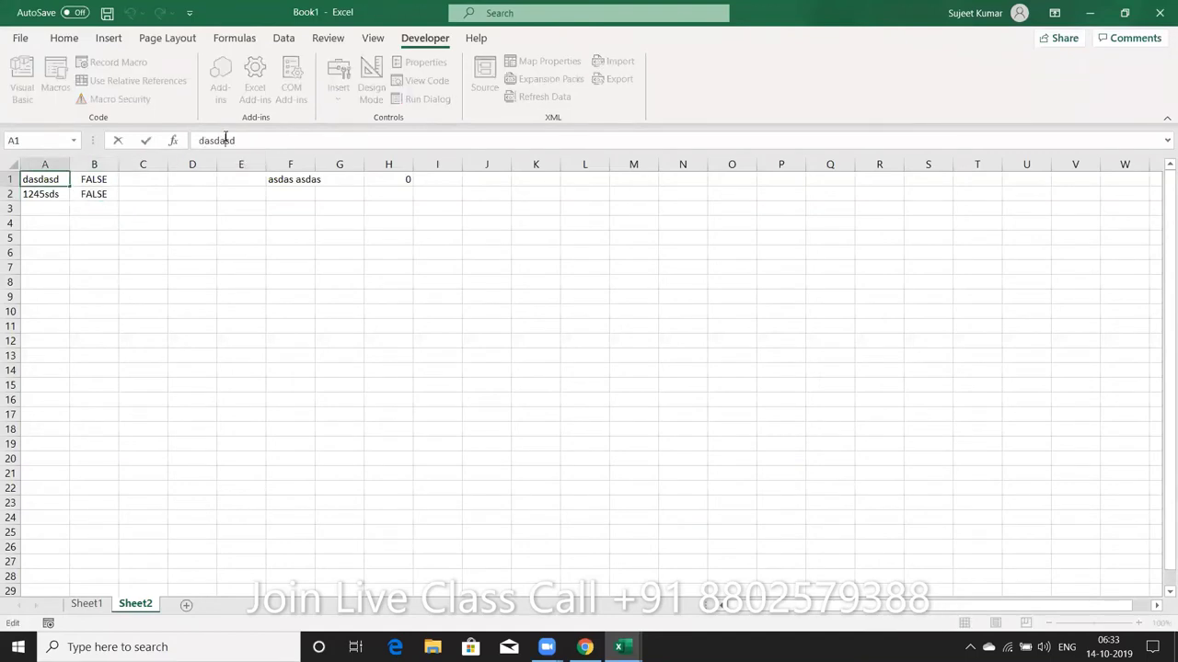
type("0")
key("BackSpace")
key("Return")
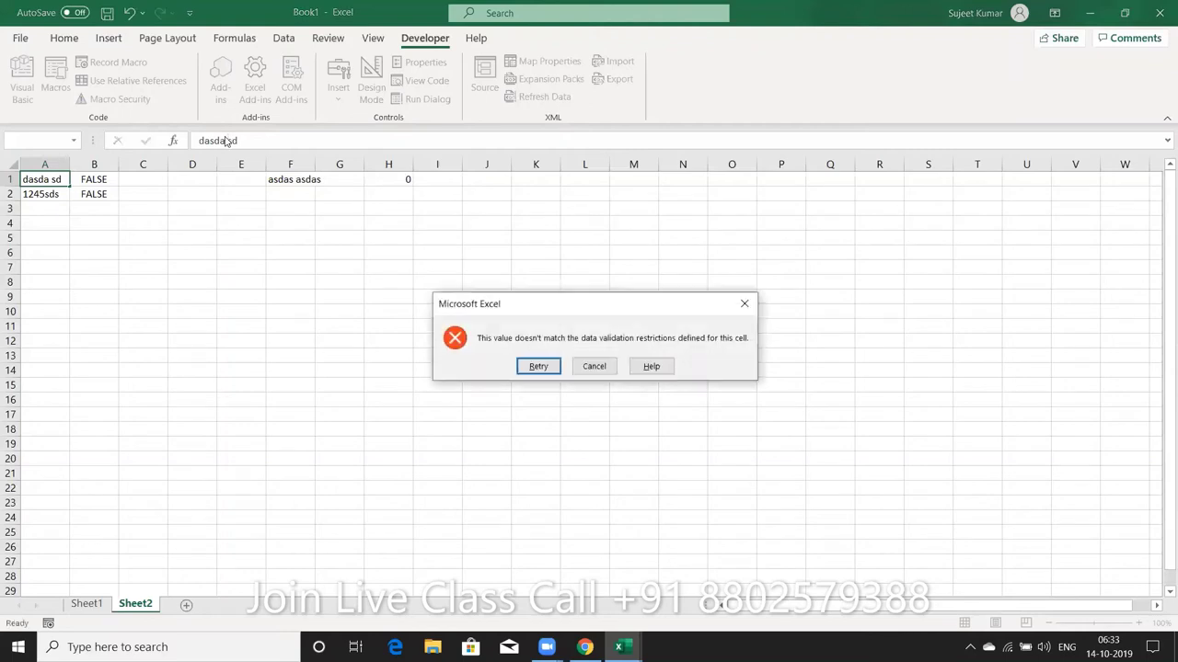
key("Escape")
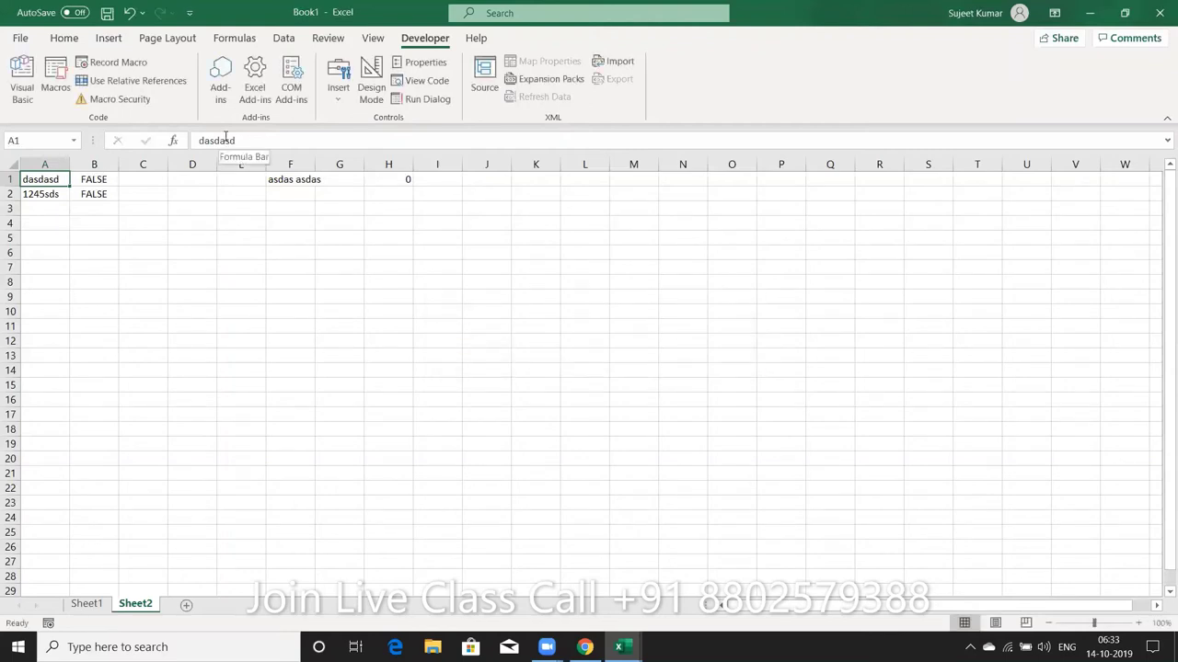
left_click(225, 140)
key("Return")
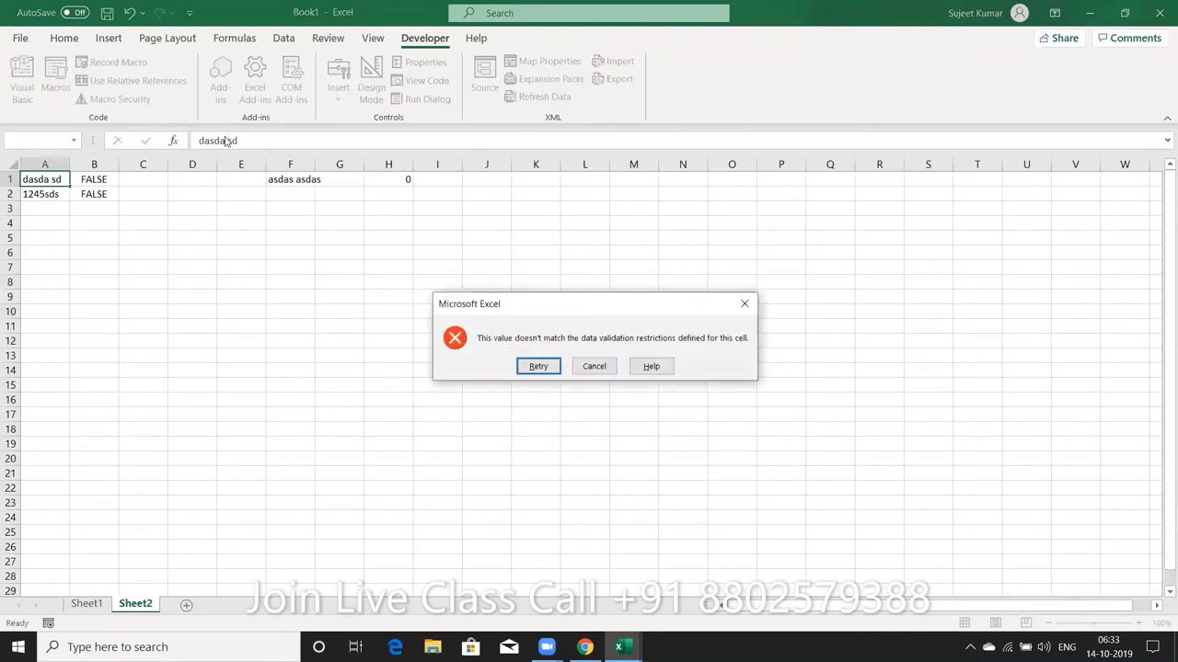
key("Return")
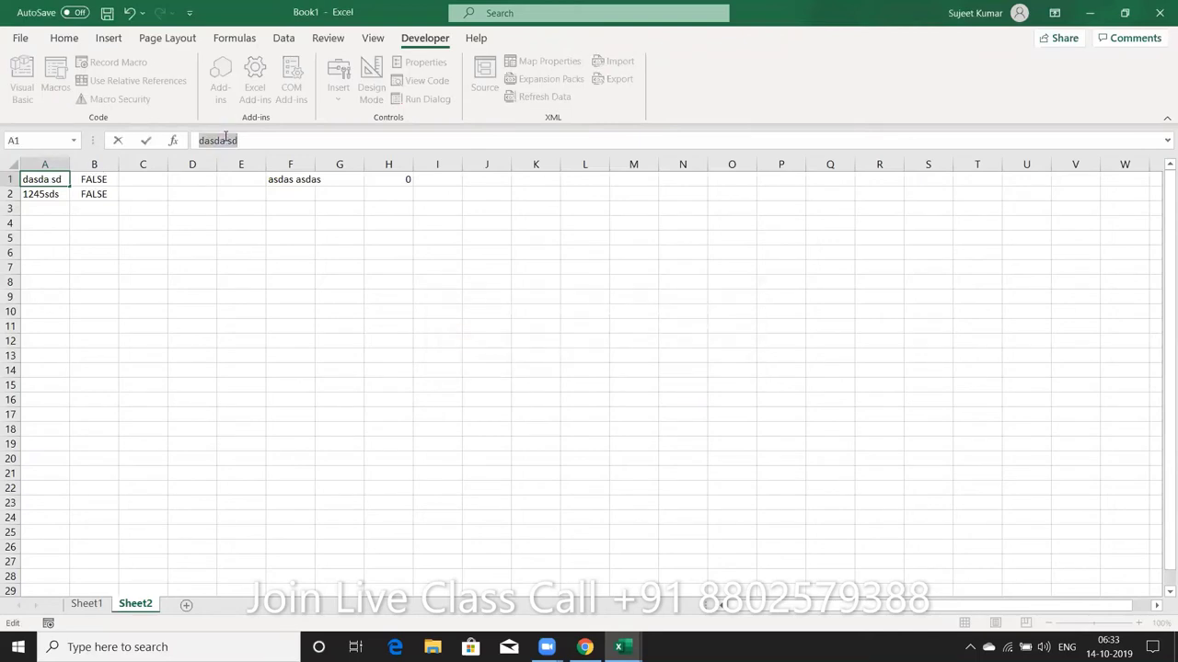
key("Escape")
Re-confirm the =FSC(A1) formula in B1 and select cell C1.
key("Right")
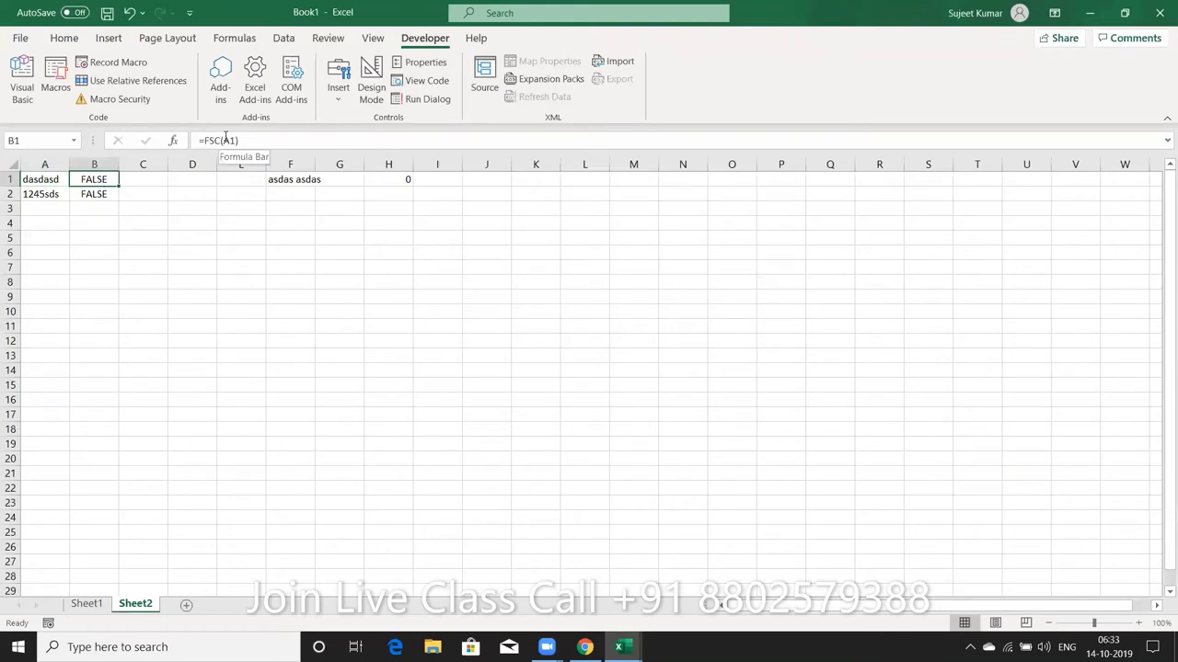
left_click(226, 140)
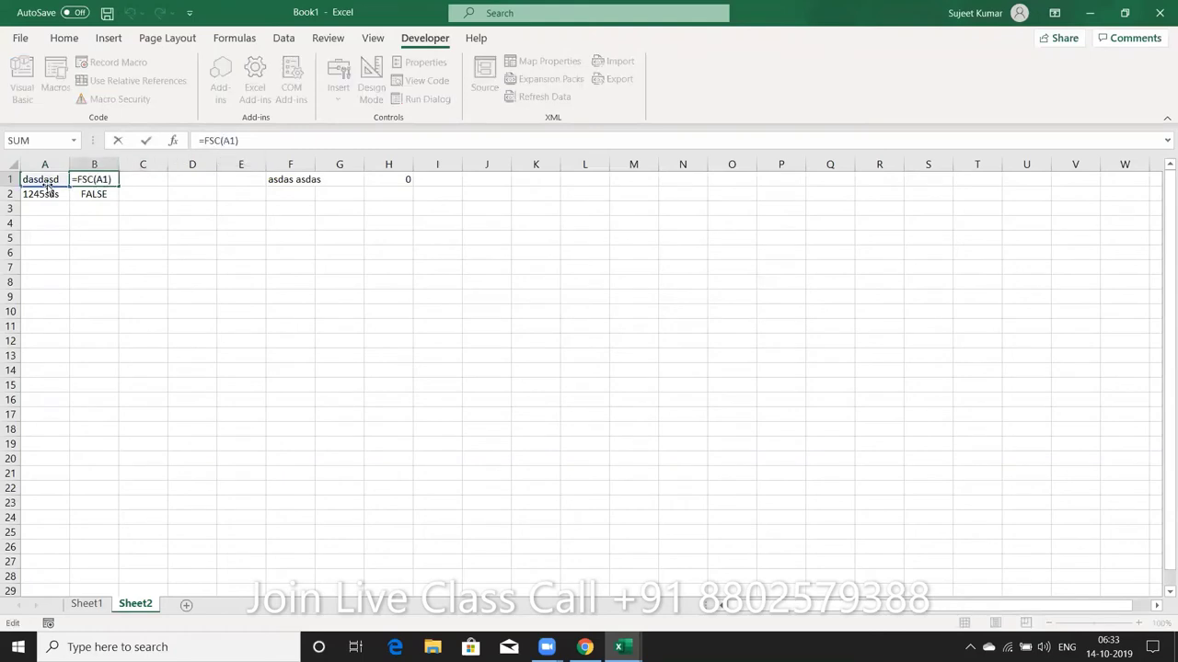
left_click(143, 179)
key("Return")
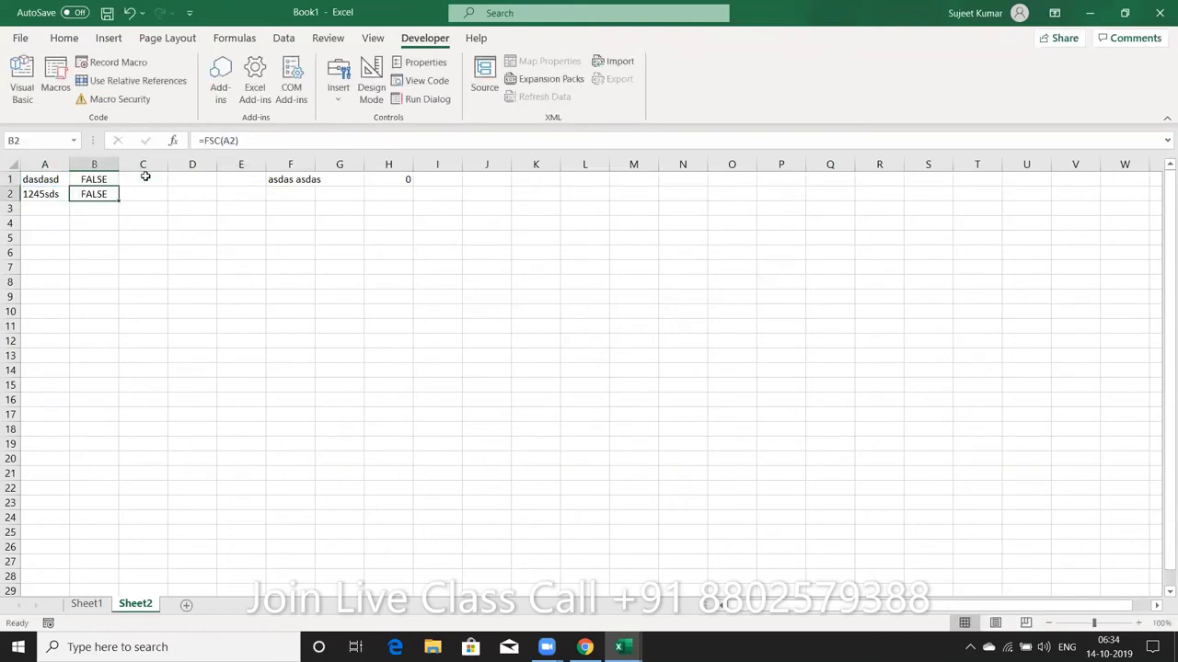
left_click(144, 175)
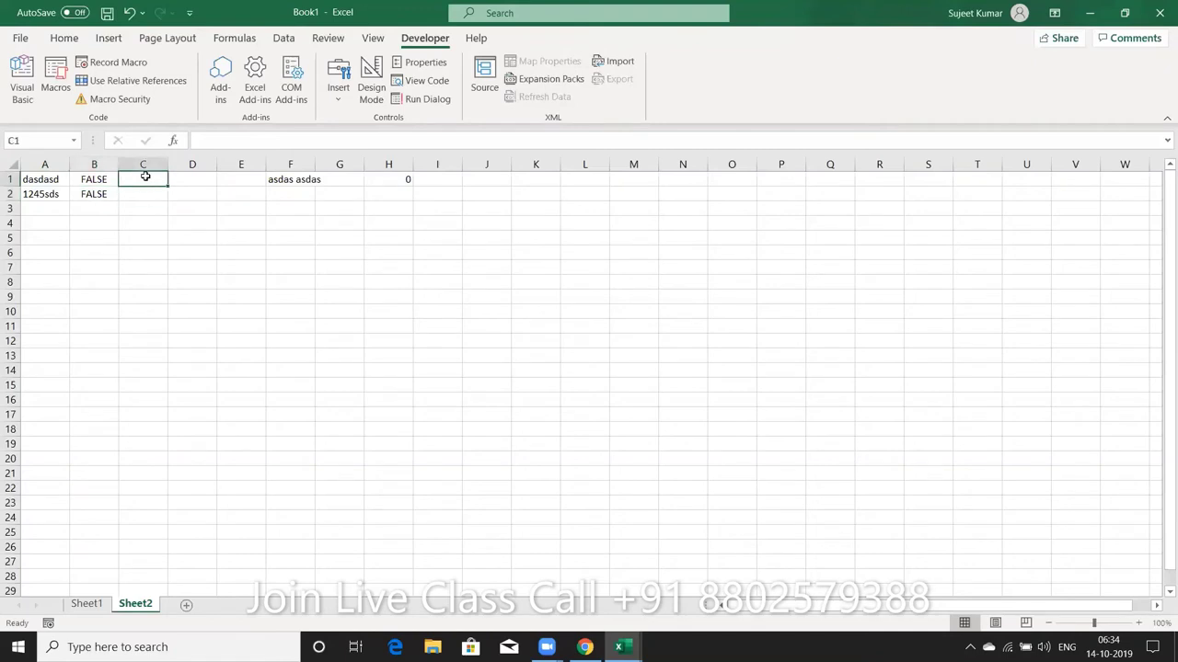
Enter the test values QWEW QEWQE, ADAS151 and ADAS151@ in C1 in turn.
type("QWEW QEWQE")
key("Return")
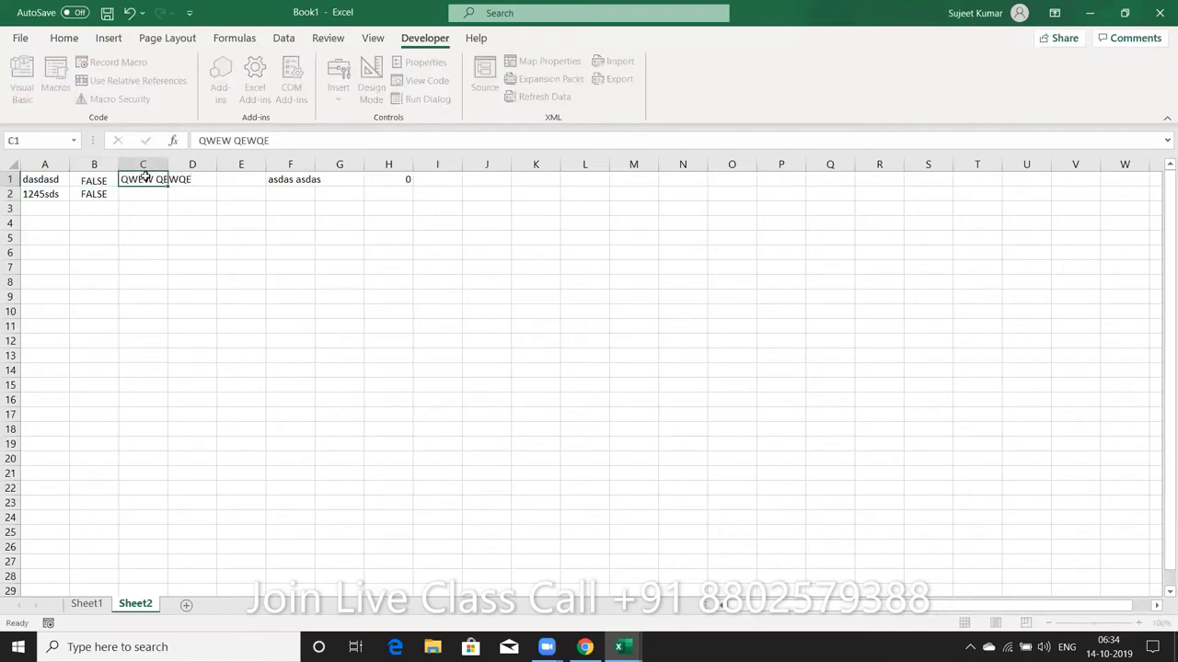
left_click(145, 178)
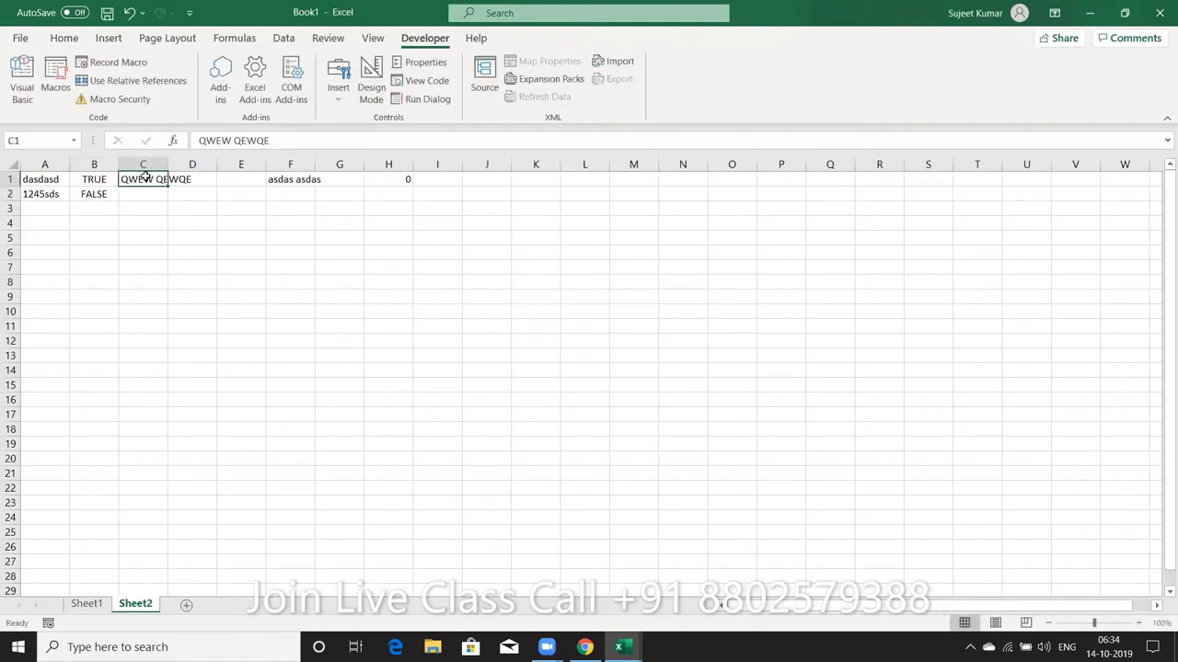
type("ADAS151")
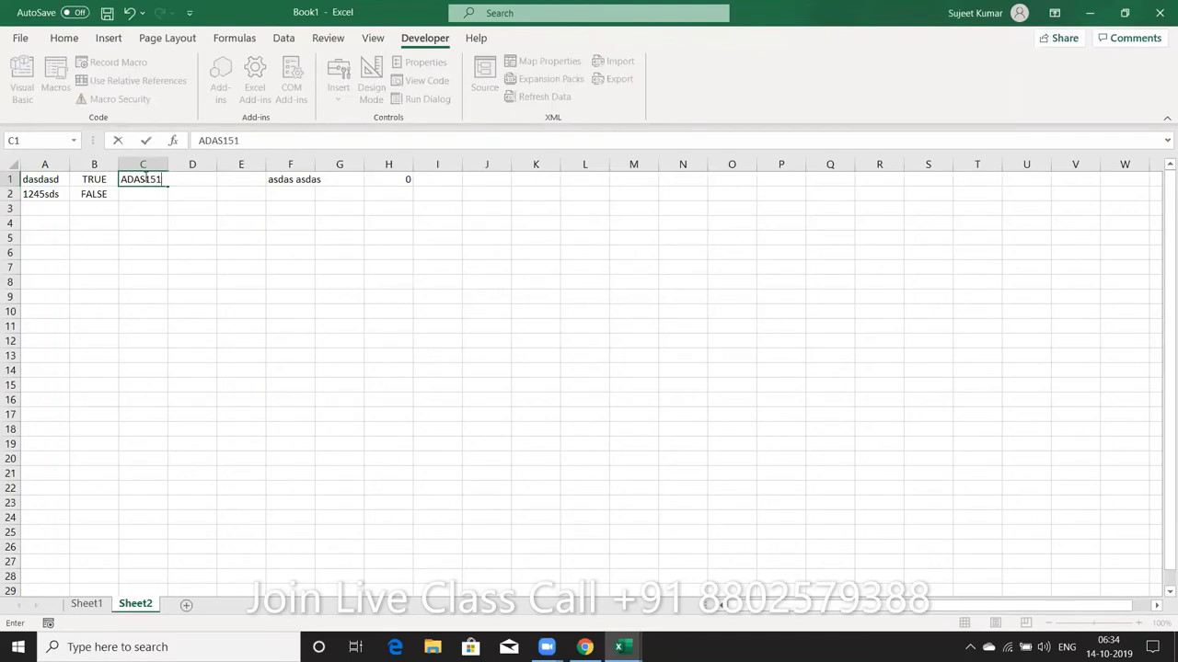
key("Return")
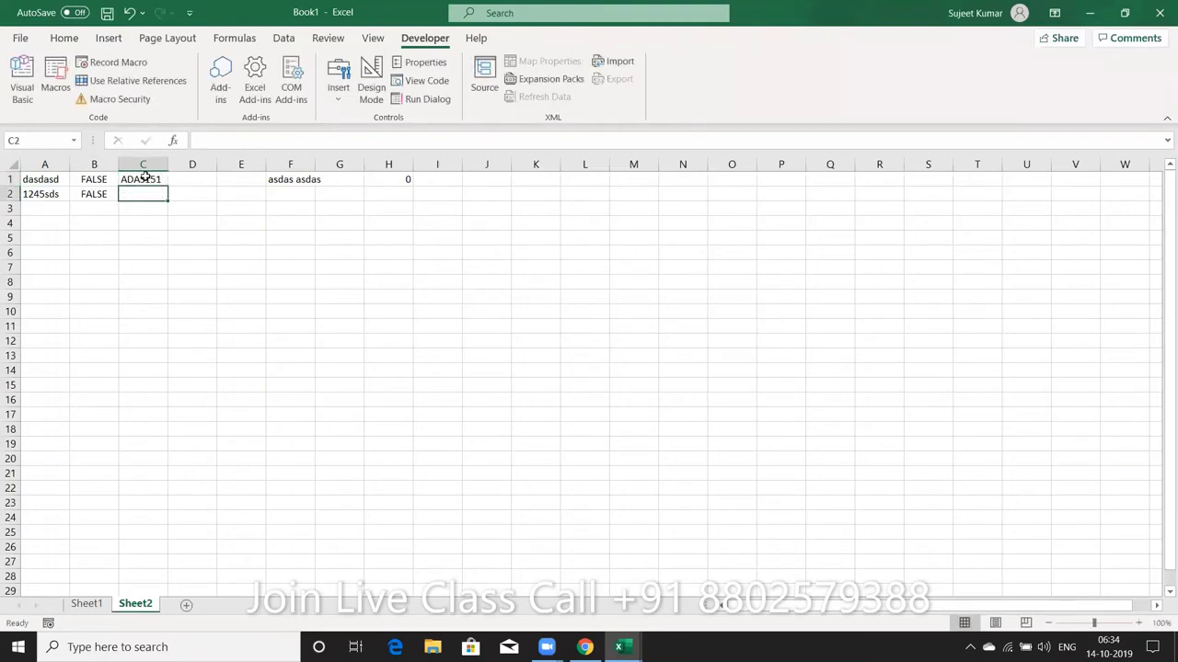
left_click(144, 177)
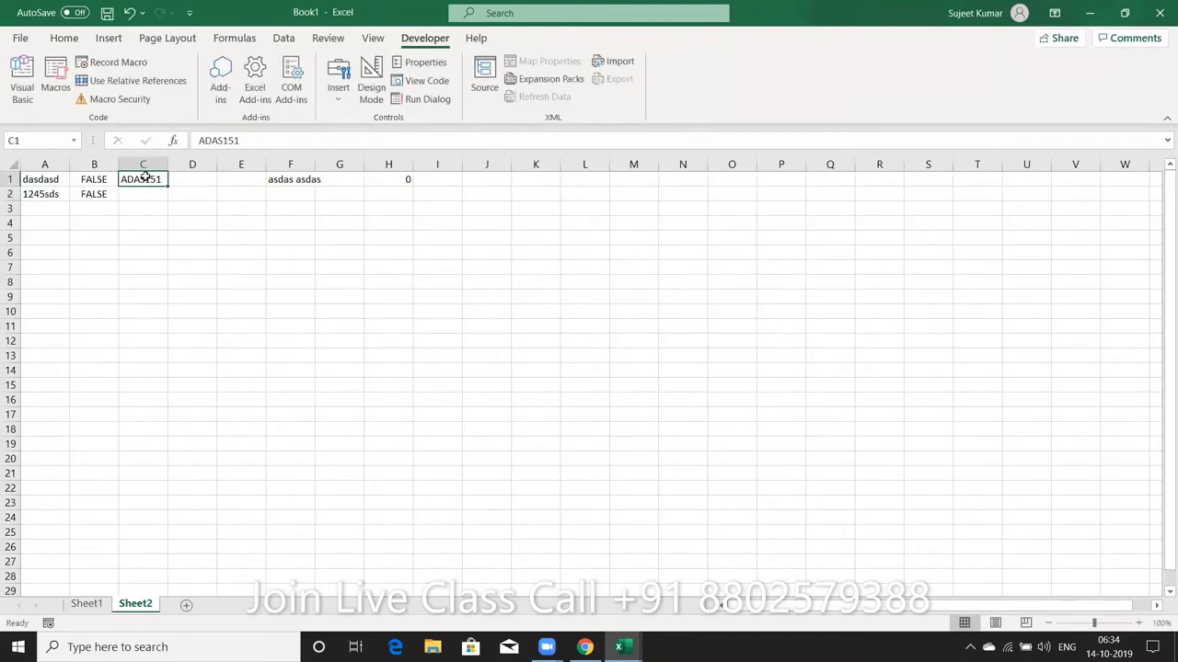
left_click(252, 141)
type("@")
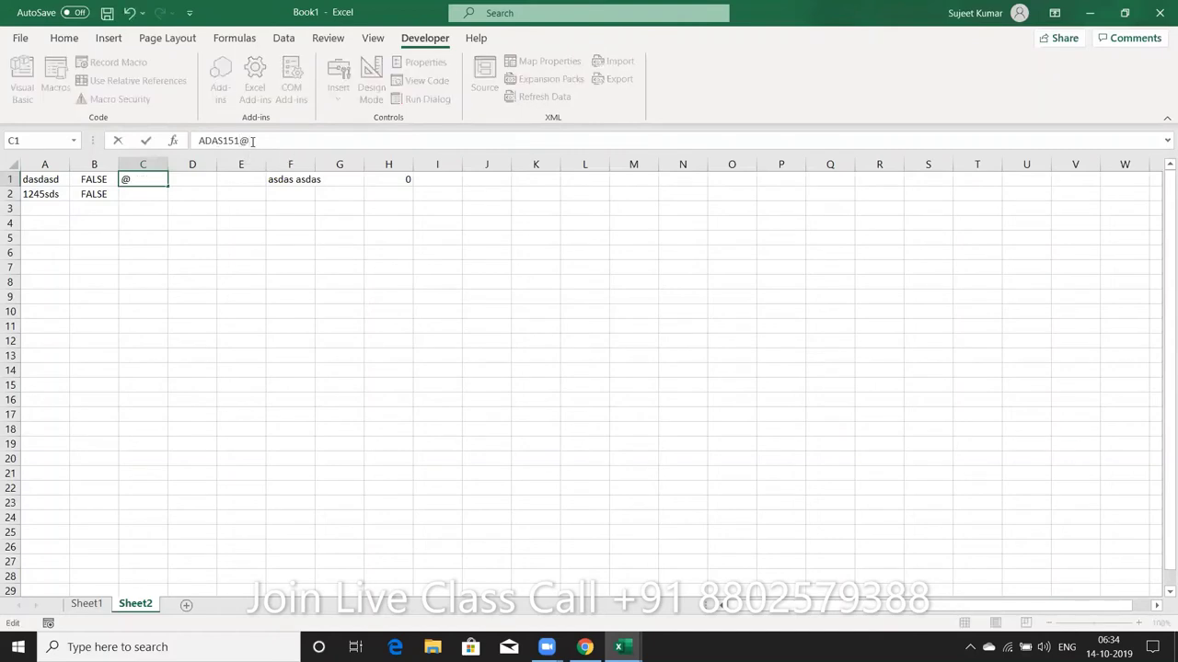
key("ctrl+Return")
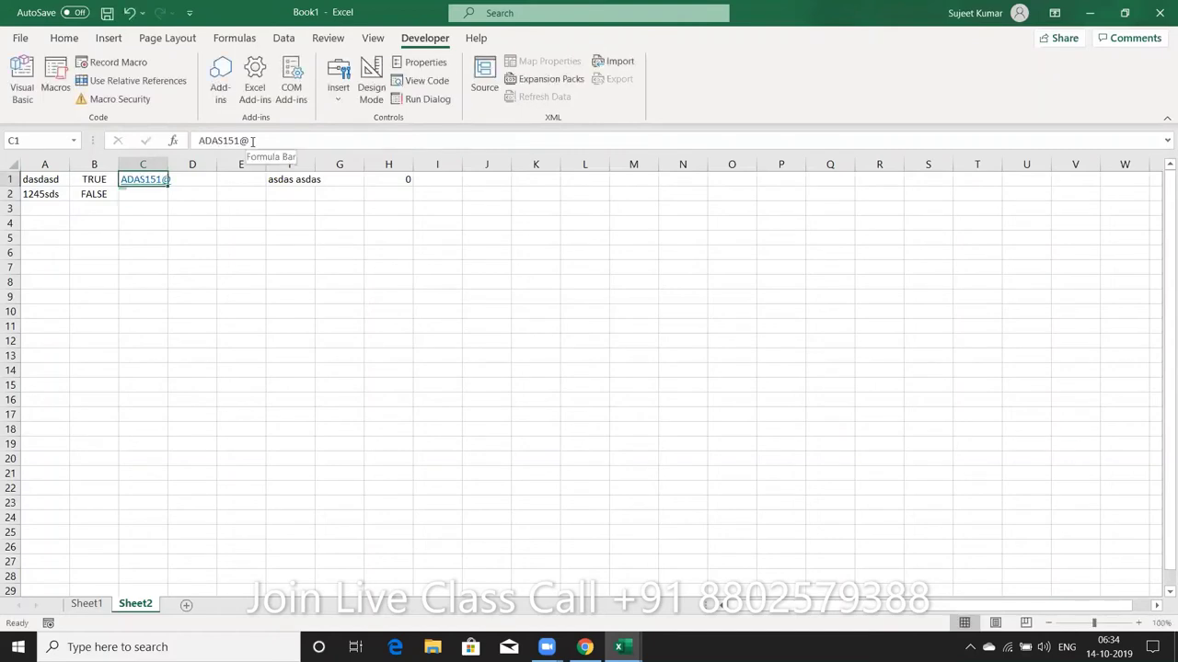
Change C1 to ADAS151, and then ADAS151-, then select J1.
left_click(252, 141)
key("BackSpace")
type(",")
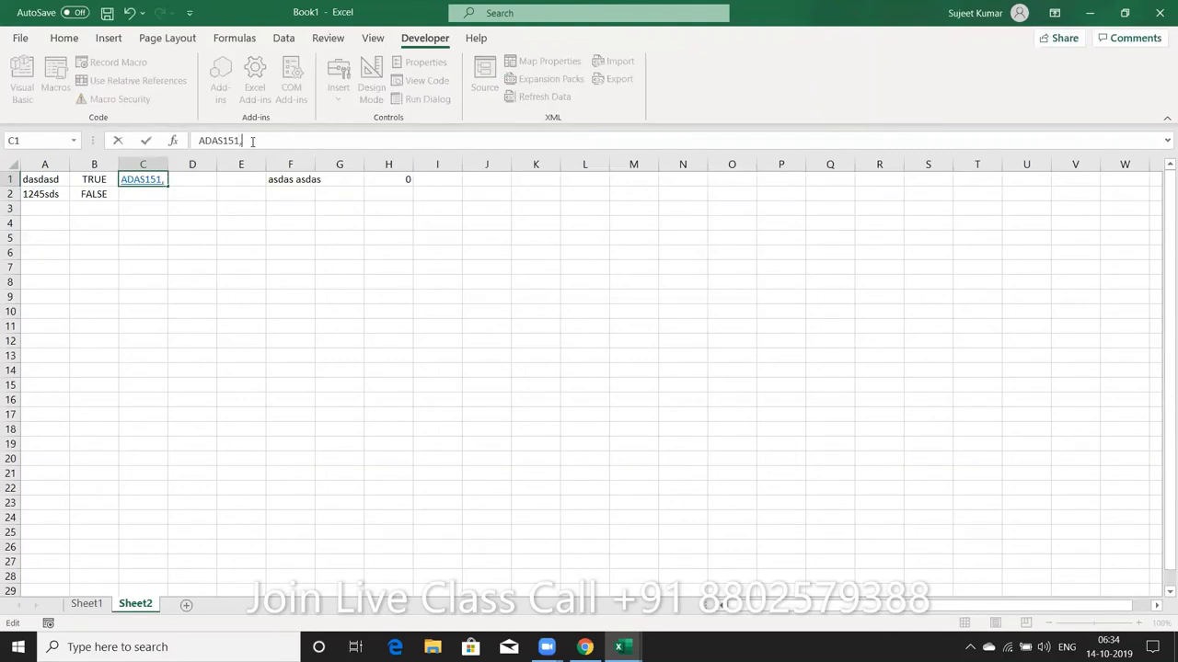
key("Return")
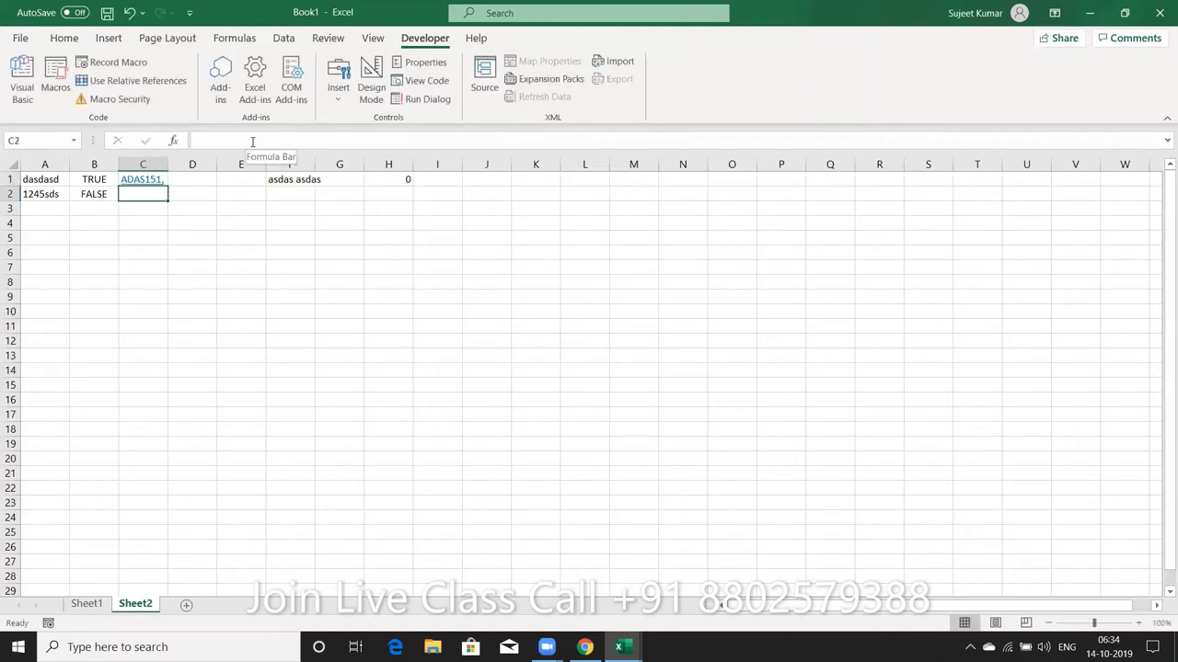
key("Up")
left_click(252, 141)
key("BackSpace")
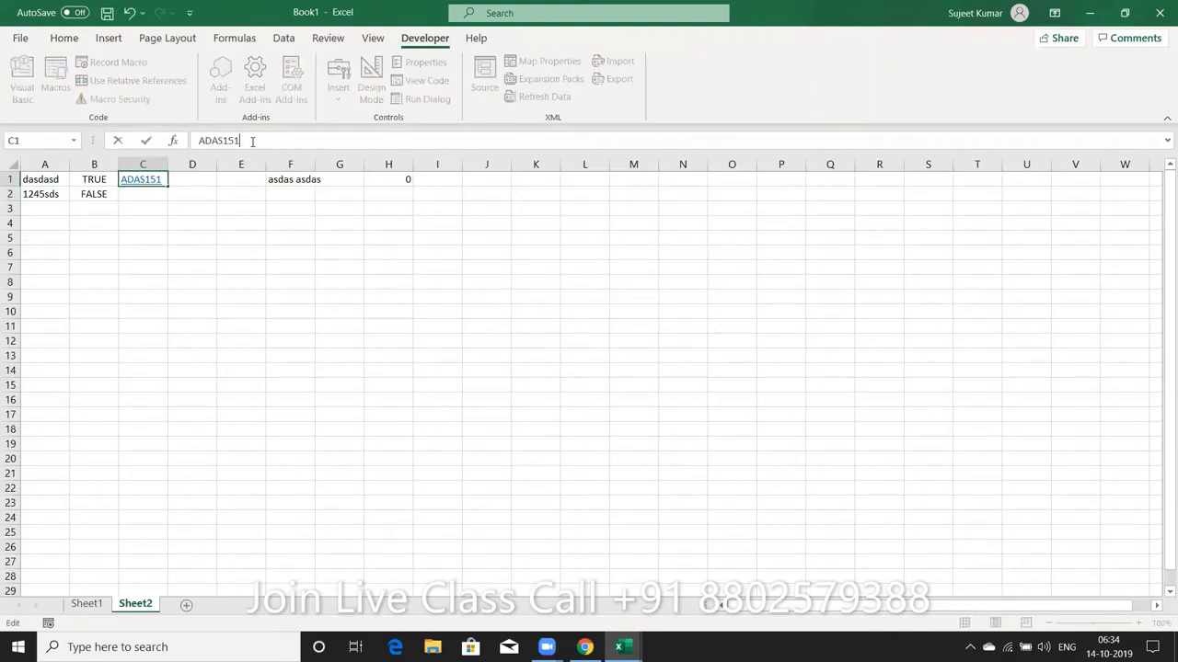
type("-")
key("Return")
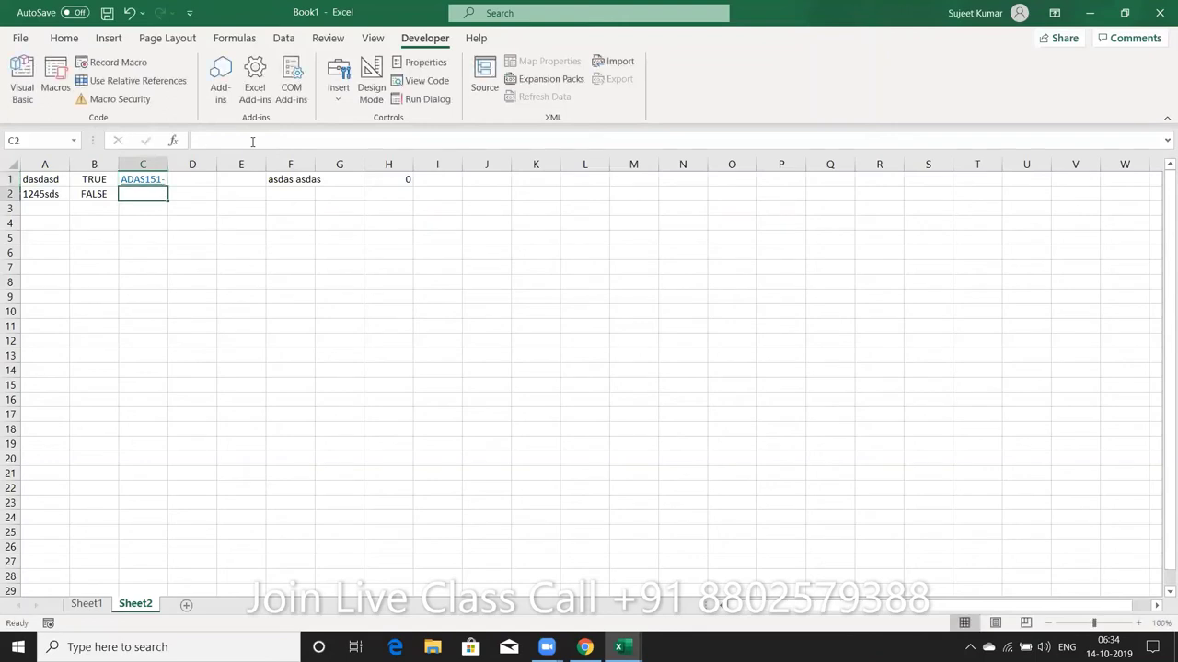
key("Up")
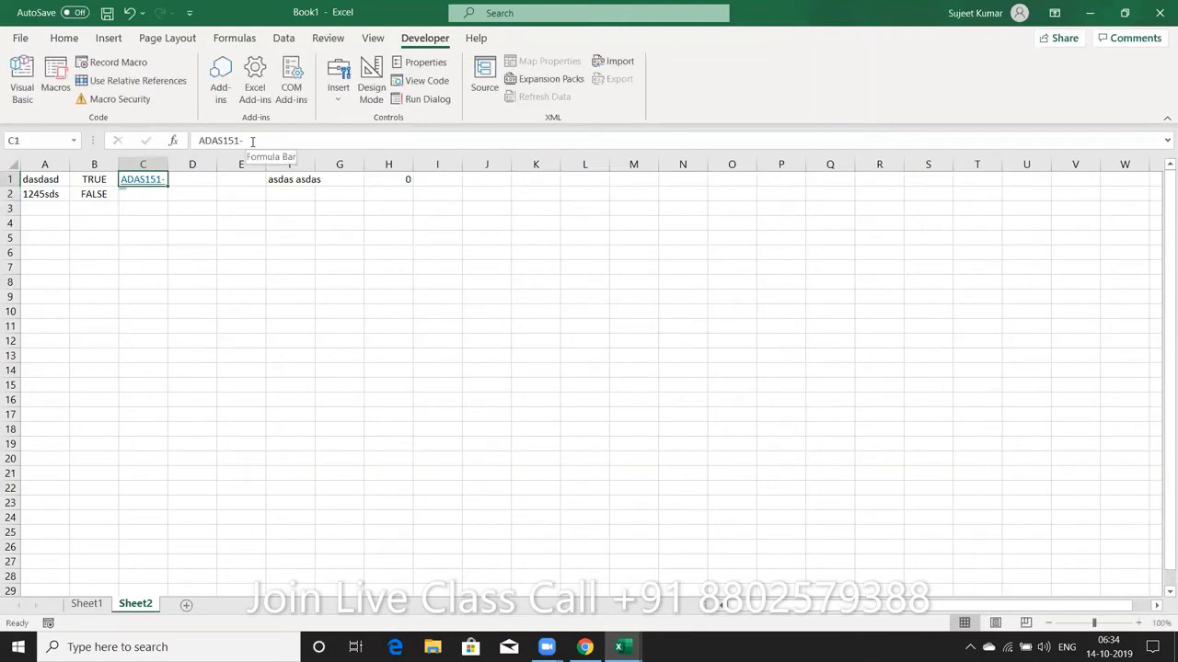
left_click(484, 174)
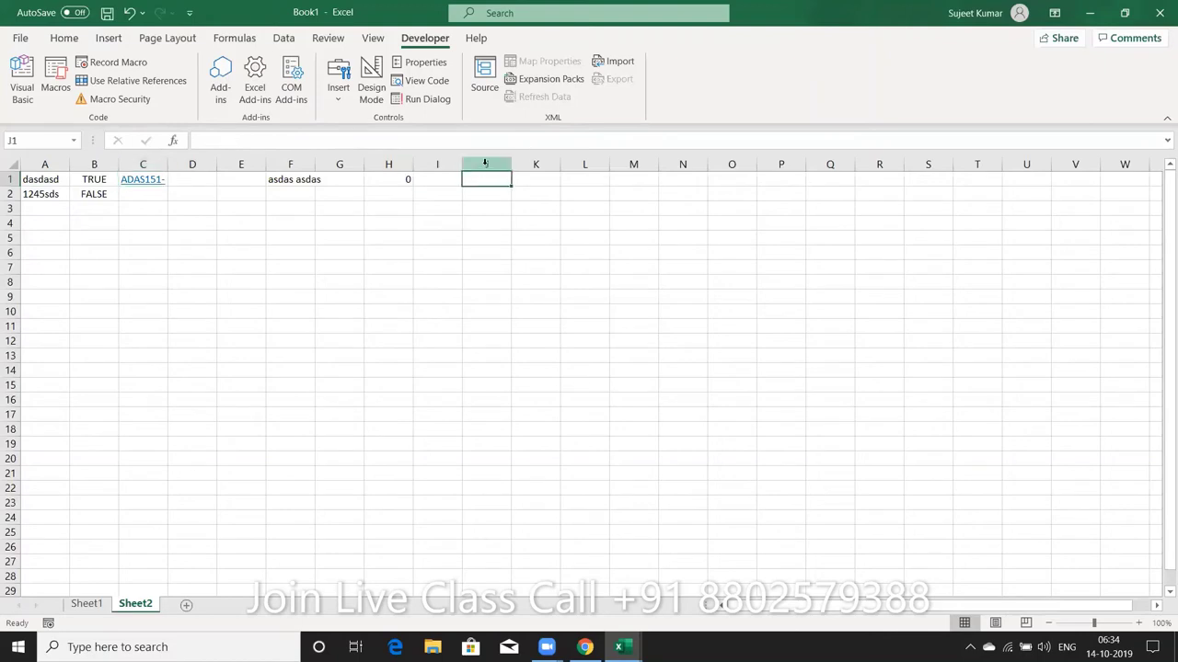
Open Data Validation for J1 and set Allow to Custom.
left_click(284, 39)
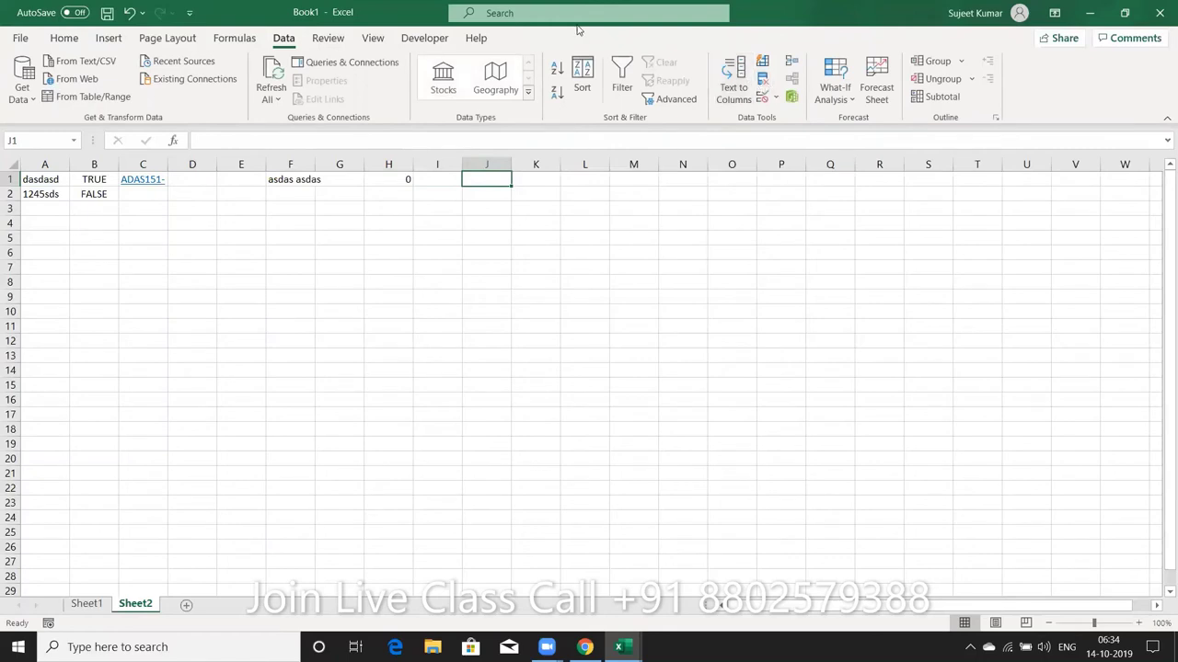
left_click(762, 97)
left_click(540, 210)
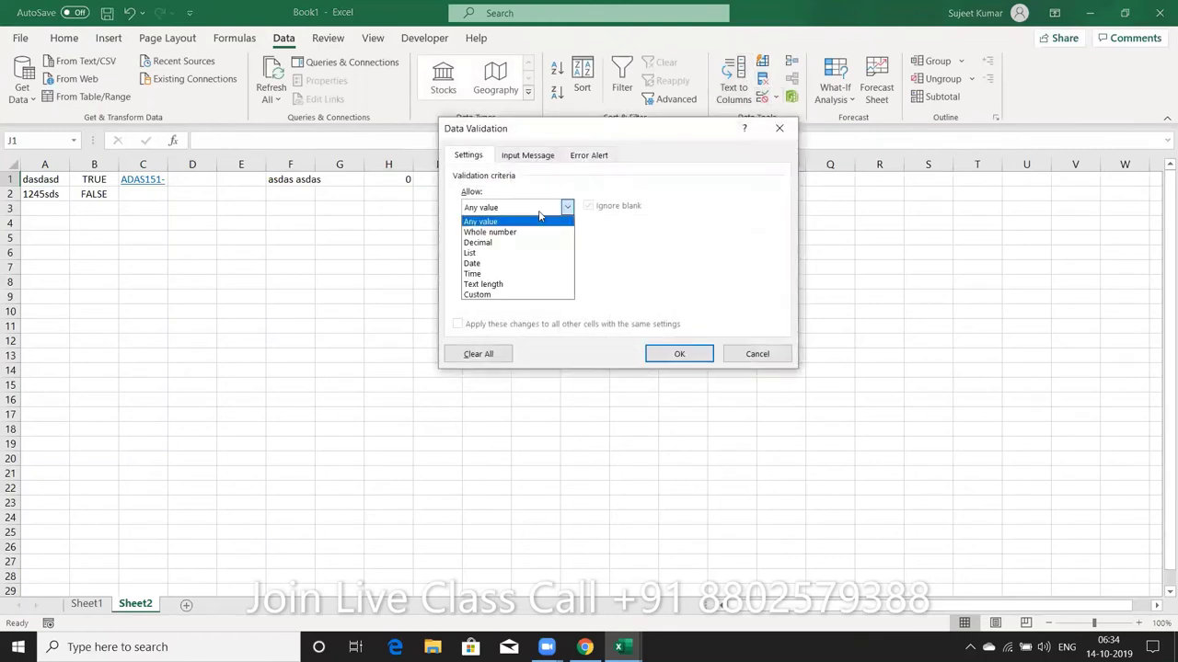
left_click(506, 295)
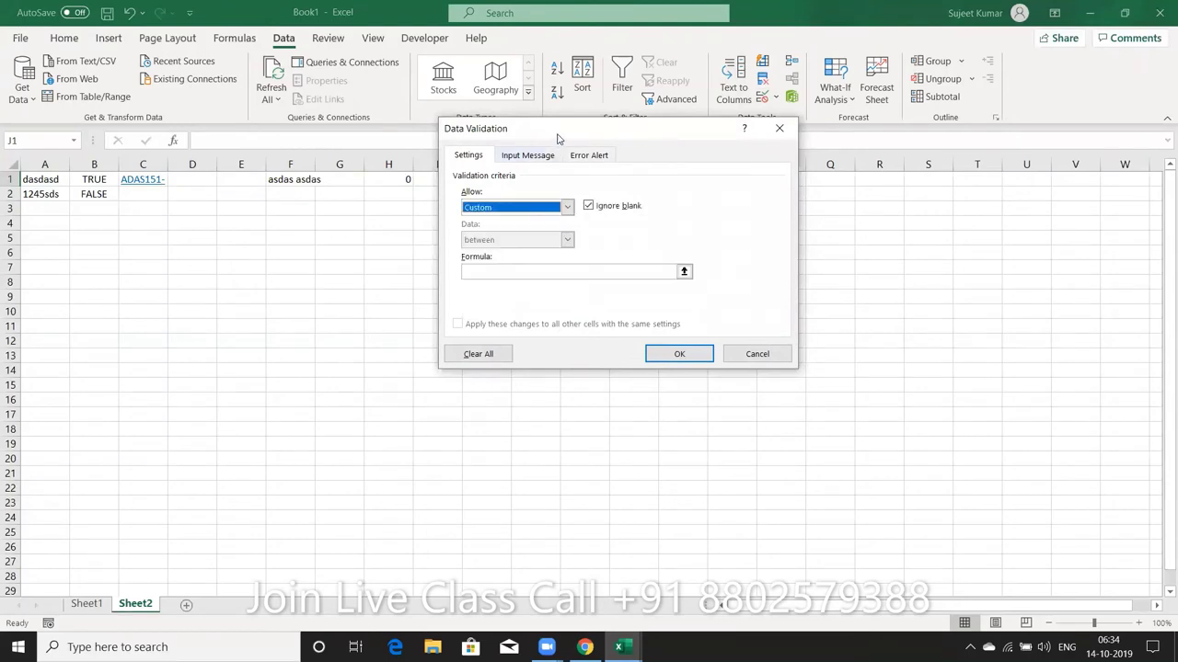
left_click_drag(583, 136, 747, 173)
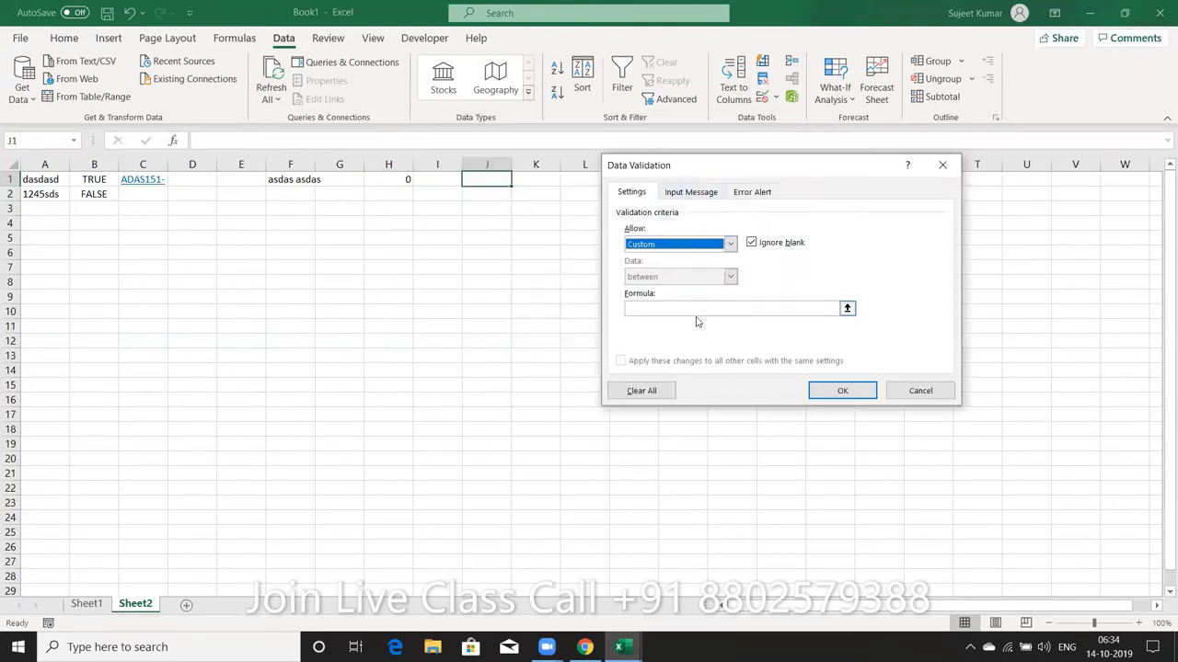
Enter the formula =FSC(J1)=FALSE, apply it, and dismiss the named-range error.
left_click(695, 314)
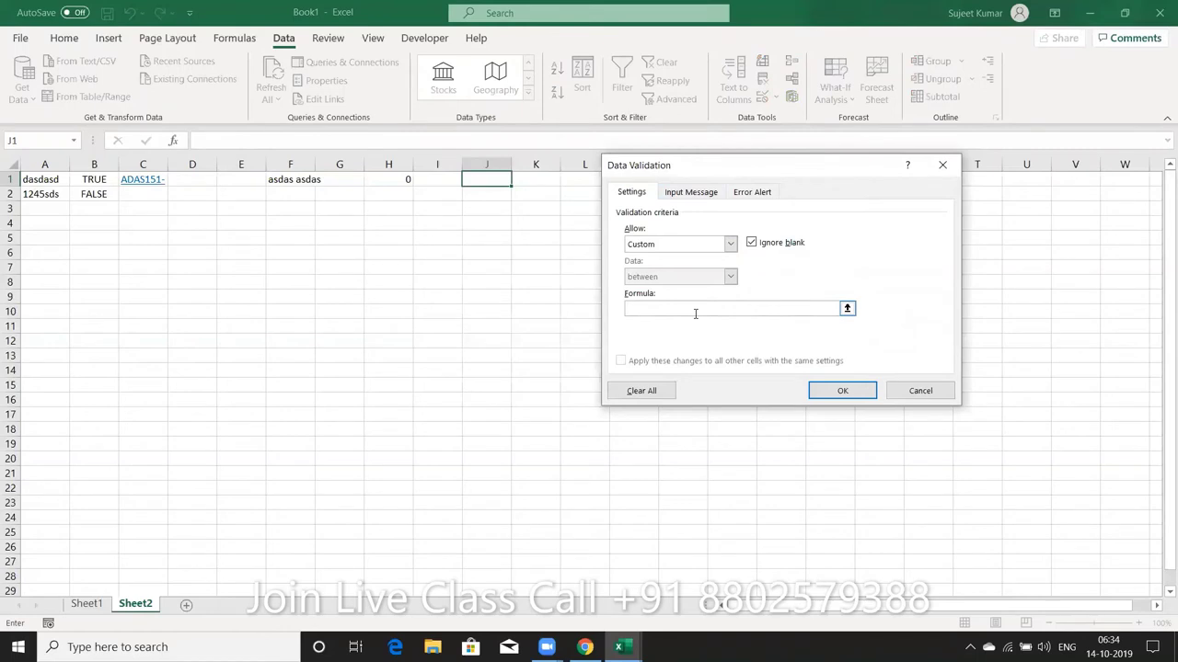
type("=")
key("BackSpace")
type("FSC")
type("(")
left_click(484, 182)
type(")")
type("=F")
type("ALSE")
left_click(840, 394)
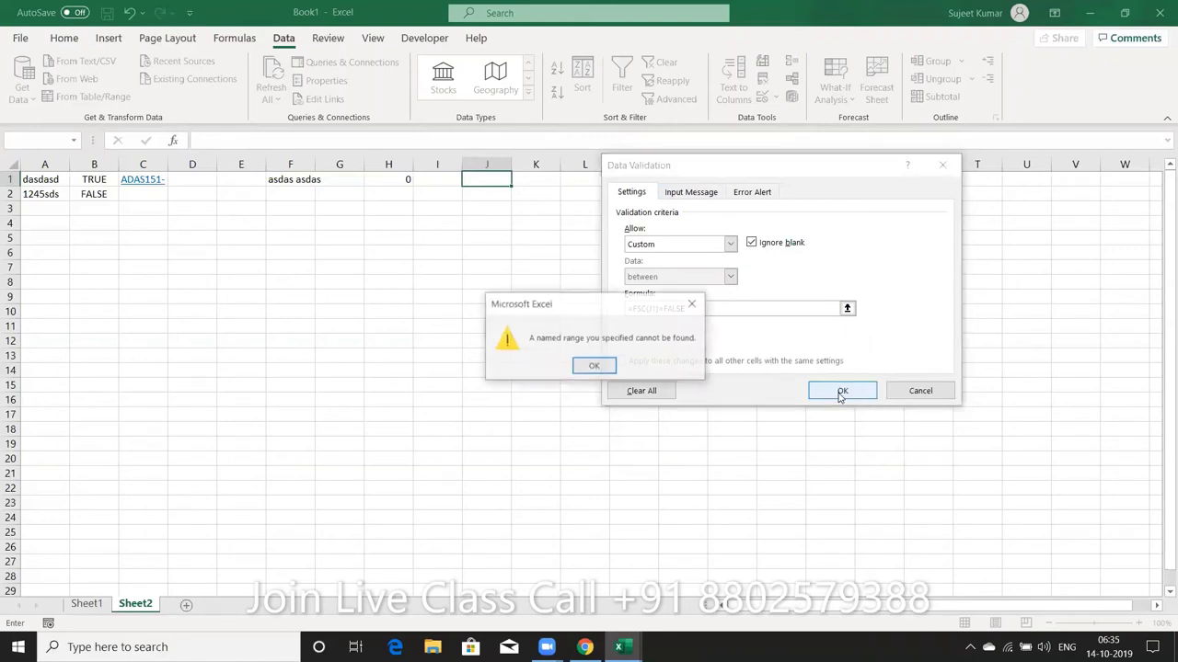
left_click(593, 368)
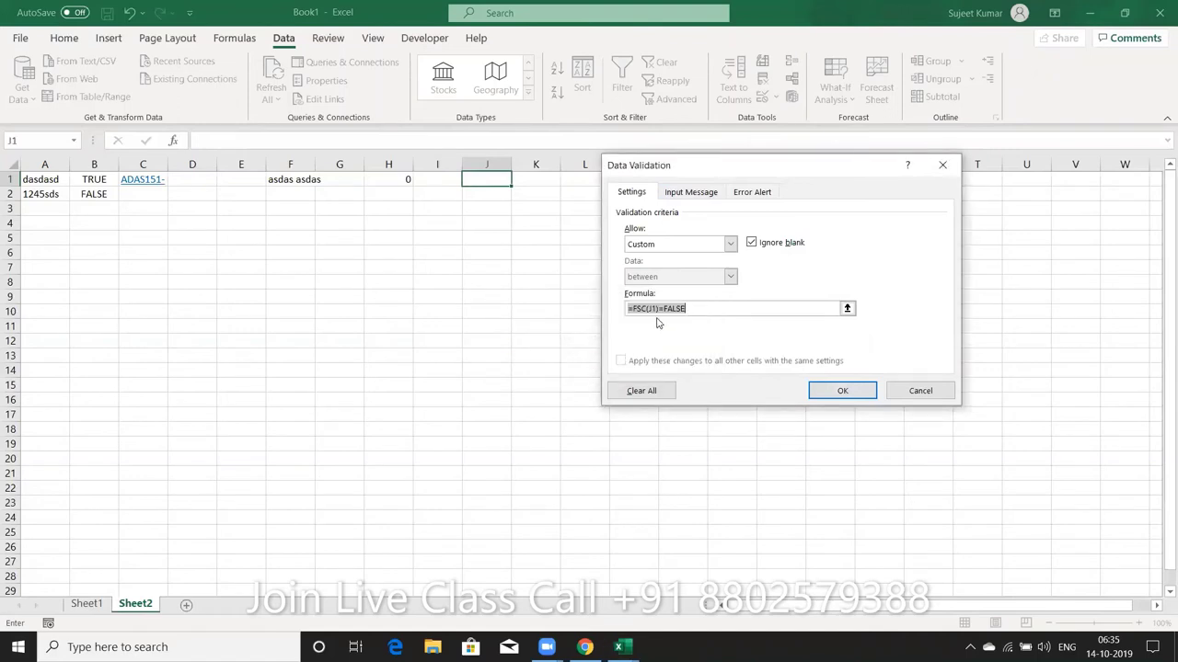
left_click(611, 638)
Close Data Validation, glance at the FSC macro code, and start inserting a function in J1.
key("Escape")
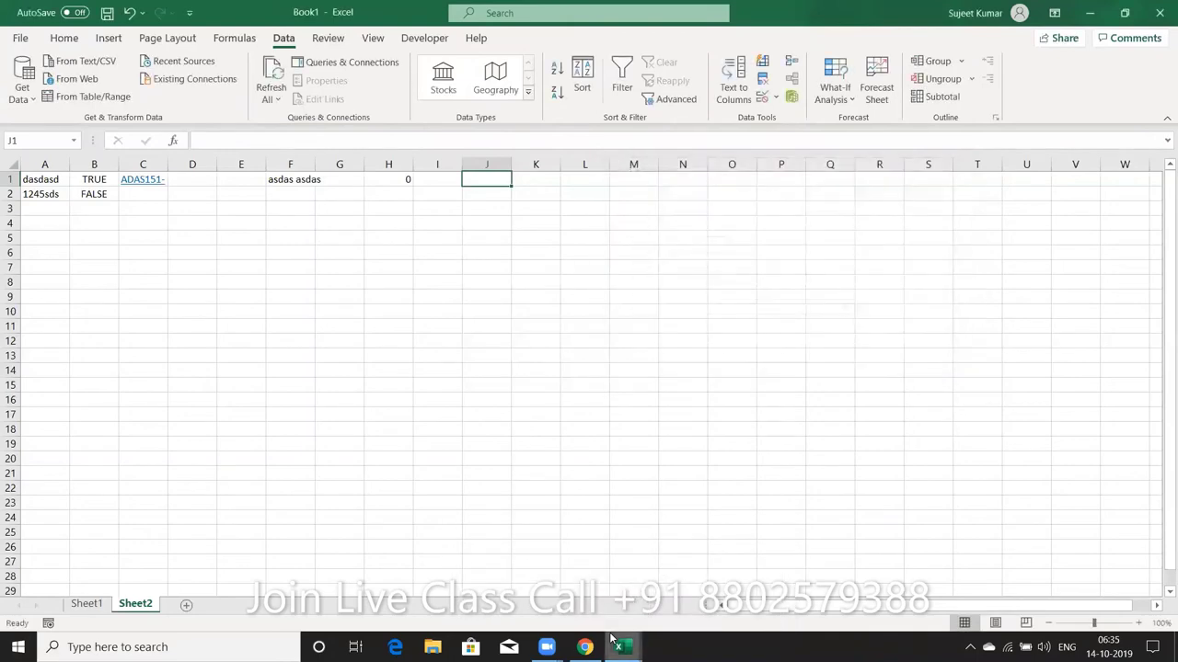
mouse_move(650, 604)
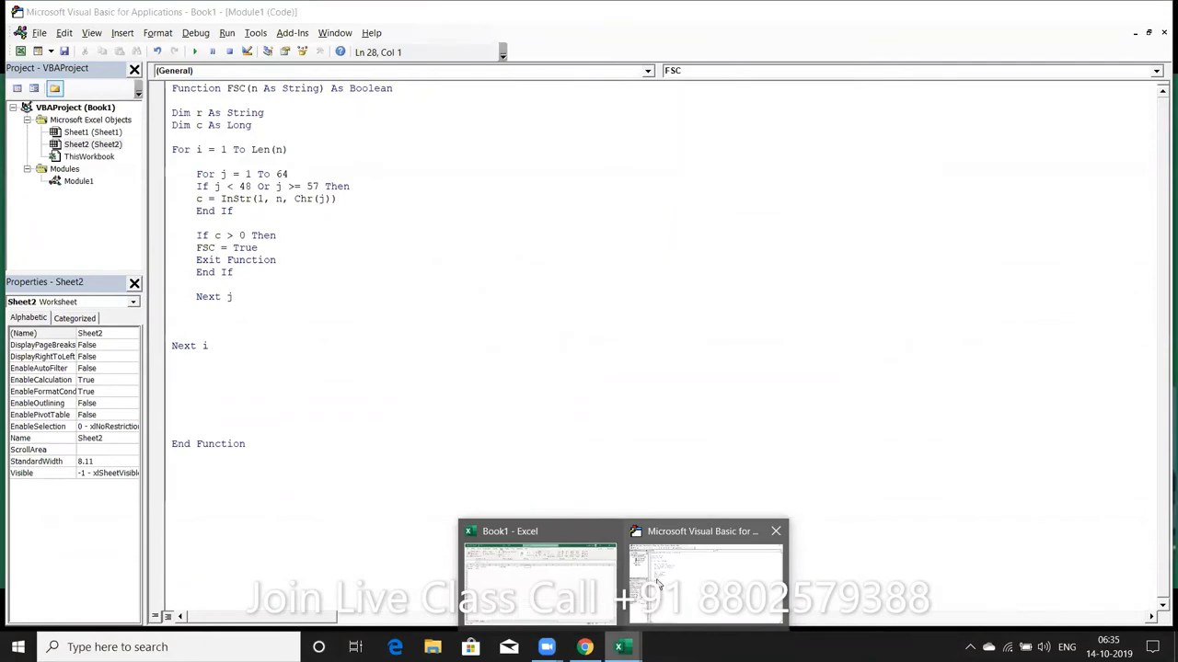
key("alt+Tab")
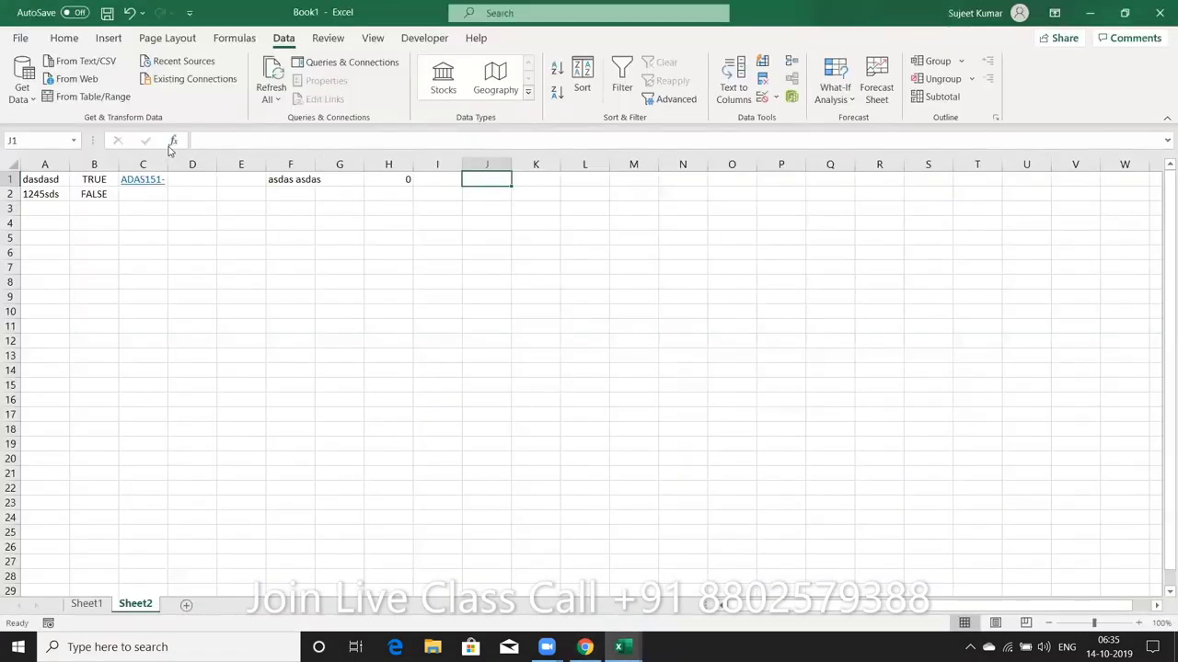
left_click(171, 145)
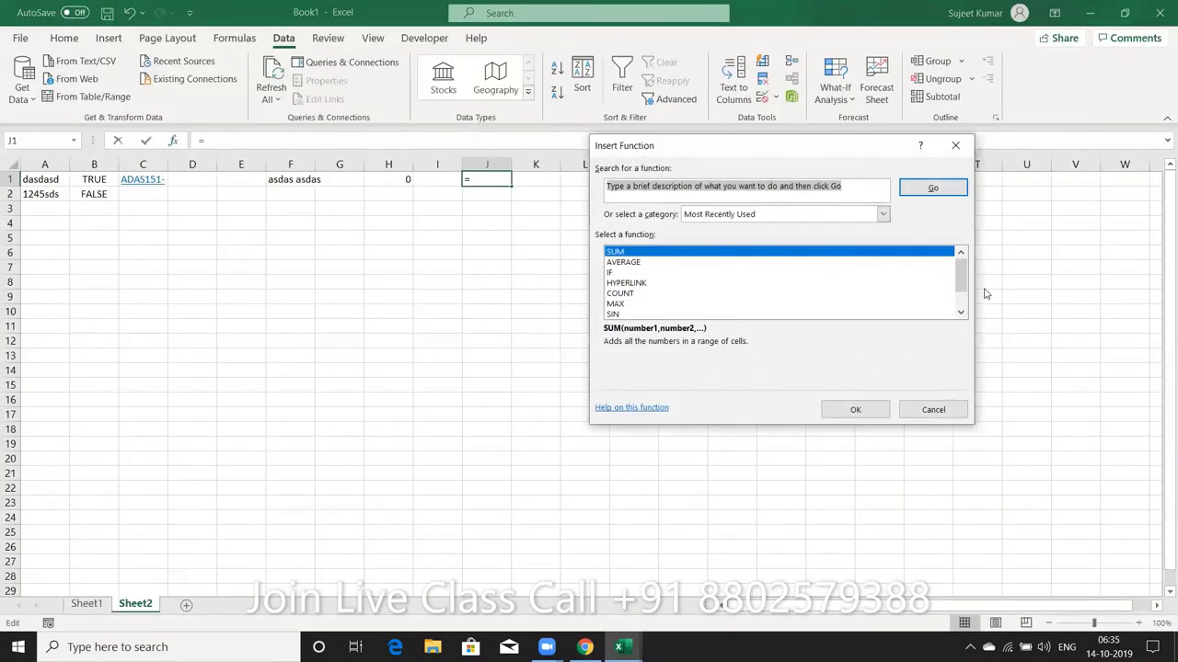
Filter Insert Function to User Defined to confirm FSC is listed, then cancel.
left_click(816, 214)
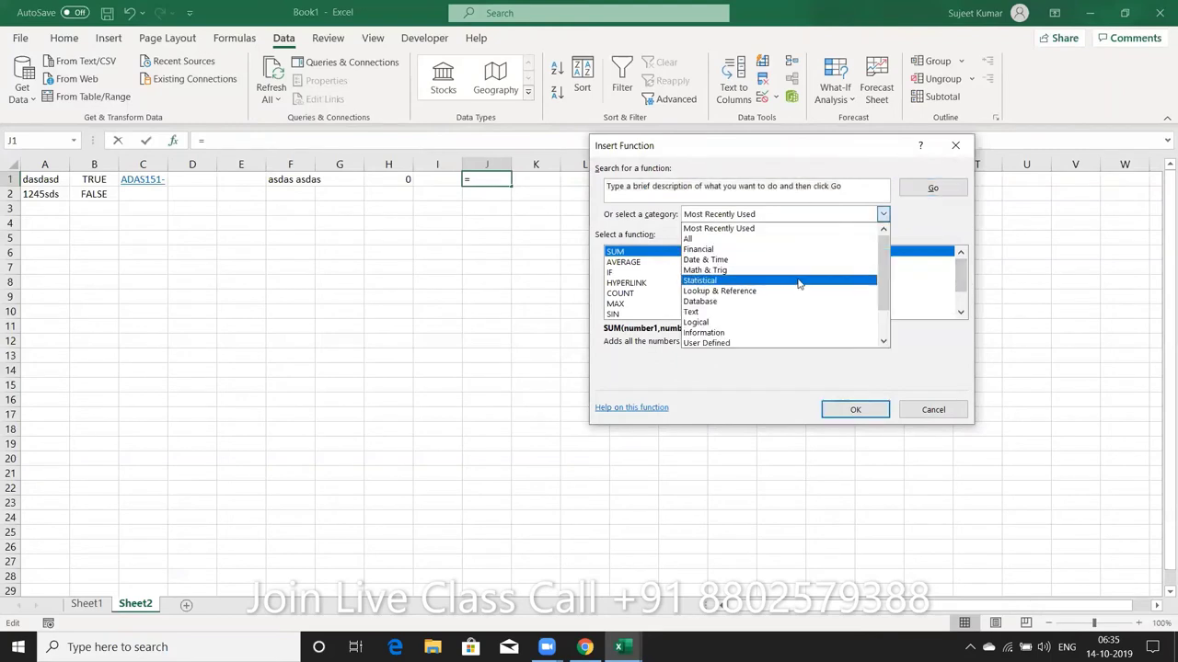
left_click(781, 343)
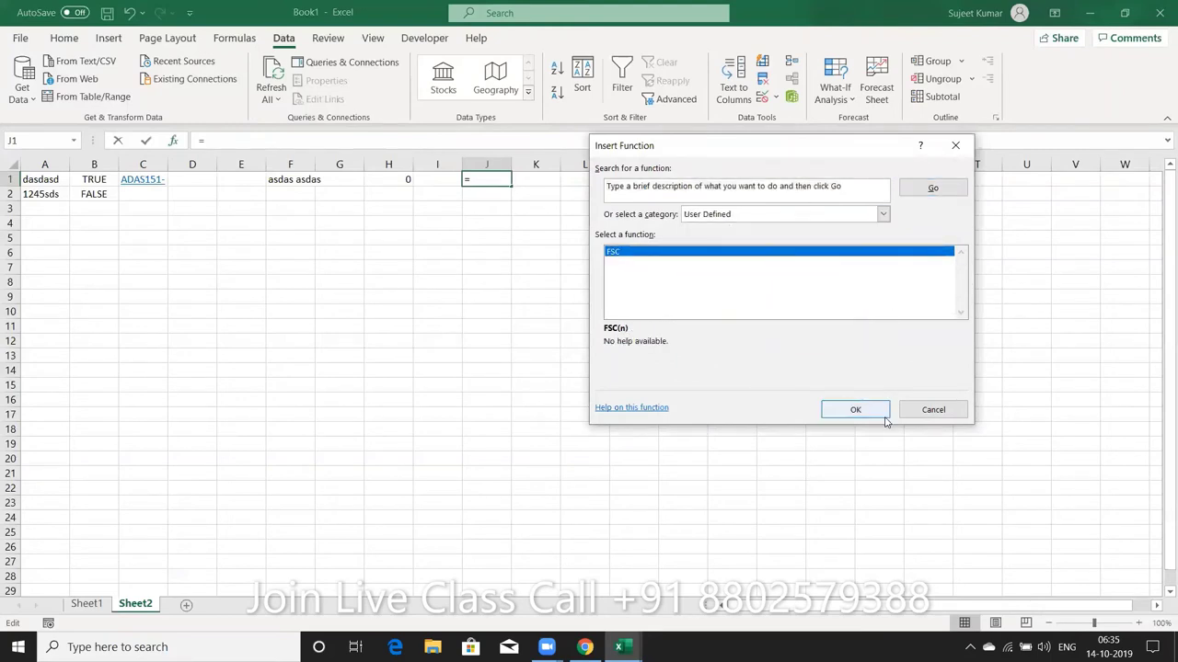
left_click(923, 410)
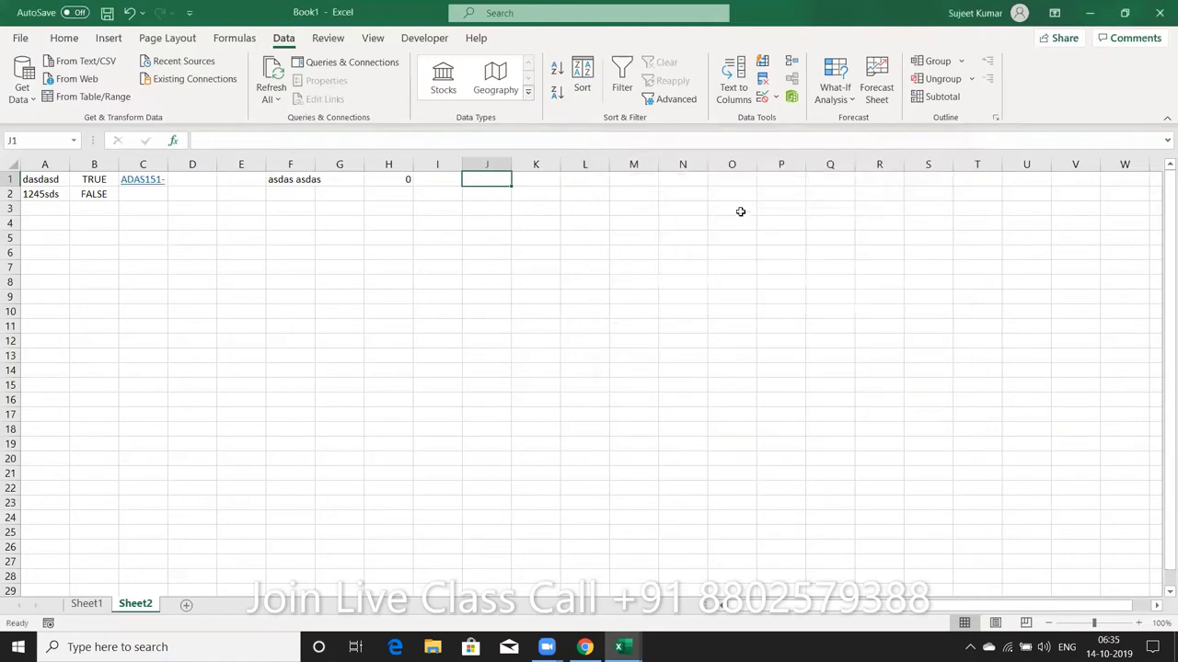
left_click(763, 97)
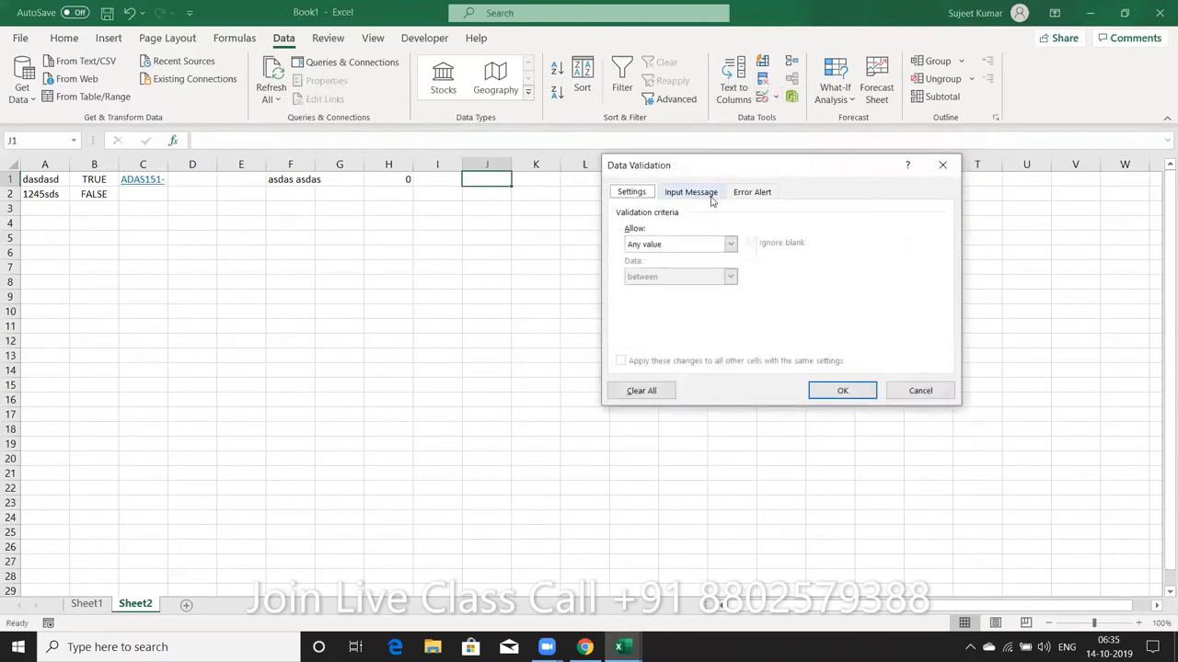
left_click(688, 247)
left_click(662, 334)
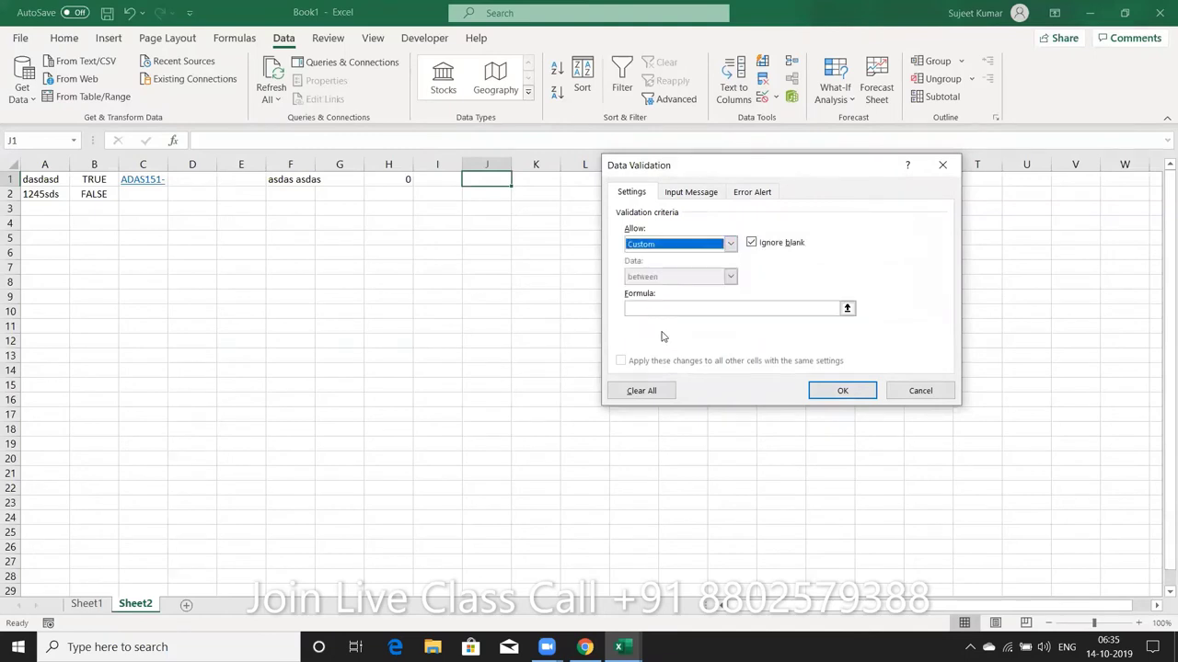
left_click(658, 304)
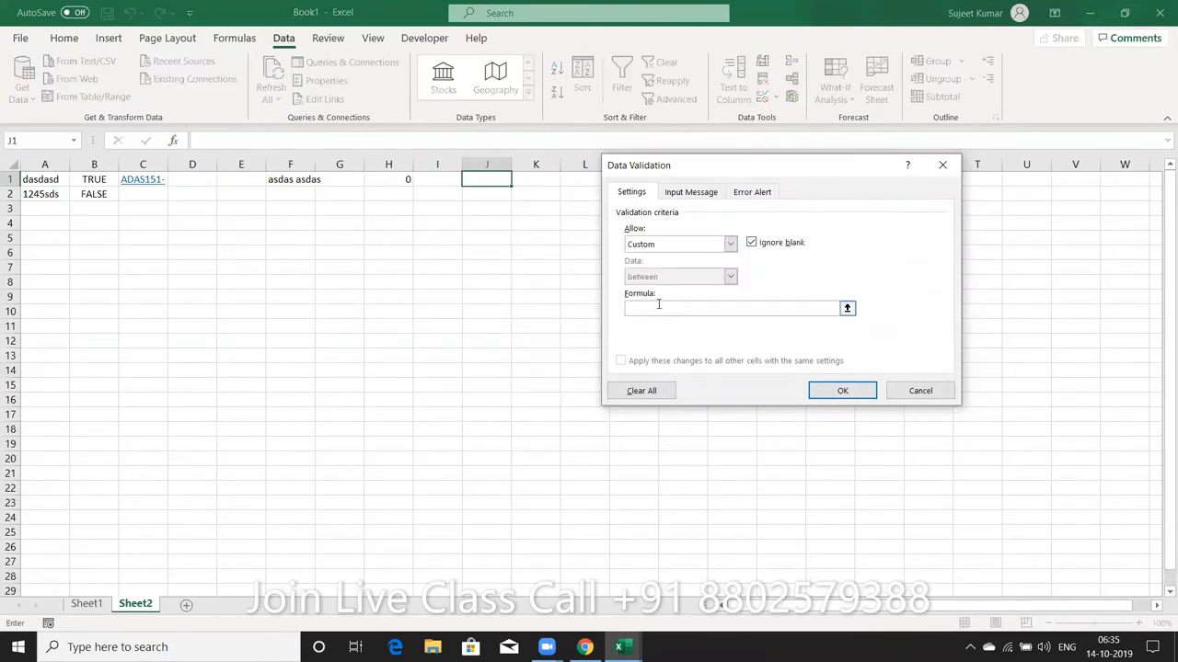
type("=F")
type("$")
type("C(")
left_click(485, 181)
type(")")
type("=F")
type("ALSE")
left_click(843, 392)
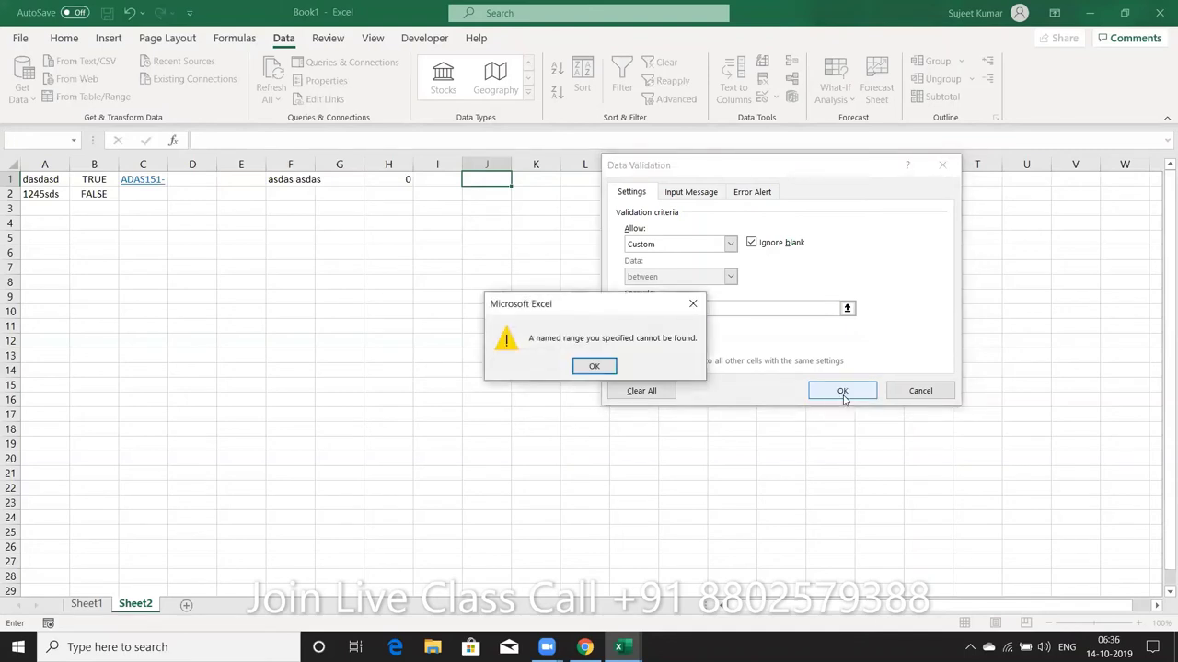
key("Escape")
key("Escape")
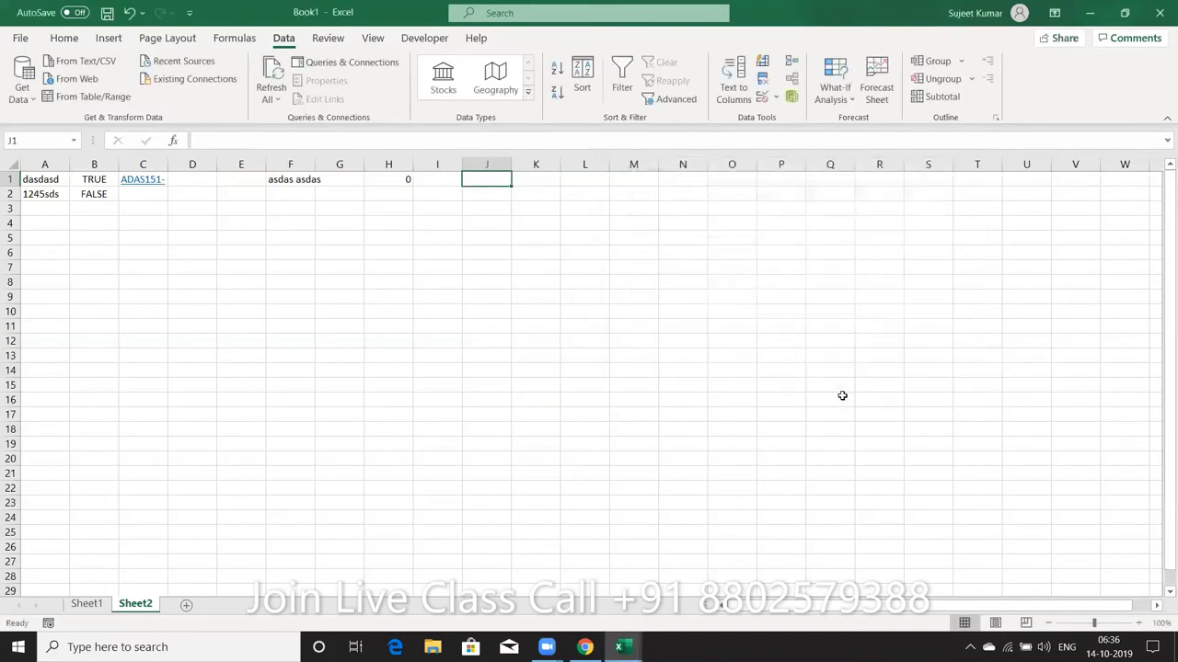
Define the workbook name FF referring to =FSC(J1).
left_click(244, 44)
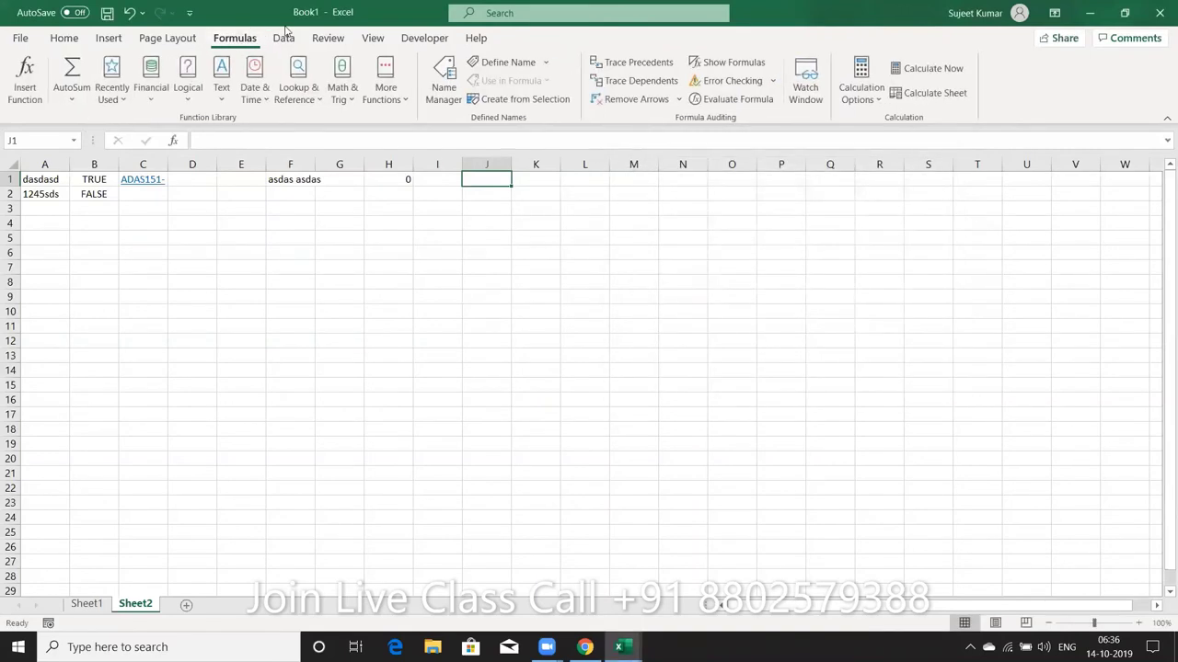
left_click(504, 66)
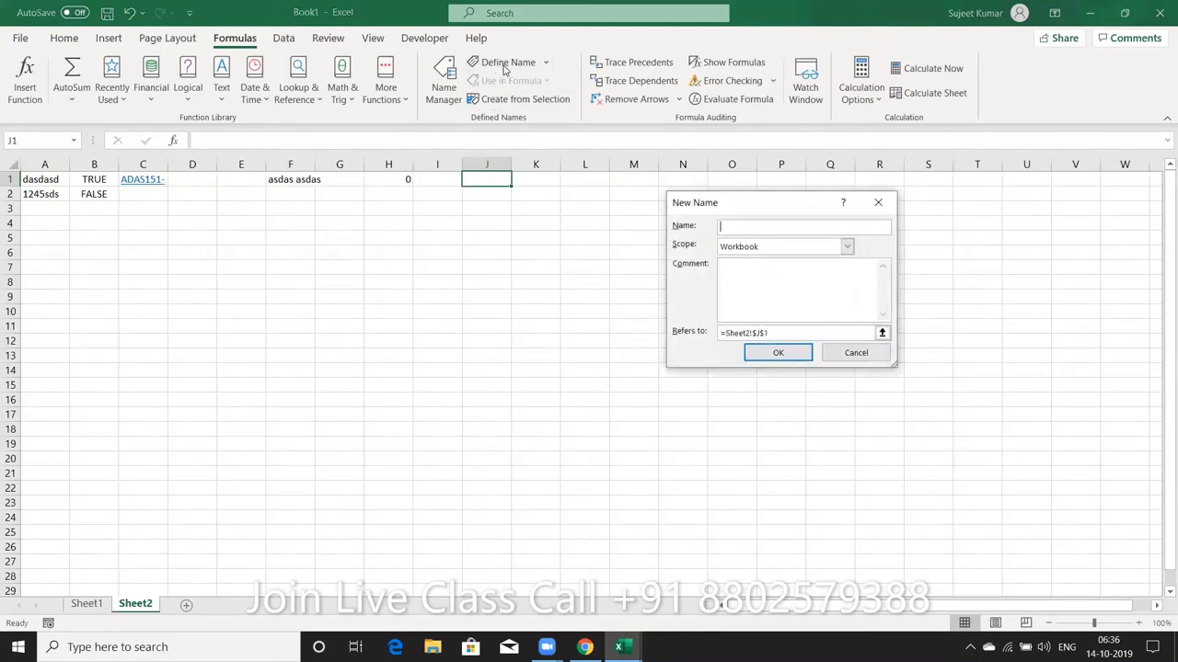
type("ff")
key("BackSpace")
key("BackSpace")
type("FF")
left_click(763, 333)
key("BackSpace")
key("BackSpace")
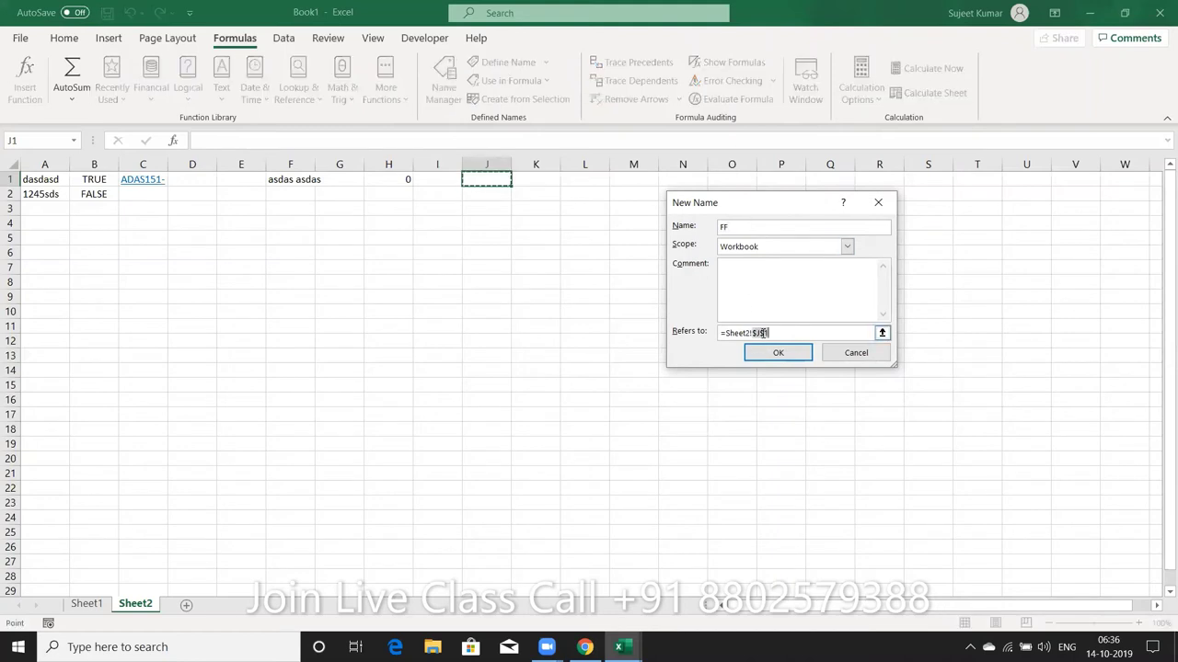
key("BackSpace")
key("BackSpace")
key("BackSpace")
key("BackSpace")
key("BackSpace")
key("BackSpace")
key("BackSpace")
key("BackSpace")
type("FSC")
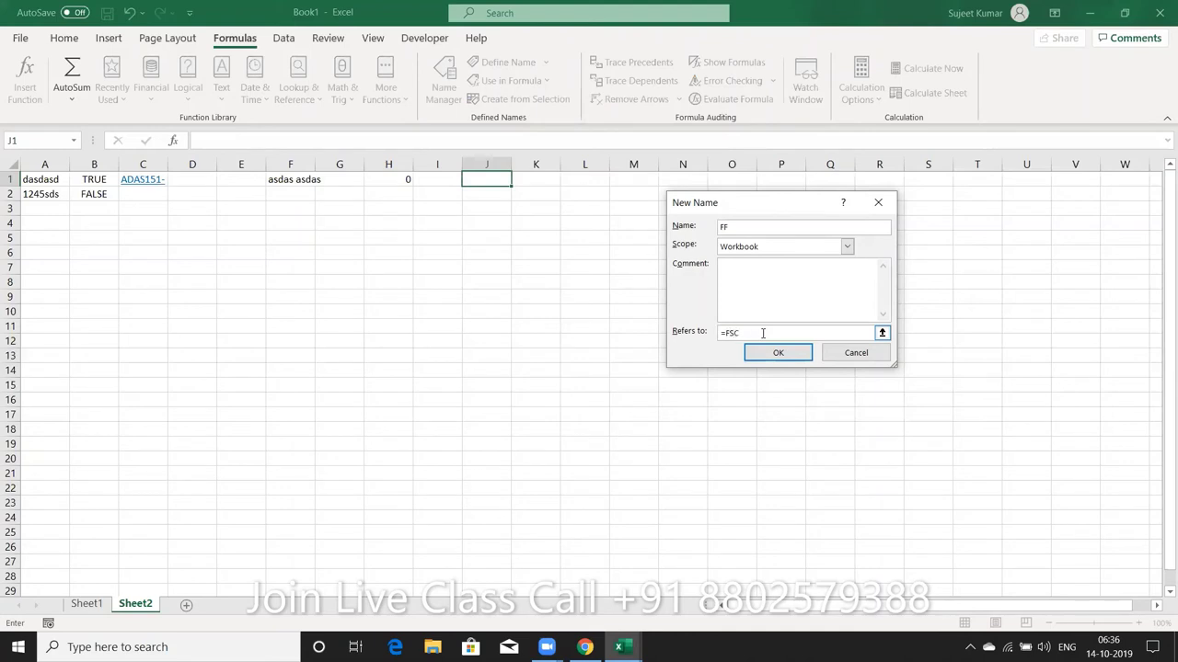
type("(")
type("1)")
left_click(773, 353)
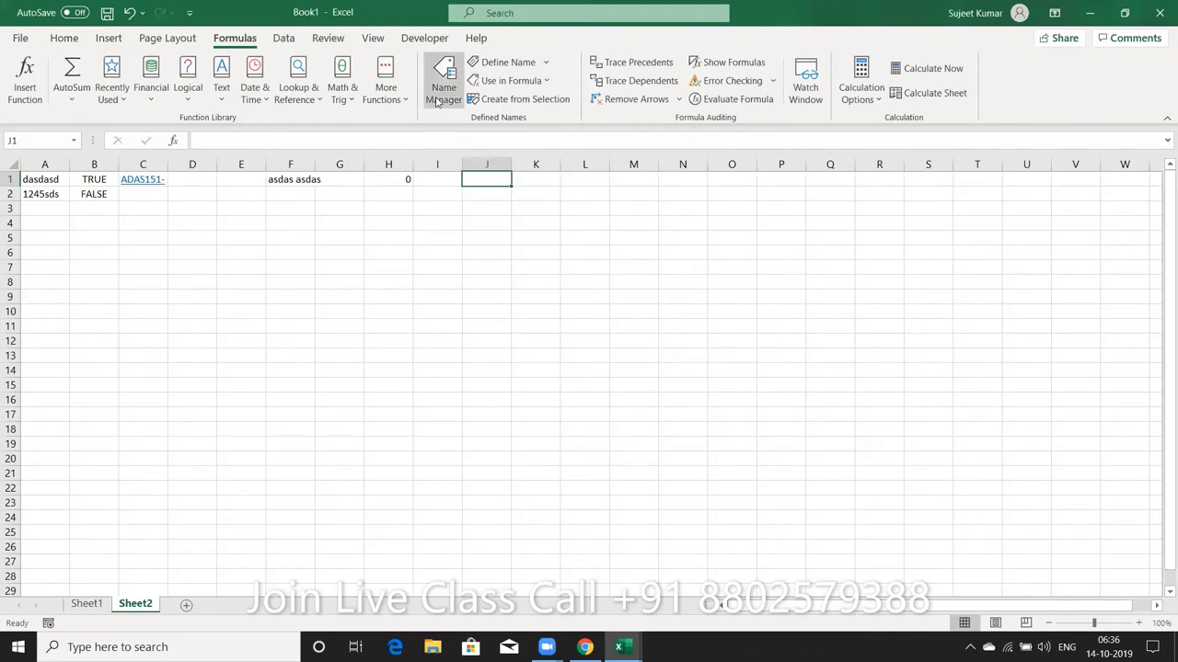
Give J1 a Custom validation rule with the formula =FF=FALSE.
left_click(282, 38)
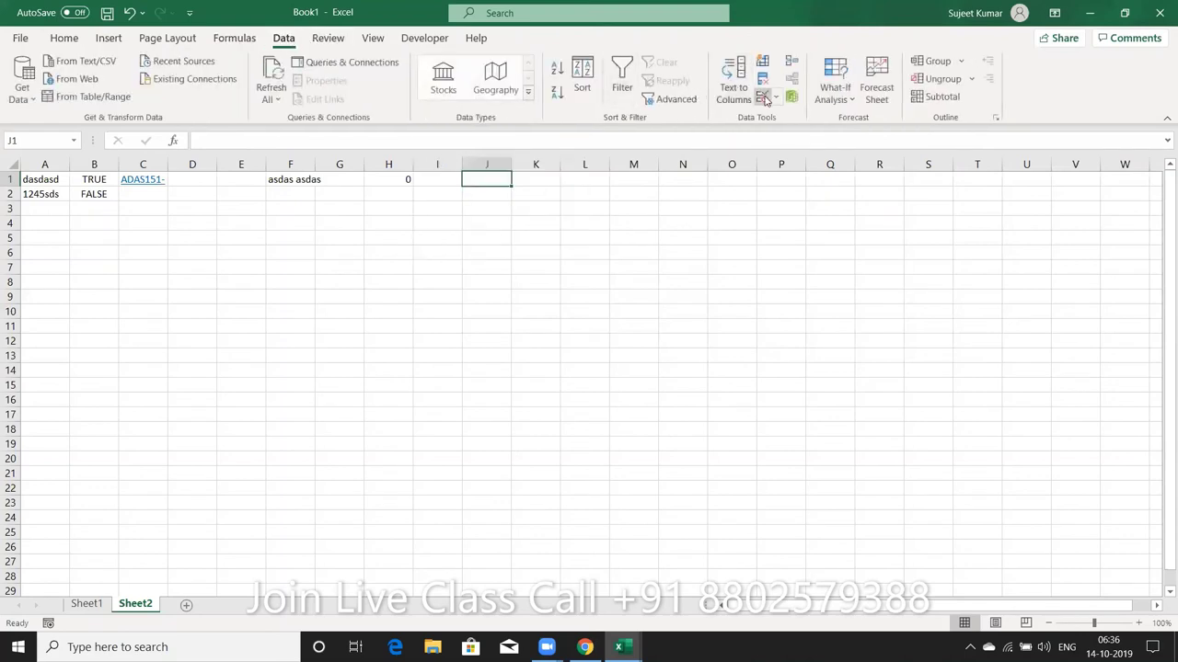
left_click(761, 95)
left_click(638, 243)
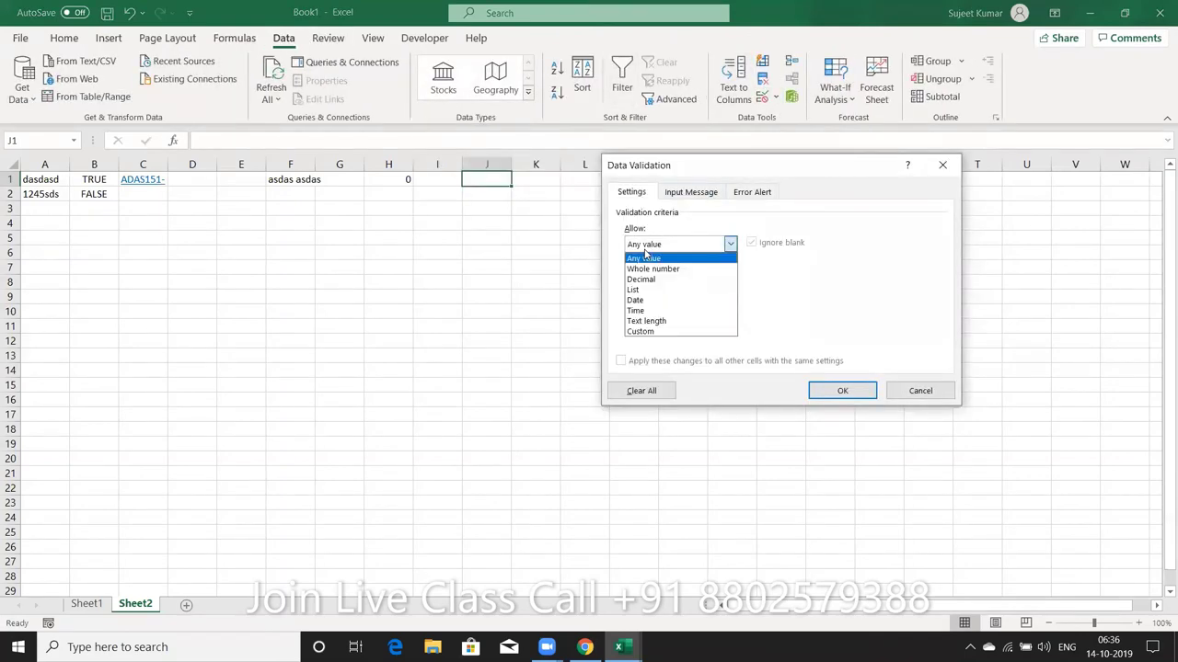
left_click(641, 331)
left_click(644, 308)
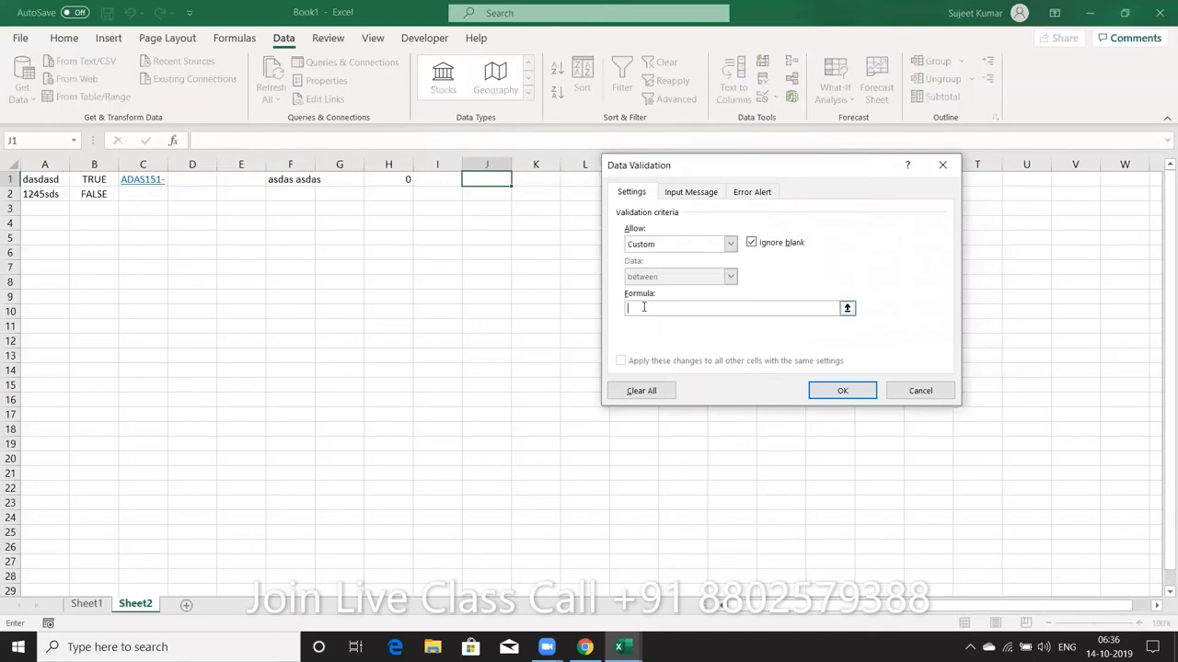
type("=")
type("FF")
type("(")
type("FALS")
type("E")
left_click(843, 391)
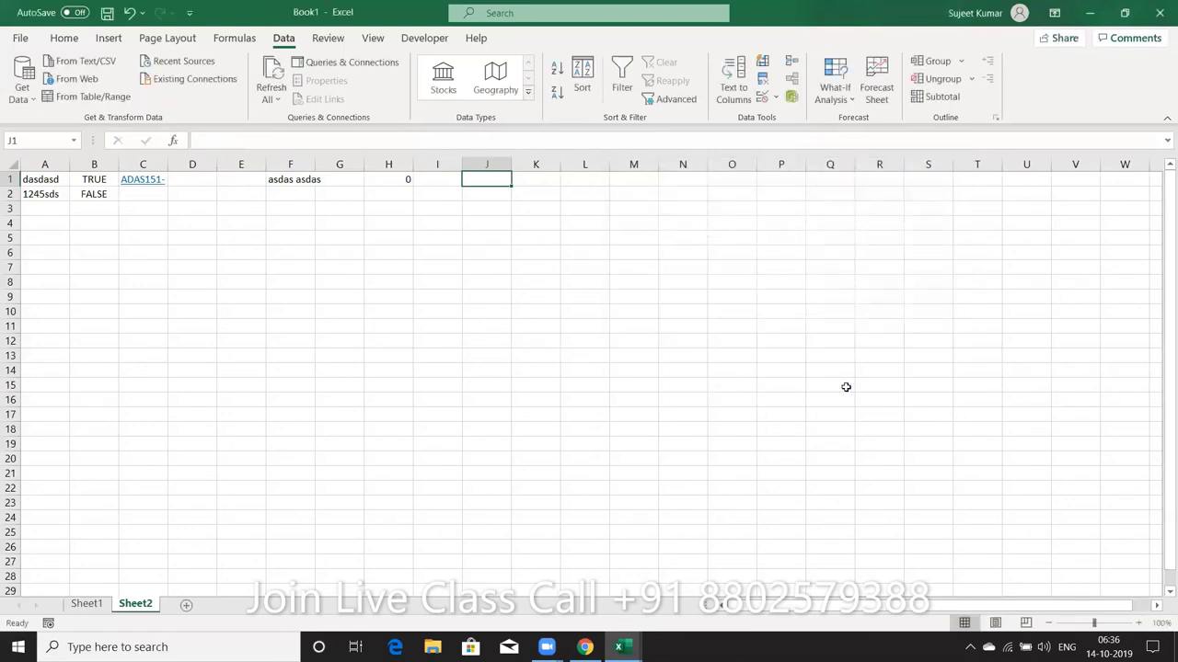
Copy J1 and Paste Special only its validation onto J2:J19.
key("ctrl+c")
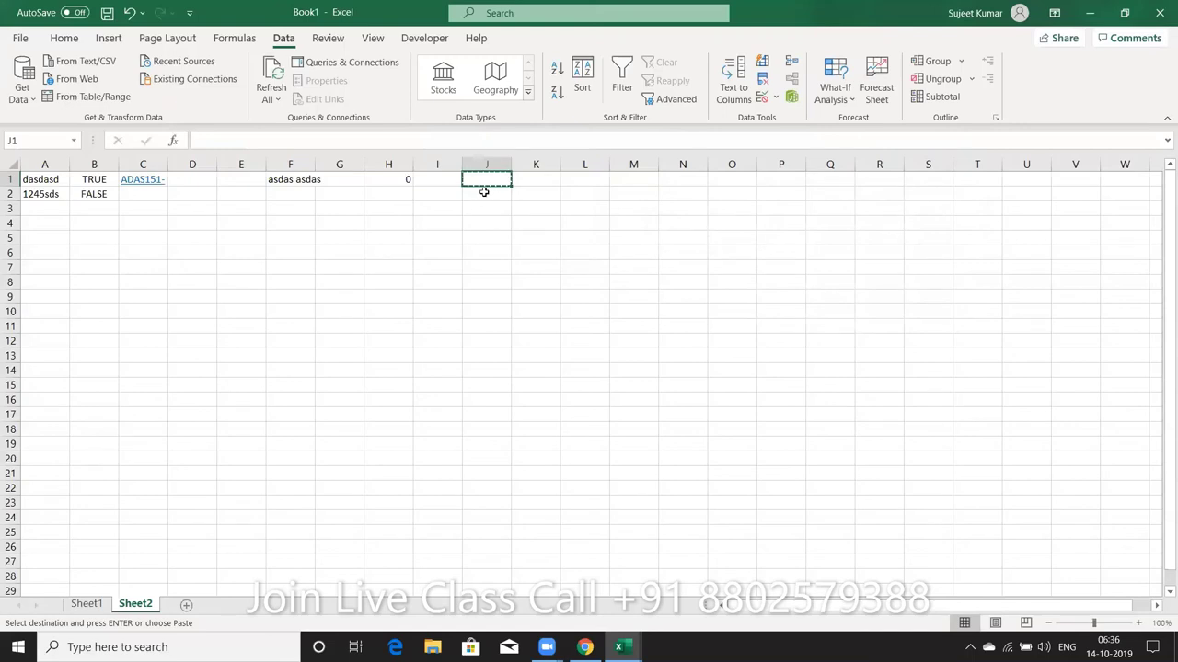
left_click_drag(480, 191, 497, 440)
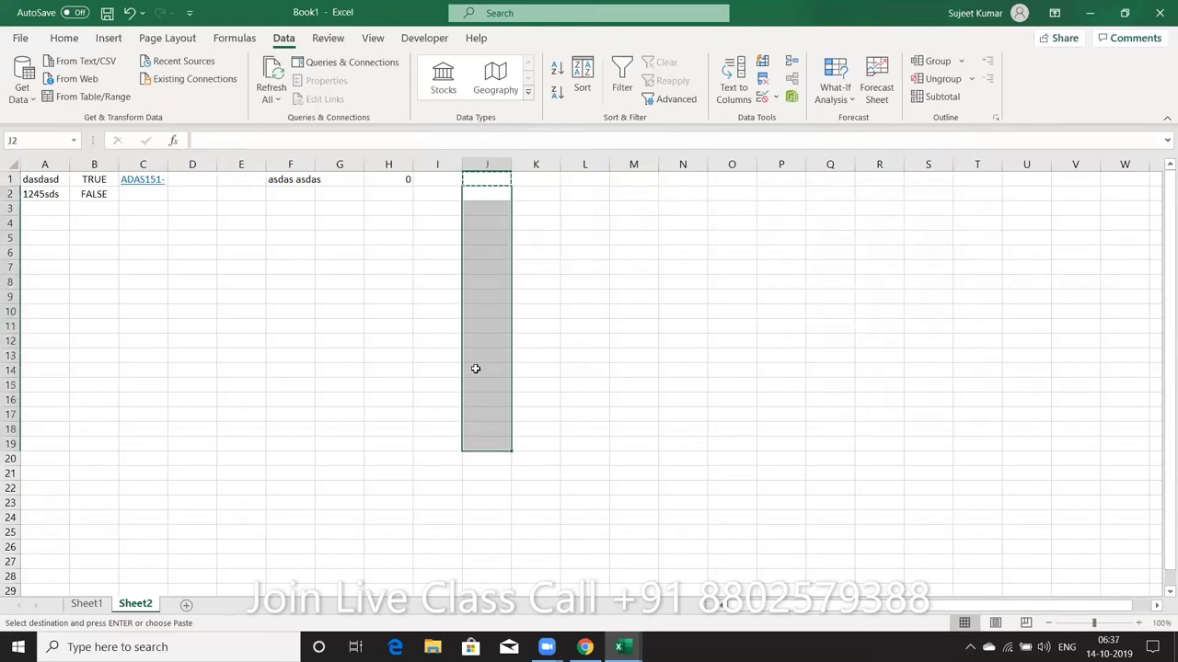
right_click(476, 368)
left_click(552, 315)
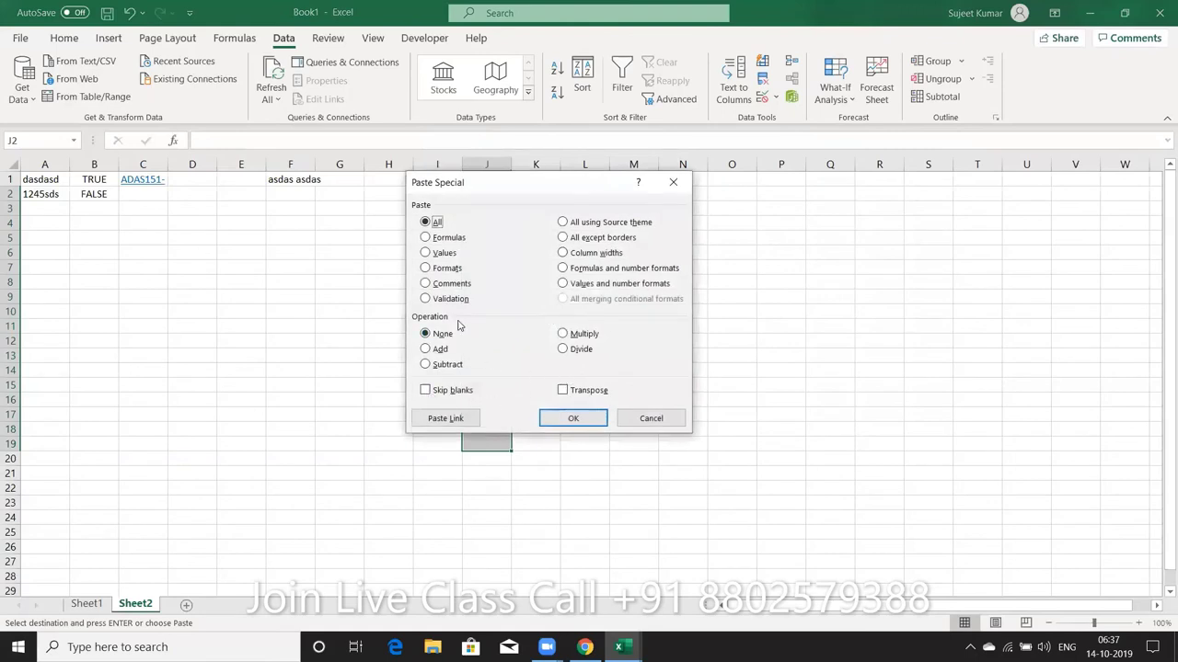
left_click(453, 301)
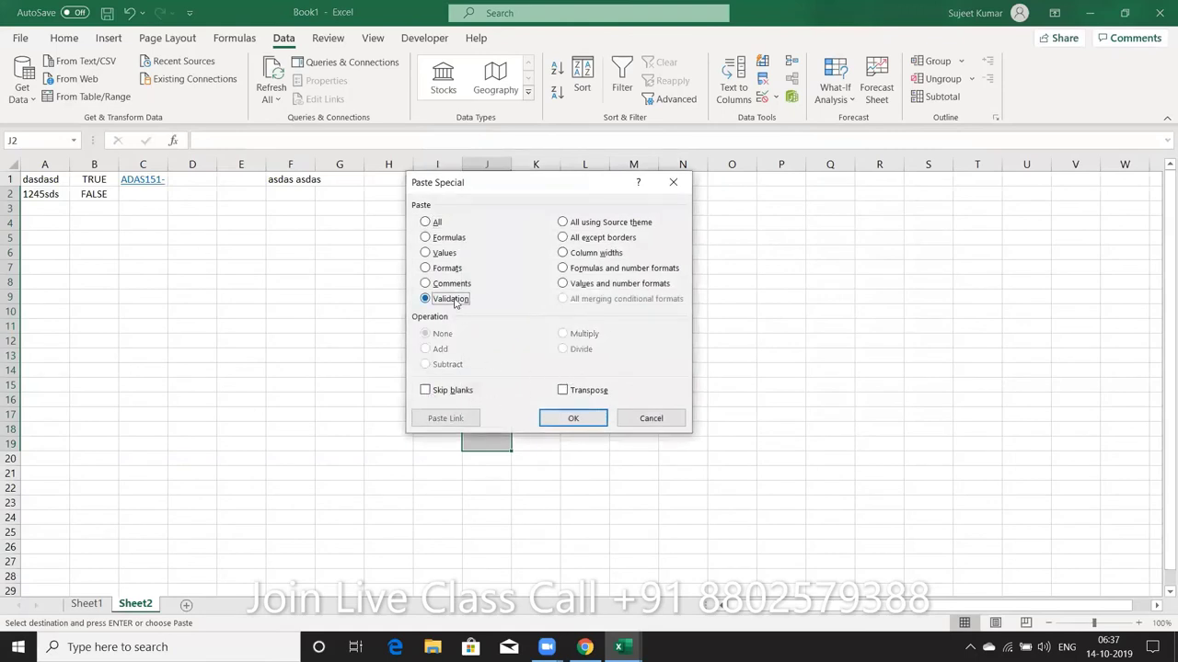
left_click(560, 416)
Enter test values XCSDADA, DSAD125 and ASD SDAS into J1:J3.
key("Escape")
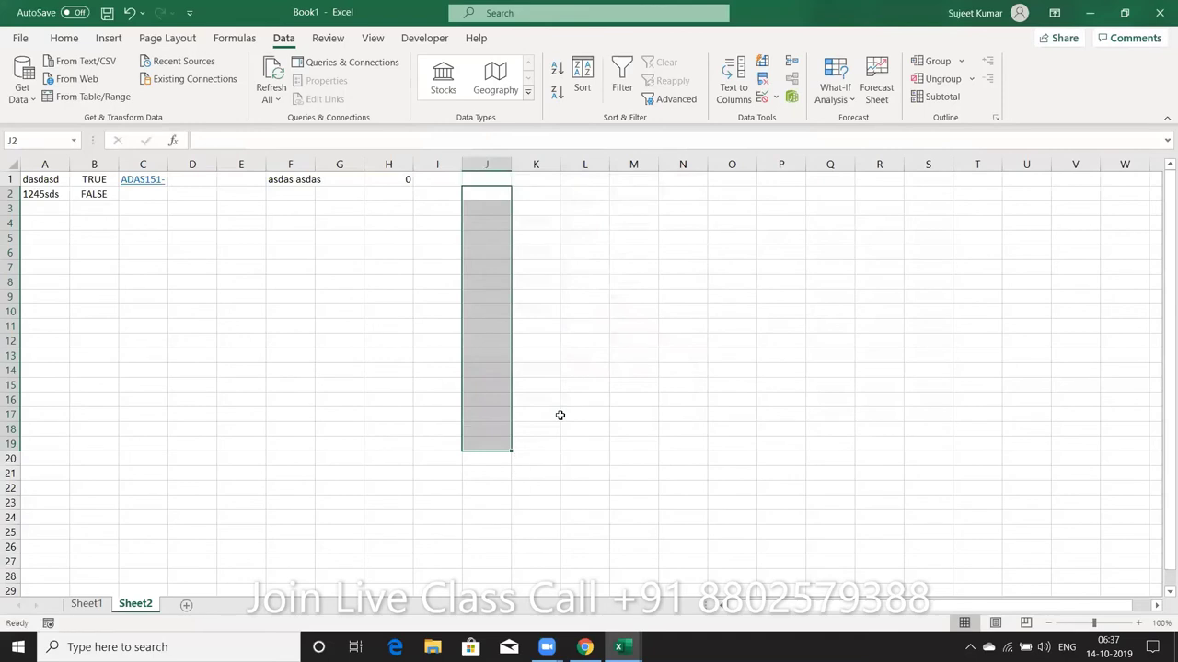
key("Up")
type("XCSDADA")
key("Return")
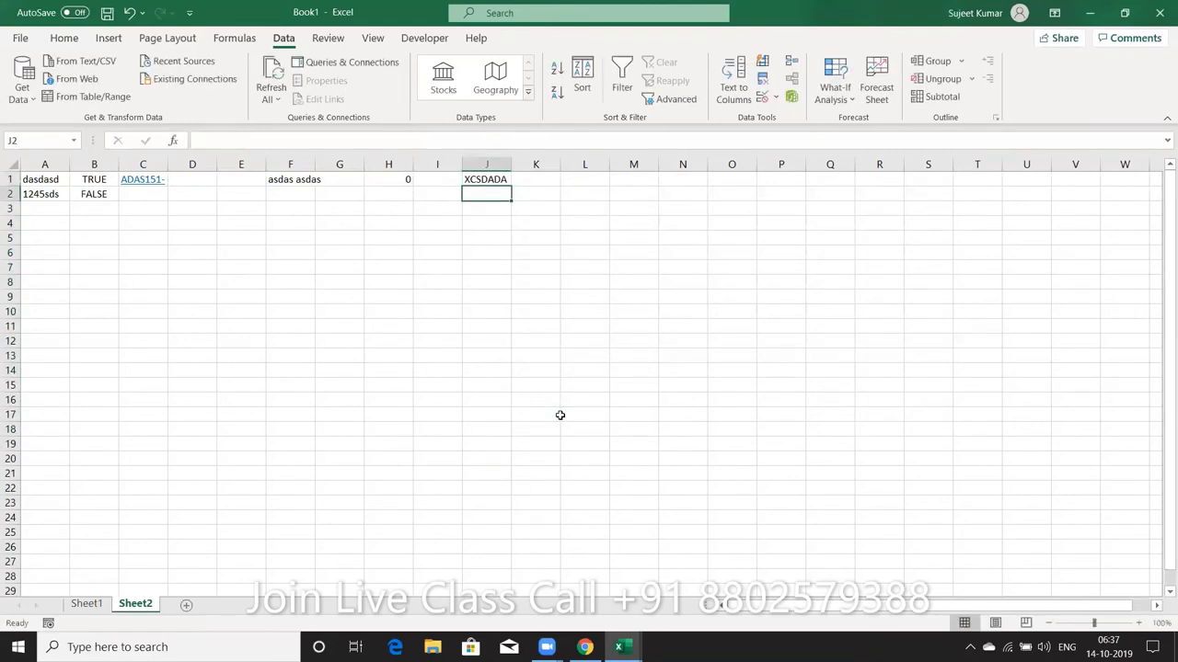
type("DSAD125")
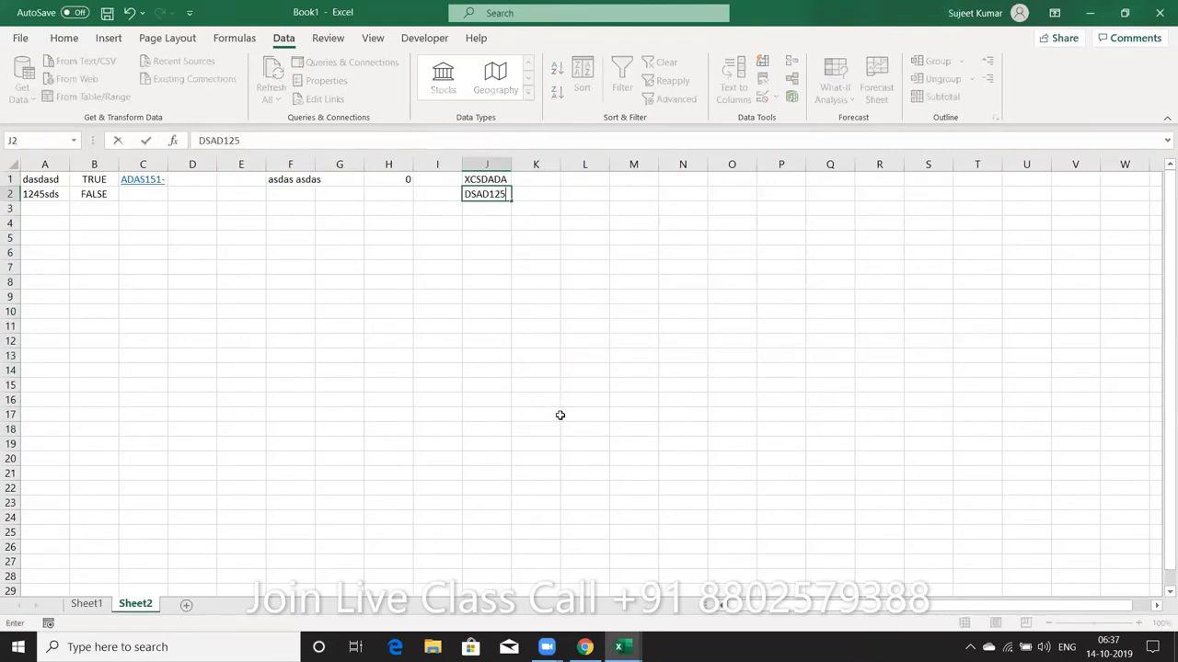
key("Return")
type("ASD SDAS")
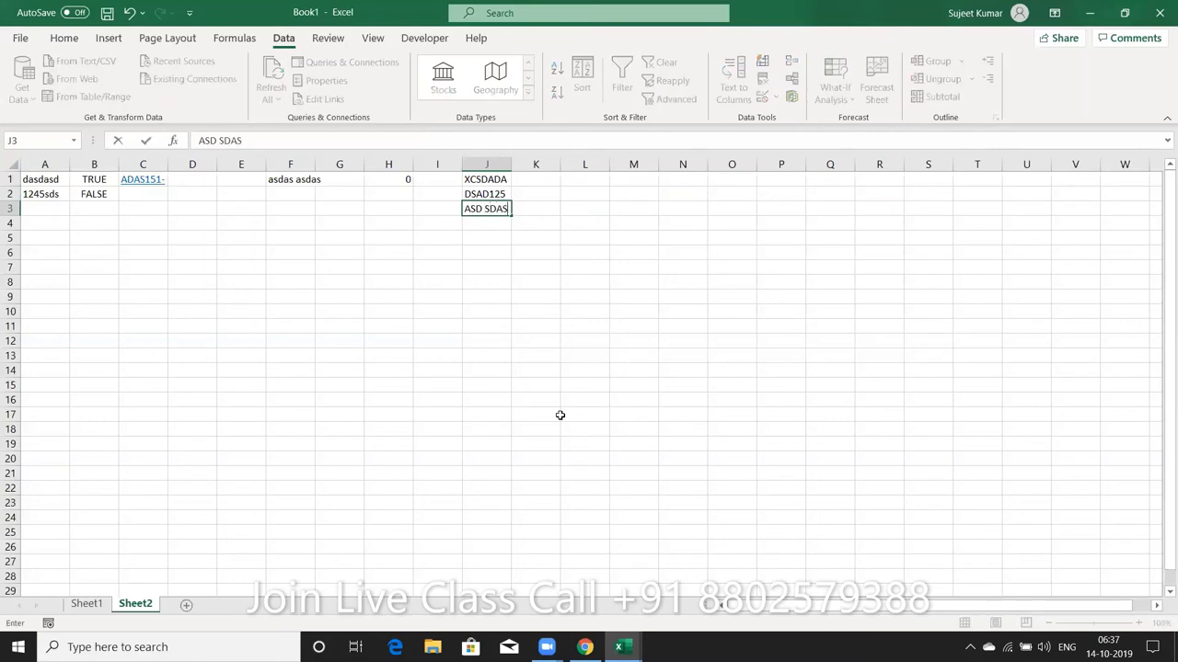
key("Return")
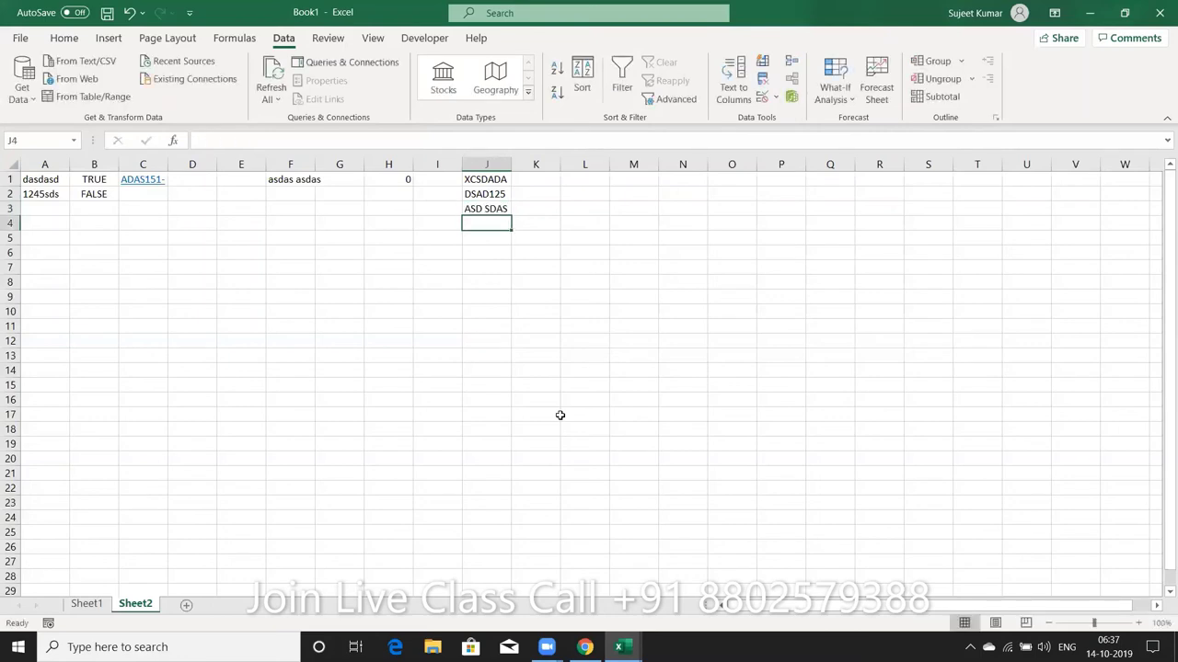
Check that J3's Data Validation rule is still =FF=FALSE.
key("Up")
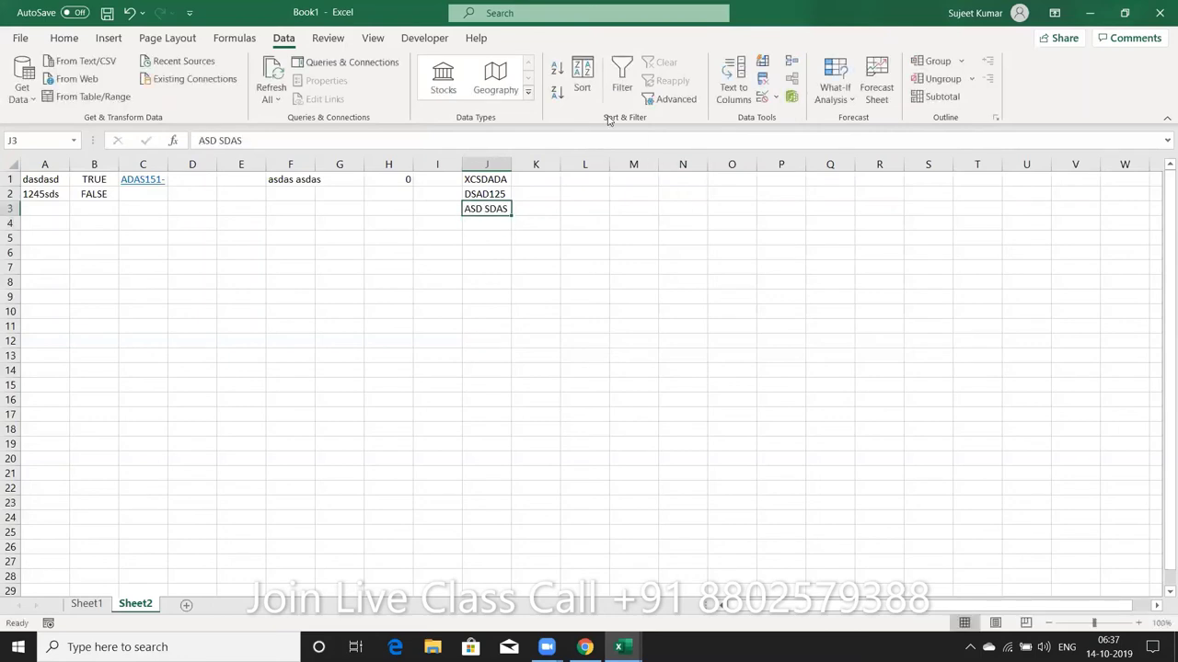
left_click(776, 98)
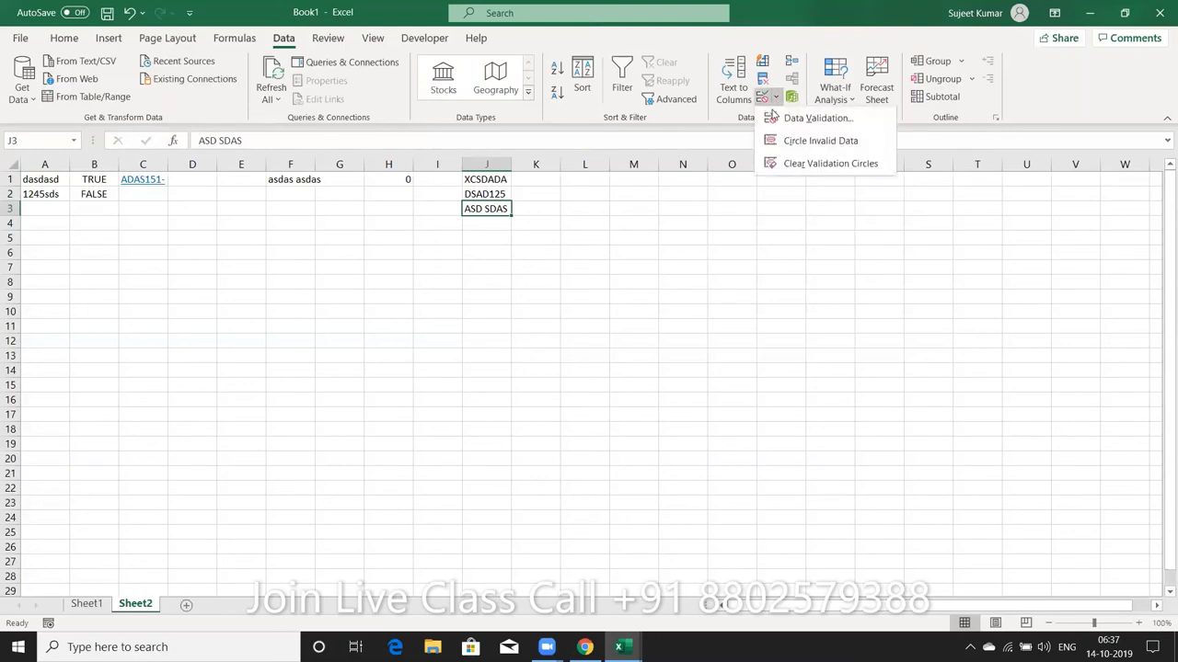
left_click(778, 120)
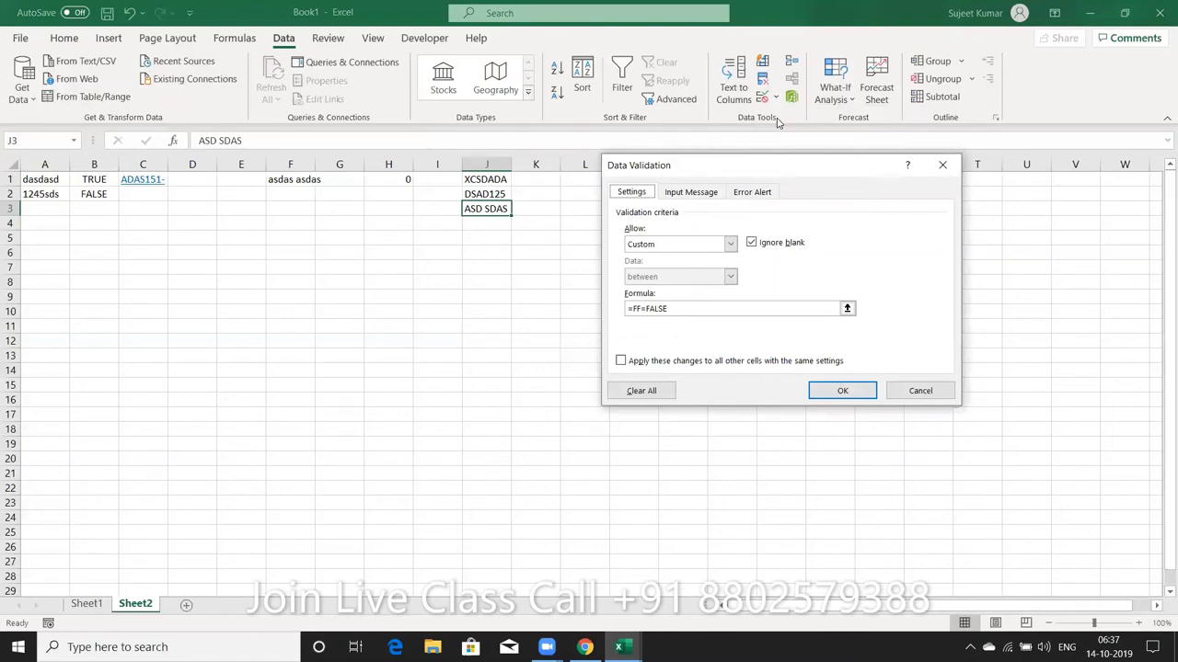
key("Return")
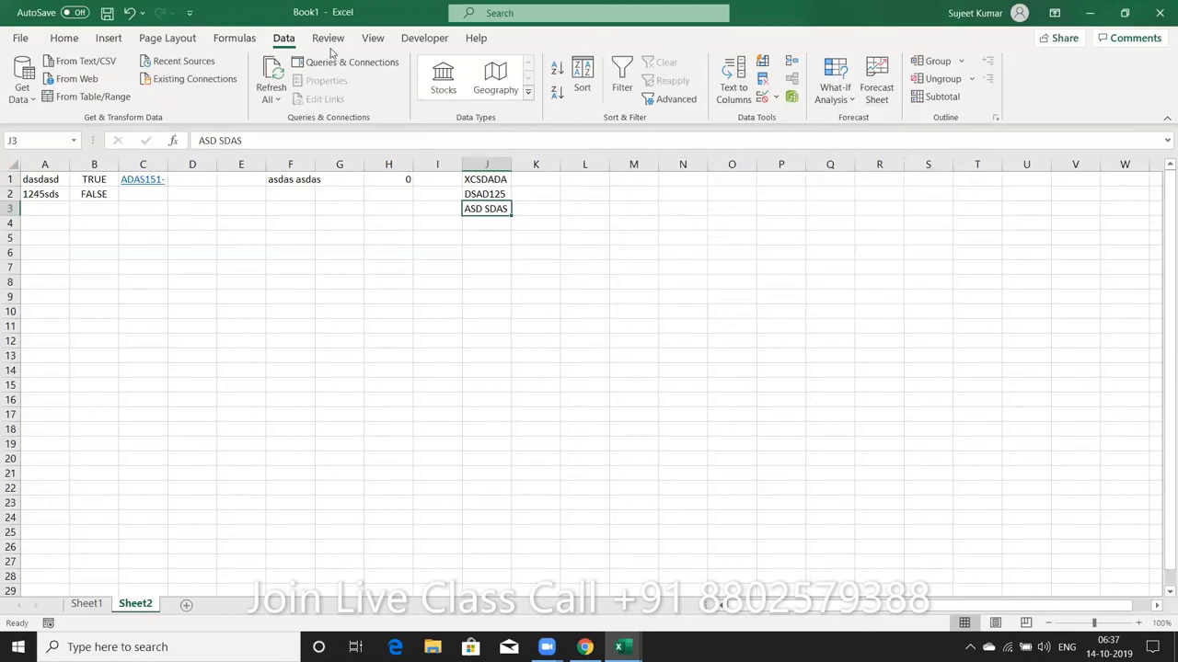
Review name FF in Name Manager, which refers to =FSC(Sheet2!J3), then close it.
left_click(236, 40)
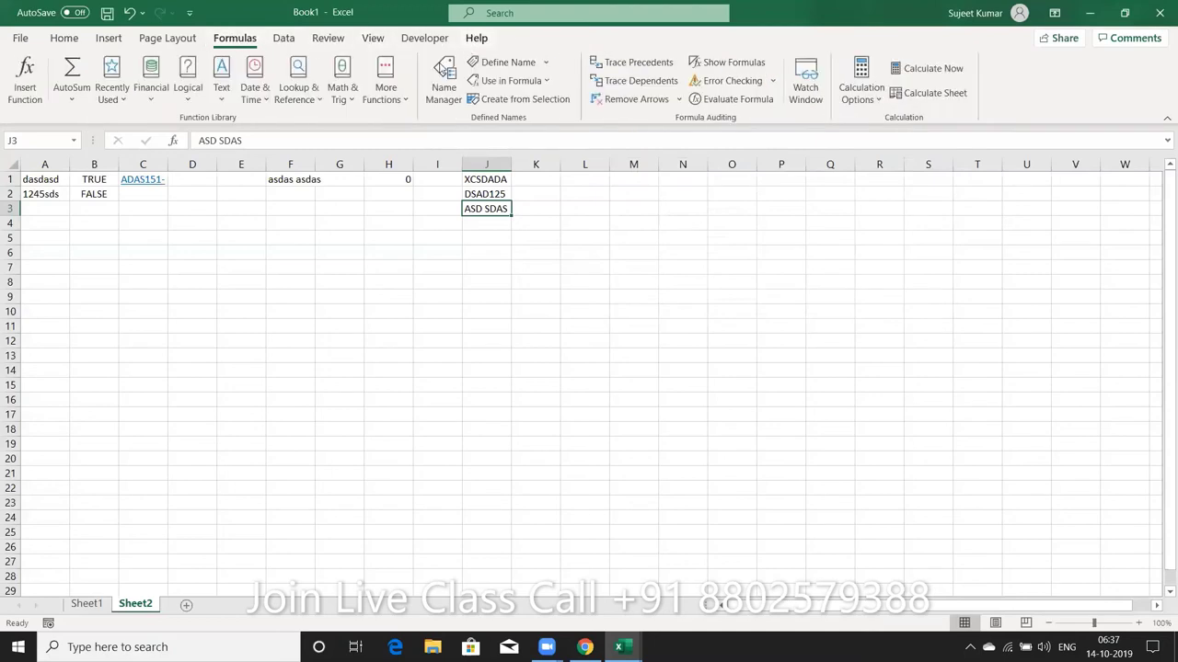
left_click(444, 75)
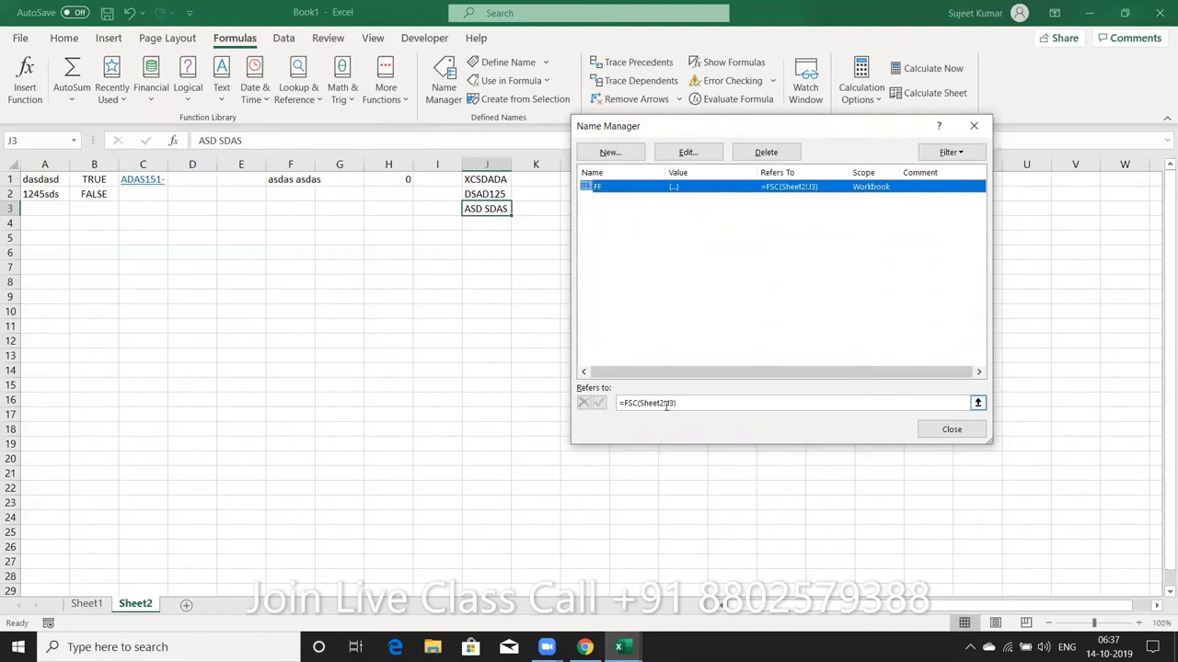
left_click(667, 405)
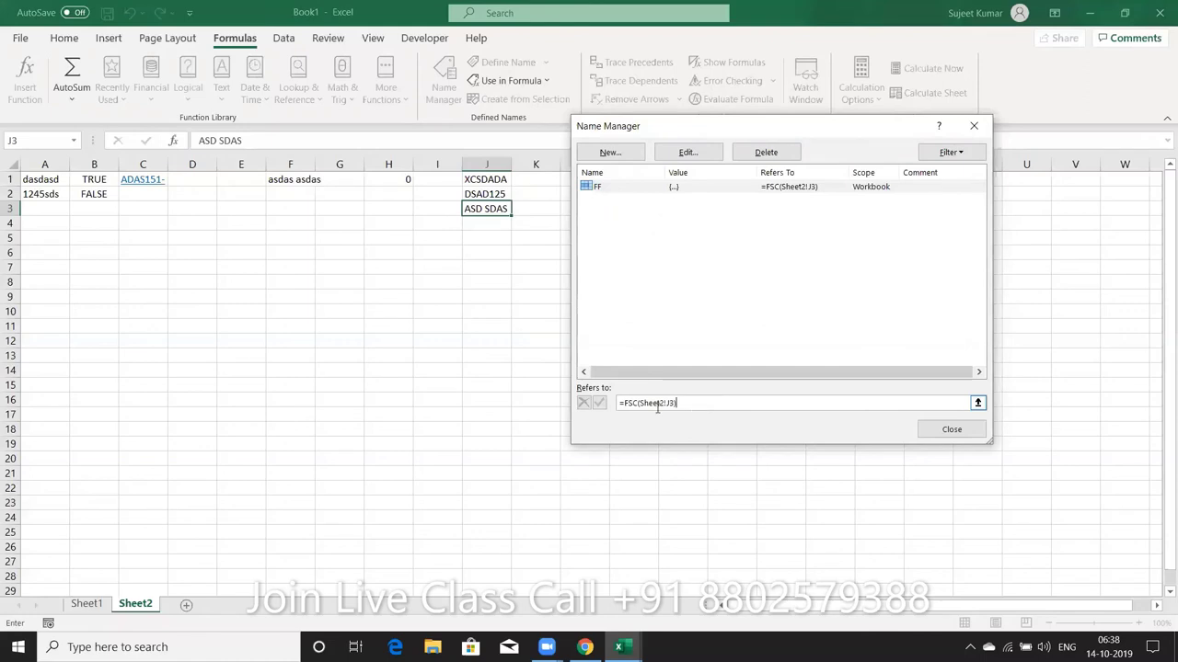
double_click(650, 403)
left_click(657, 406)
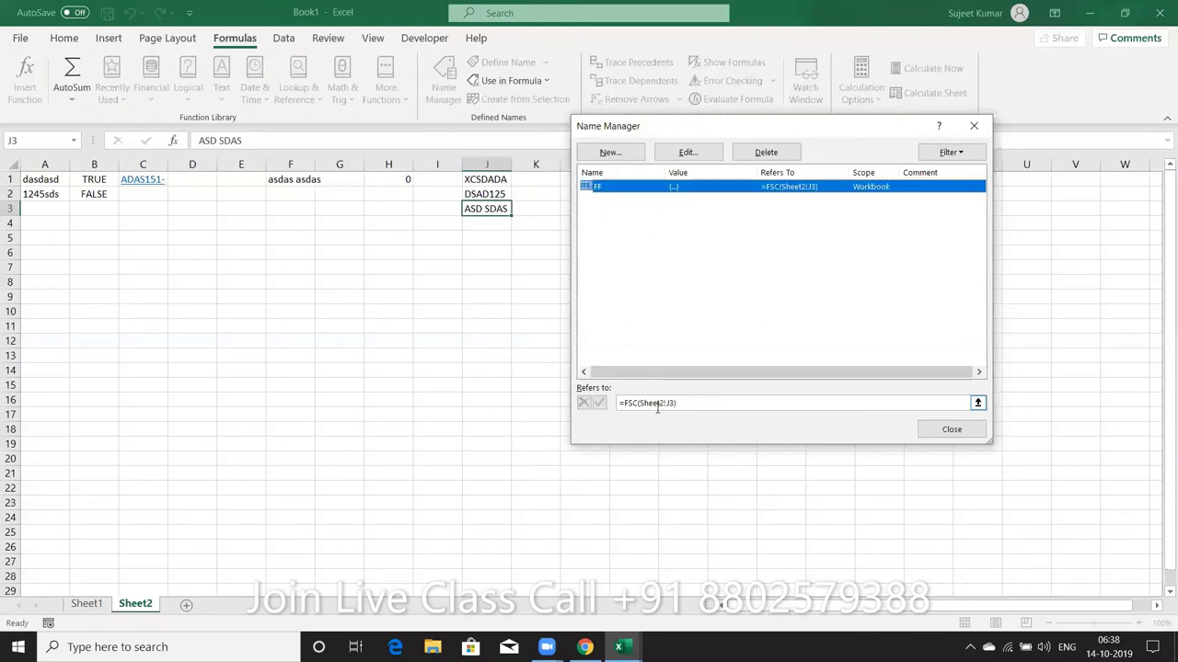
key("Escape")
Enter the helper formula =FSC(J1) in cell K1.
left_click(529, 181)
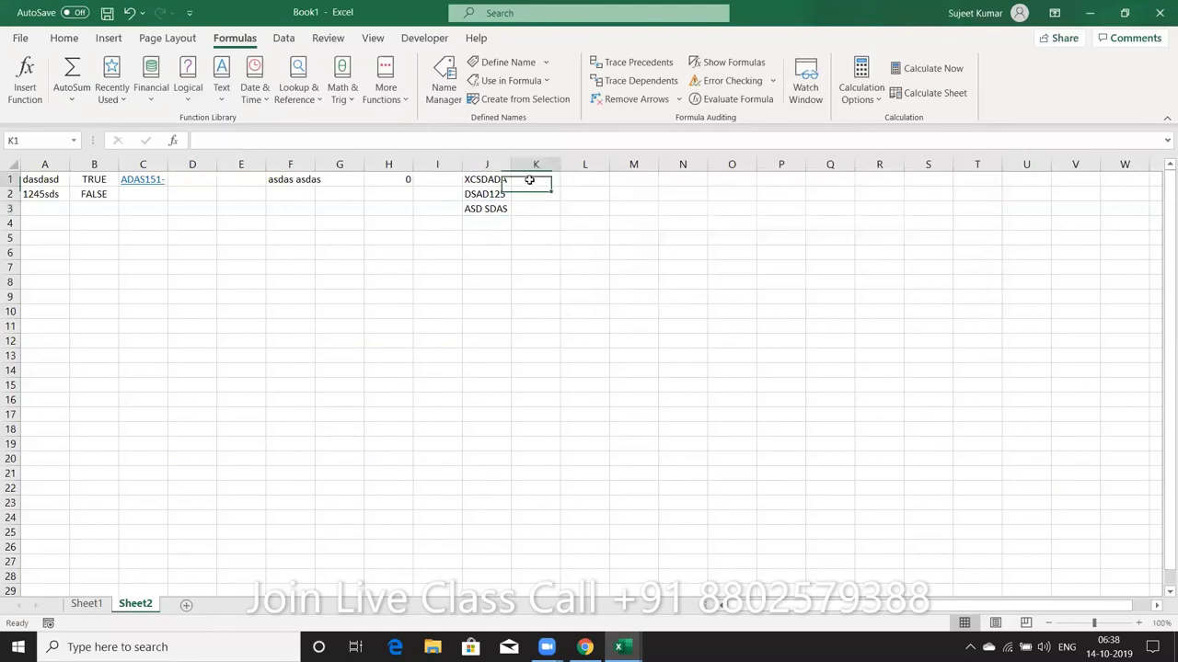
key("Left")
key("shift+Down")
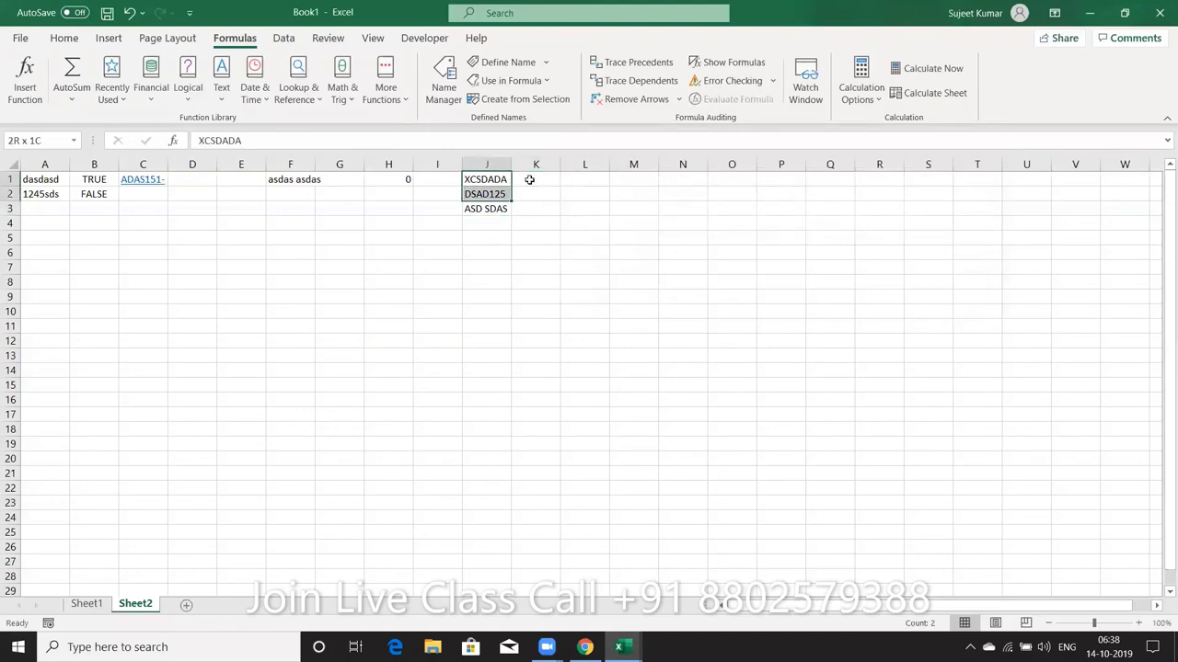
key("shift+Down")
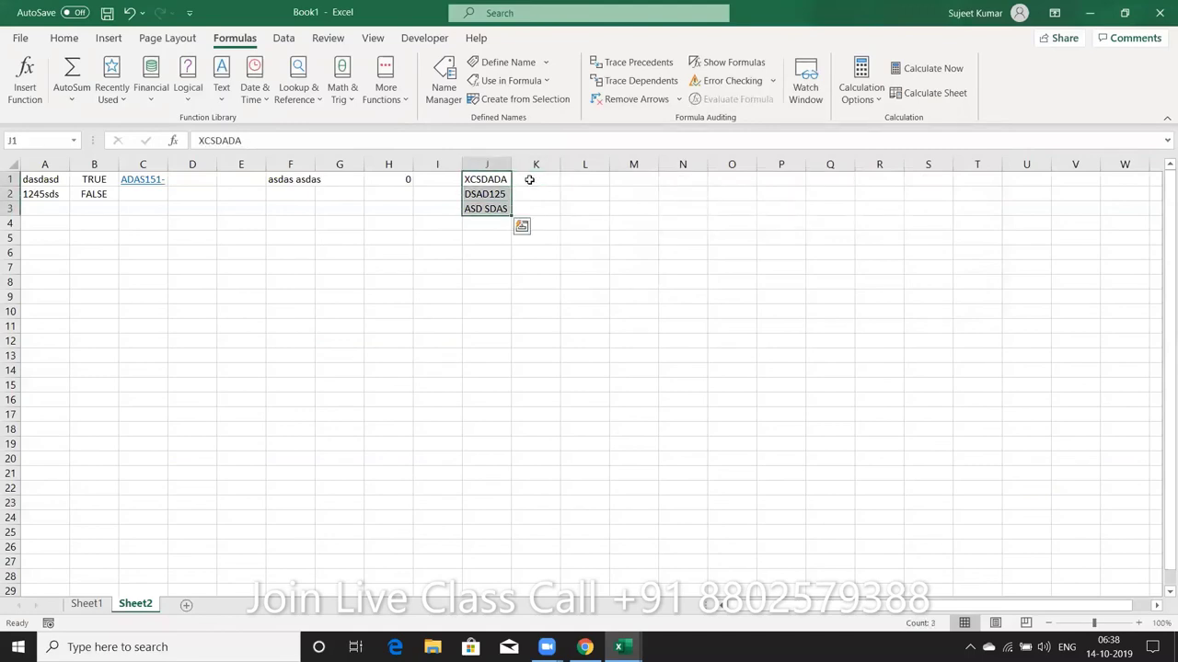
left_click(529, 181)
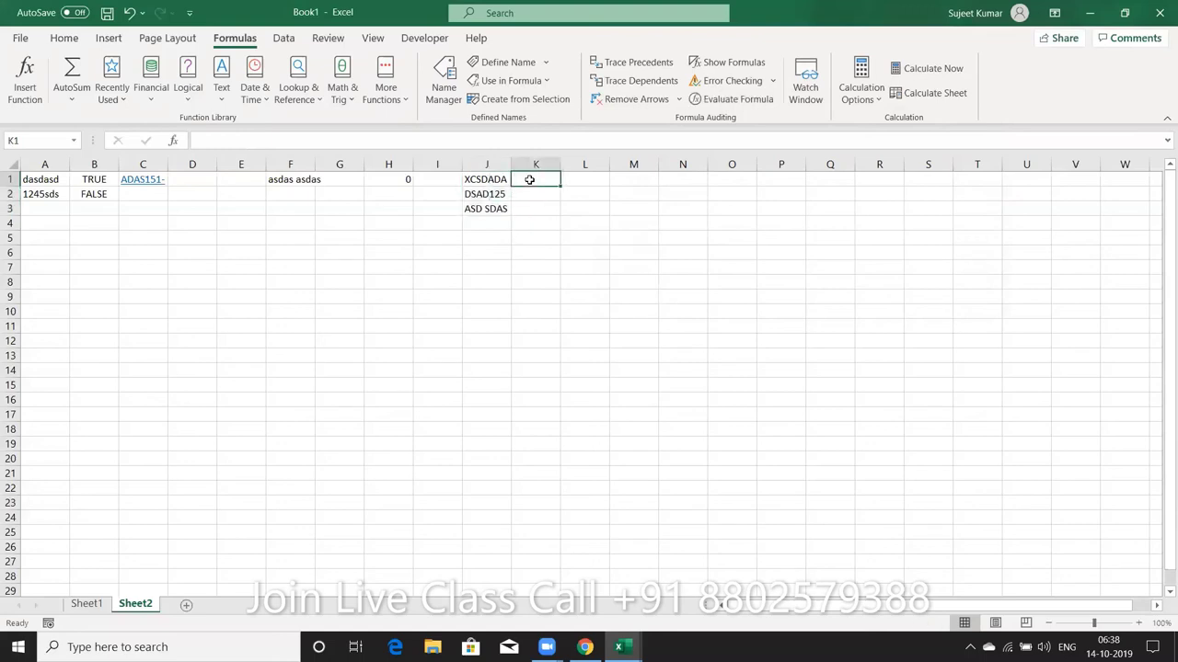
type("=FD")
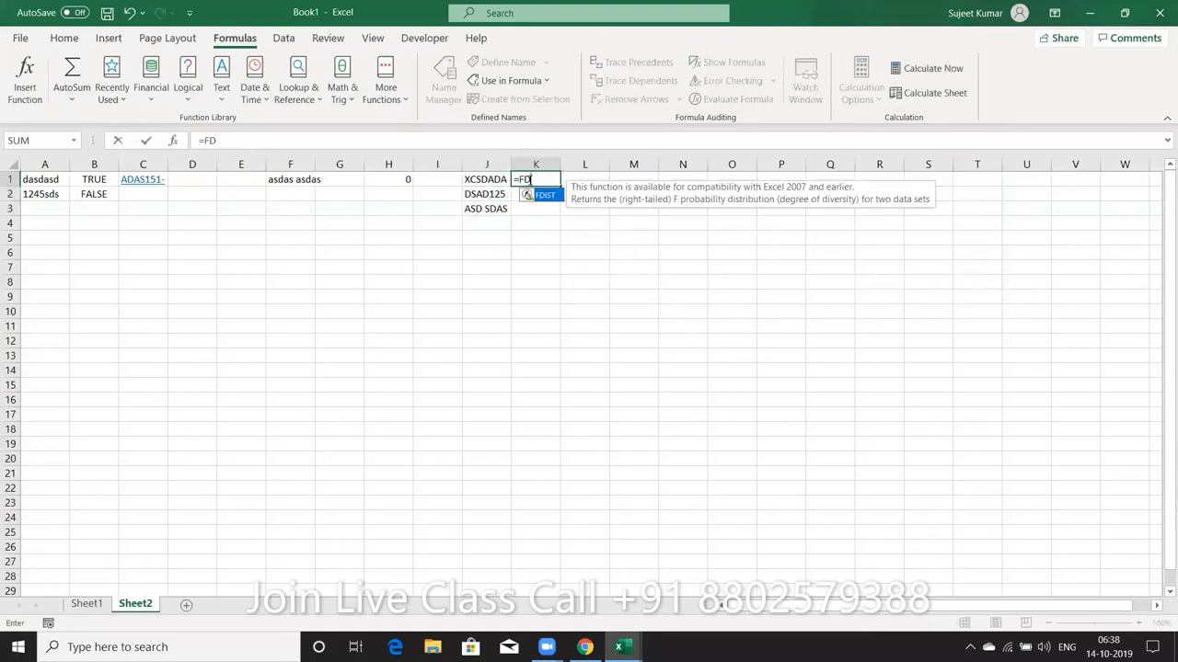
key("BackSpace")
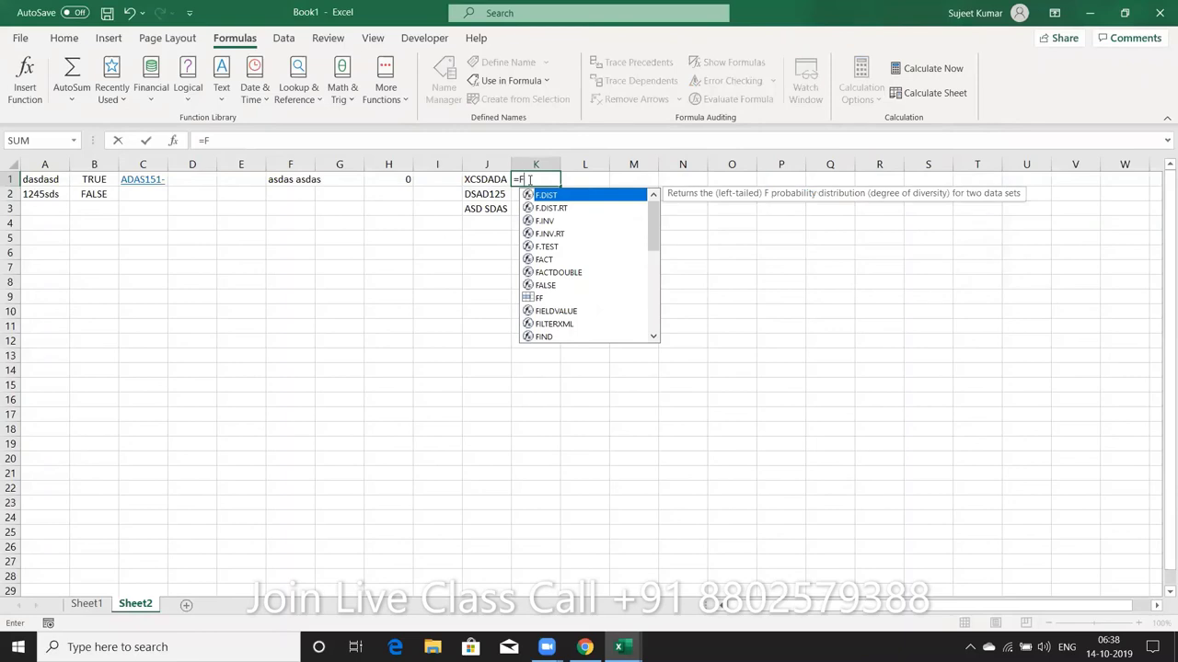
type("SC(")
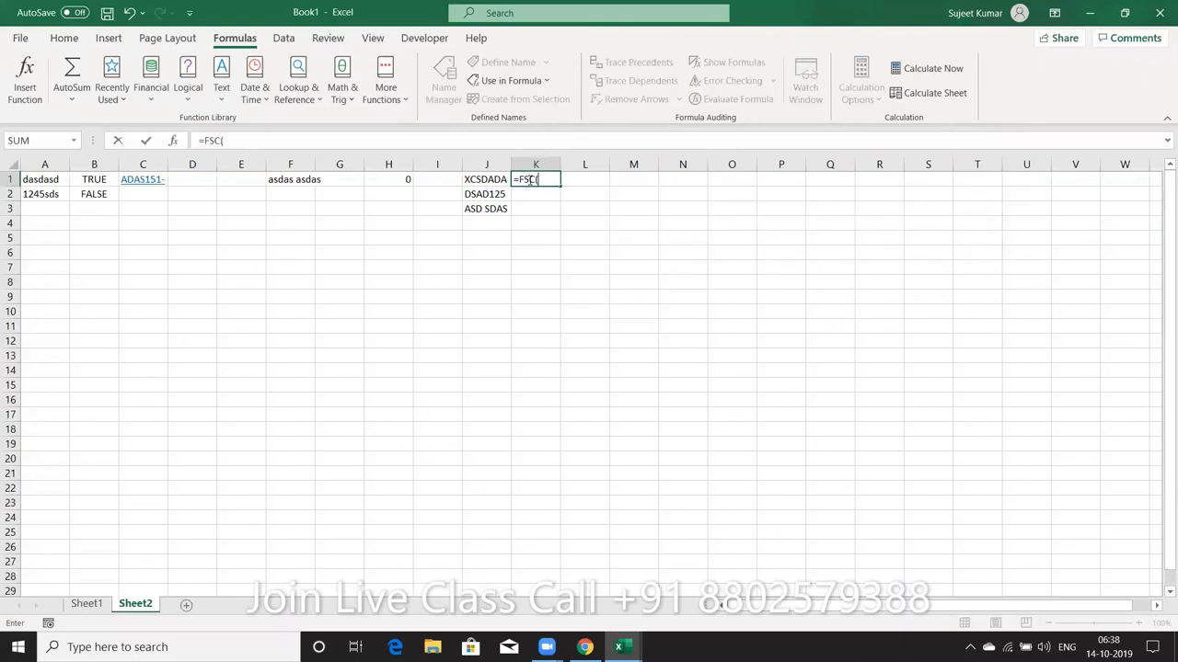
key("Left")
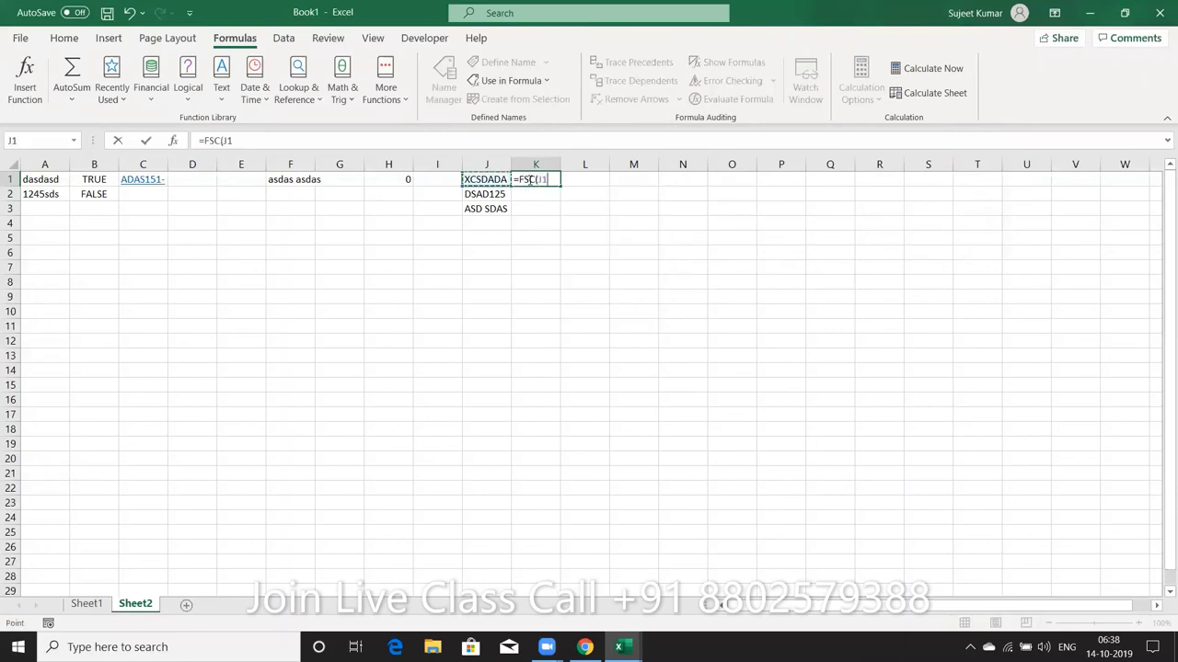
key("Return")
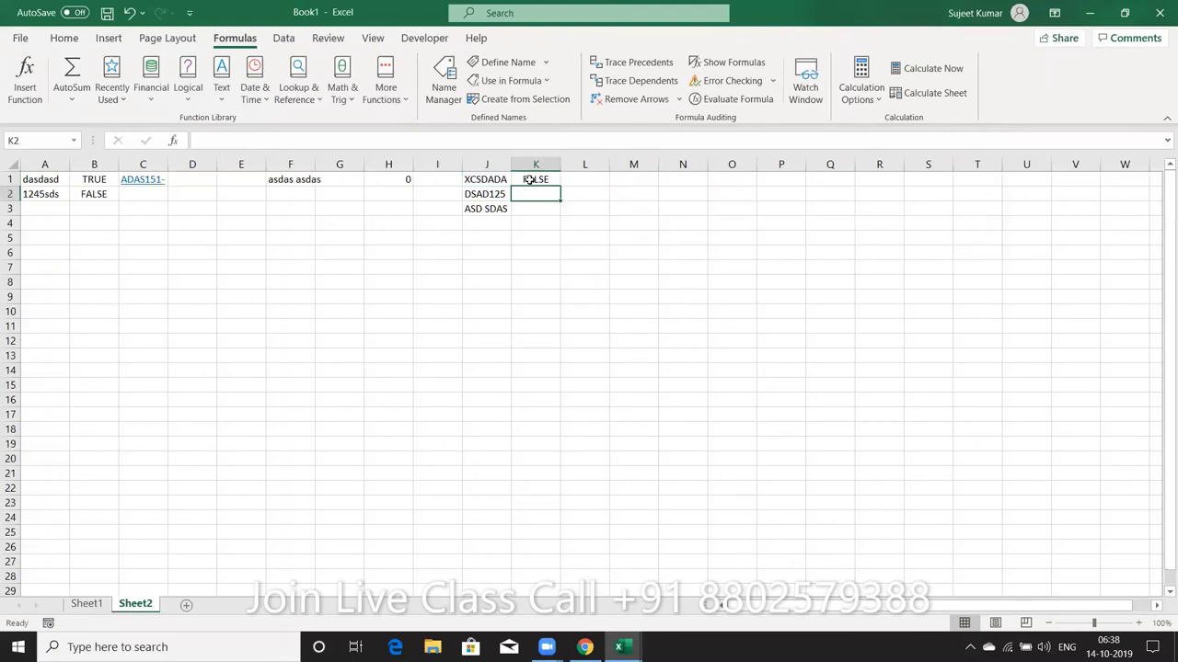
Fill =FSC(J1) down K1:K28 with Ctrl+D, then select J1.
left_click(530, 180)
key("shift+Down")
key("shift+Down")
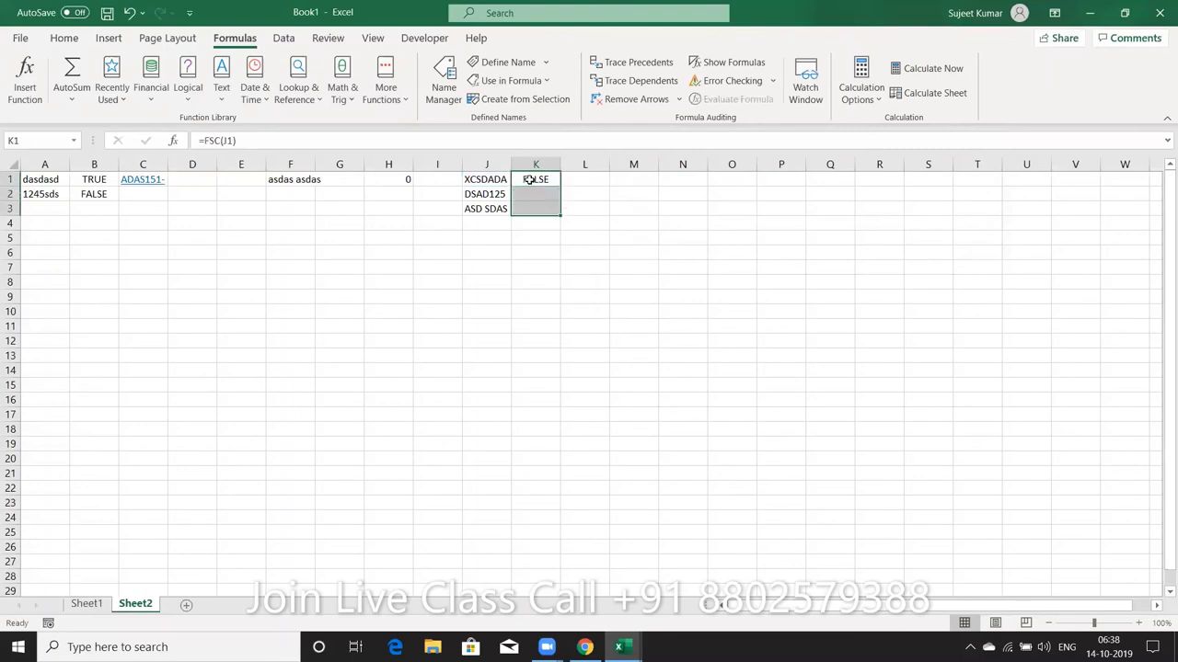
key("Down")
left_click(530, 179)
key("shift+Down")
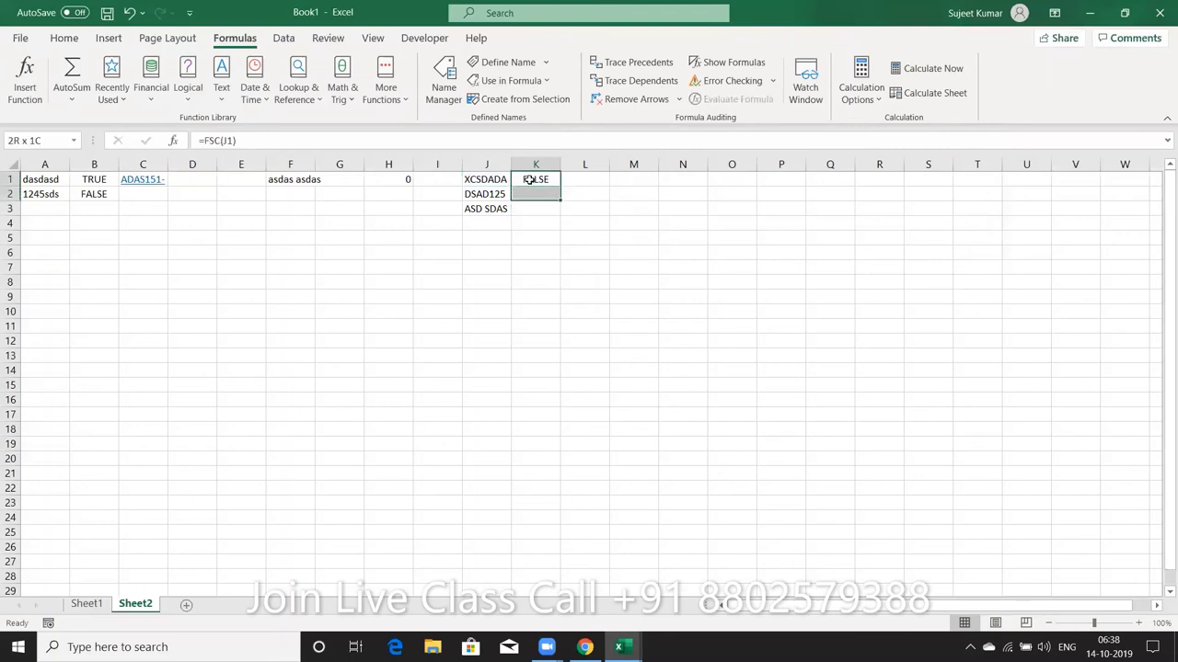
key("shift+Down")
key("shift+Down")
key("shift+Down")
key("shift+Down")
key("shift+Down")
key("shift+Down")
key("shift+Down")
key("shift+Down")
key("ctrl+d")
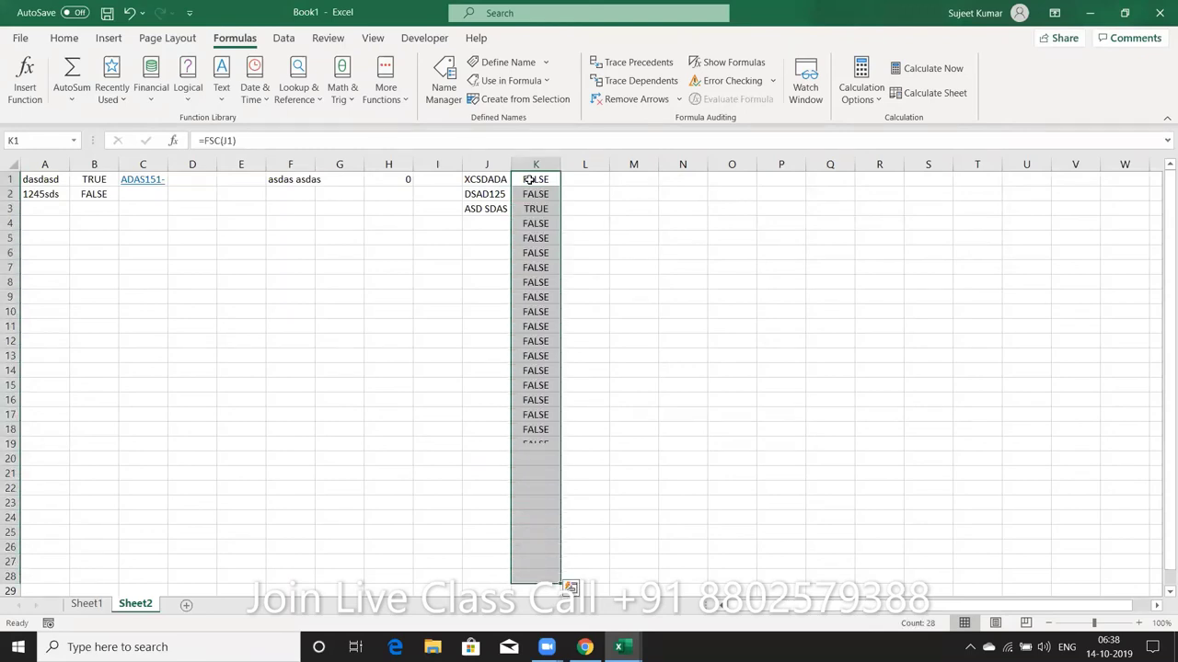
left_click(530, 179)
key("Left")
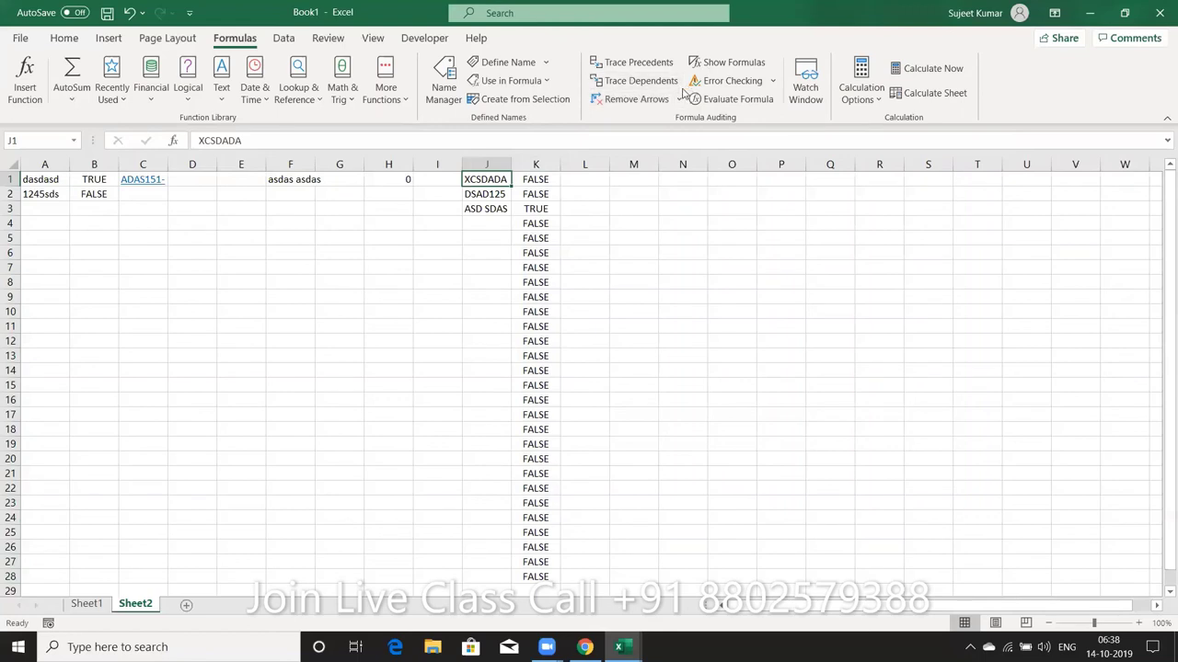
Change J1's custom validation formula from =FF=FALSE to =K1=FALSE.
left_click(280, 40)
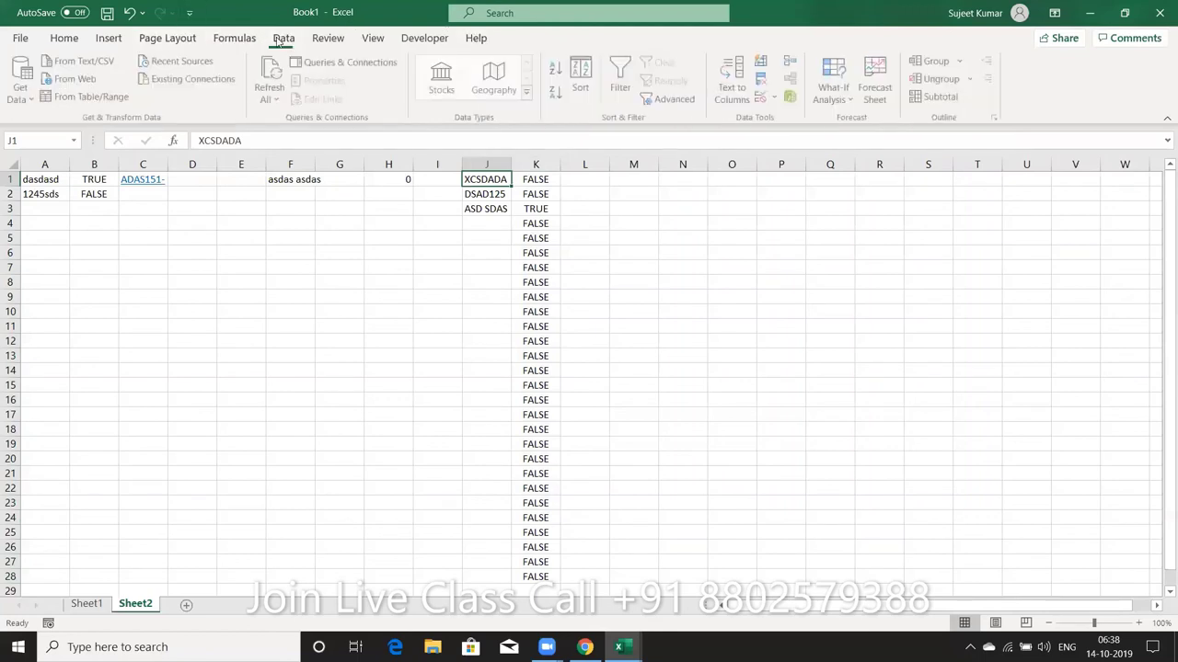
left_click(762, 97)
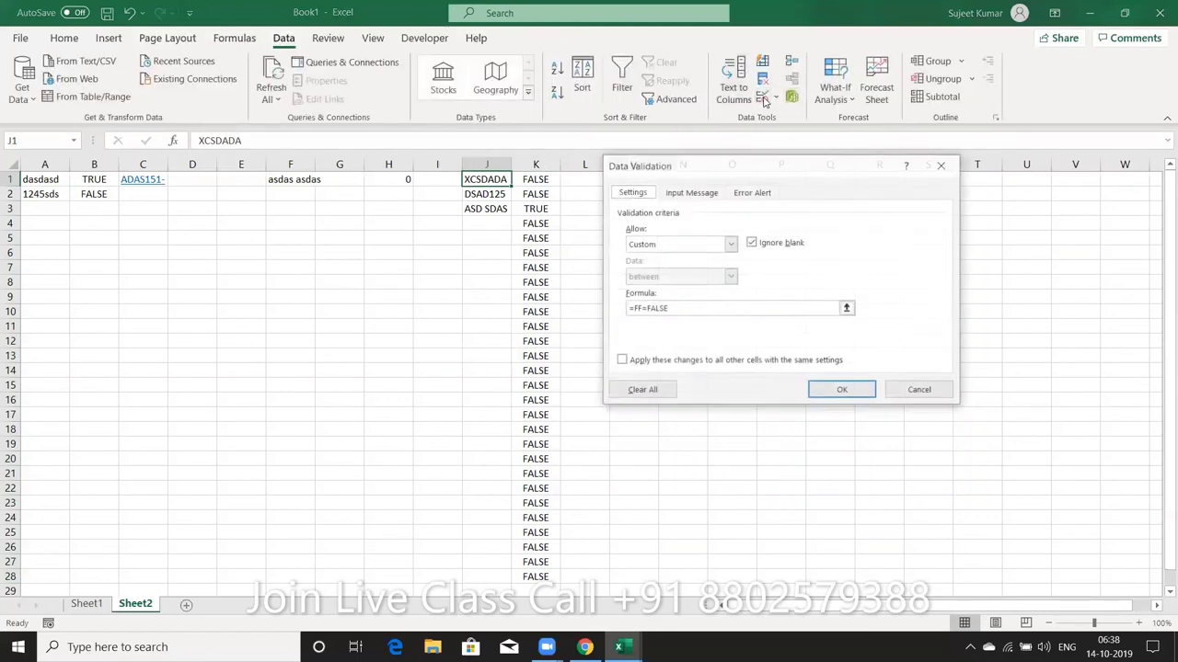
left_click(678, 308)
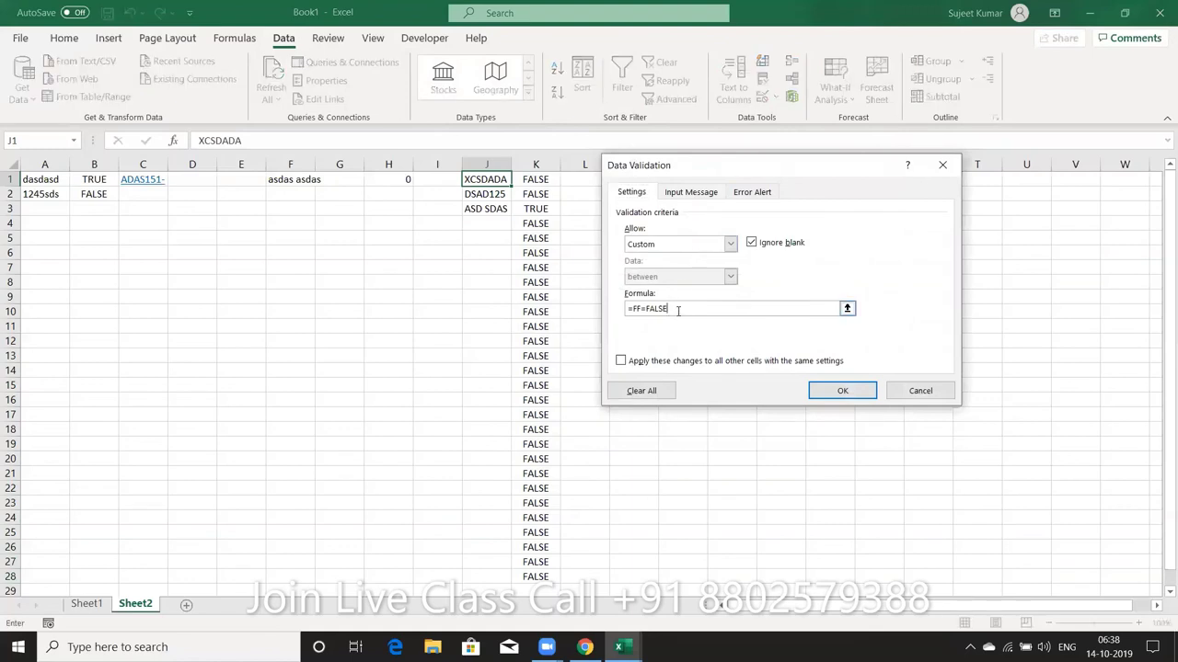
key("BackSpace")
key("BackSpace")
key("BackSpace")
key("BackSpace")
key("BackSpace")
key("BackSpace")
key("BackSpace")
key("BackSpace")
left_click(537, 178)
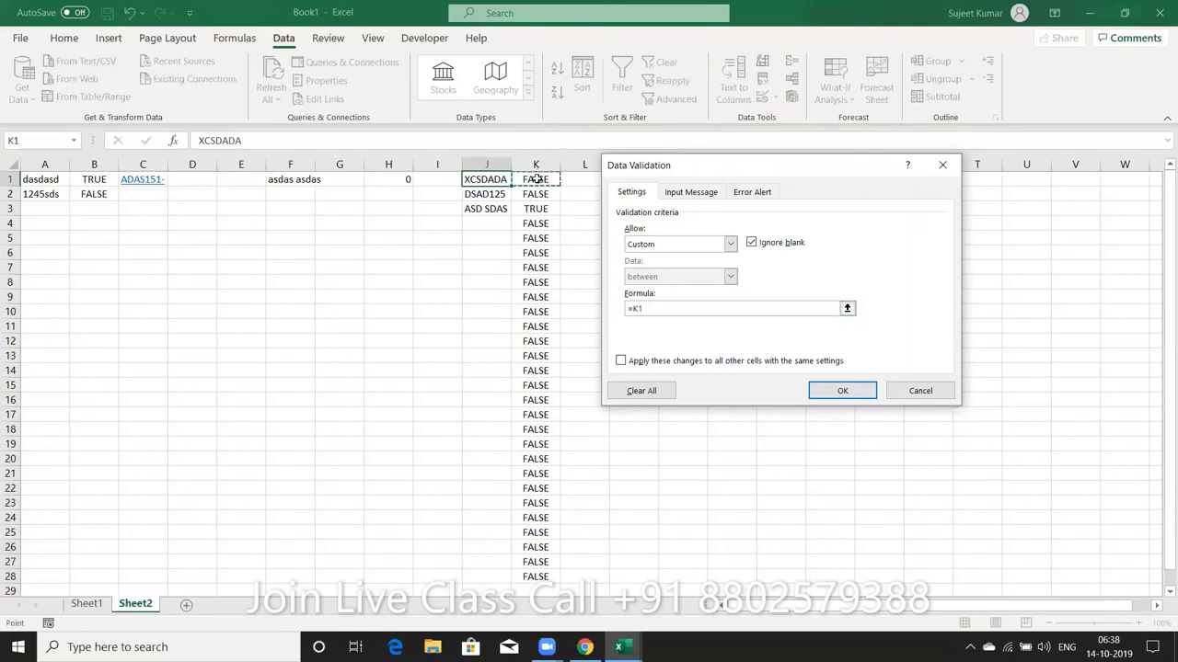
type("=F")
type("ALSE")
left_click(813, 392)
Copy cell J1 and select the range J2:J27.
key("ctrl+c")
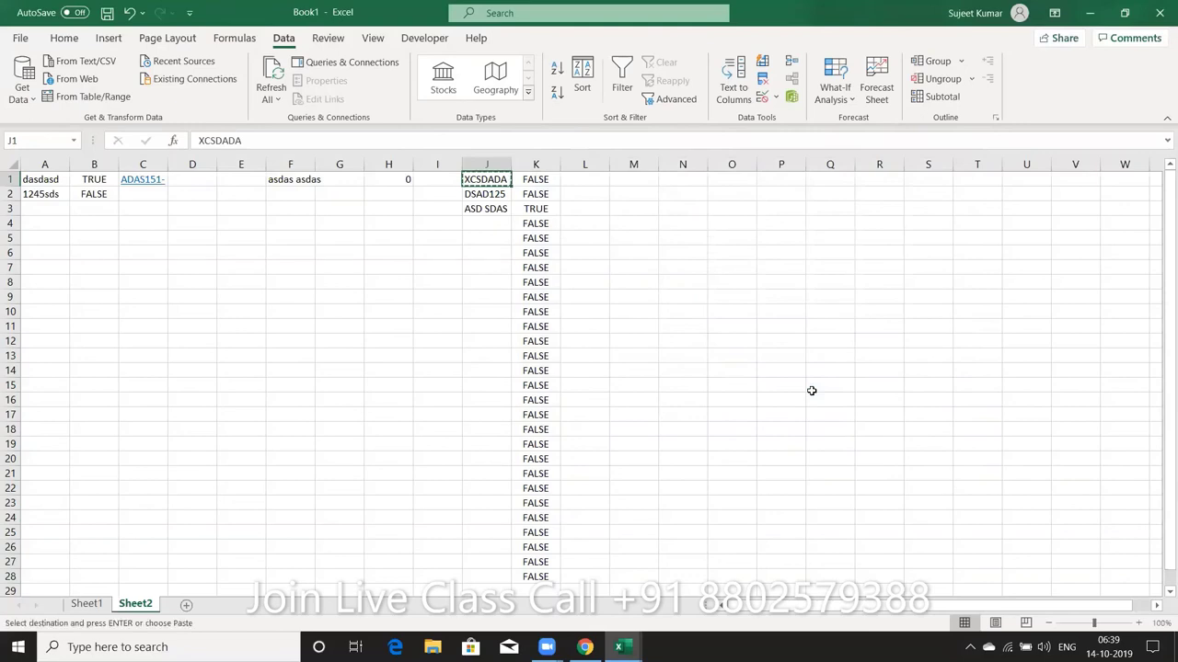
key("Down")
key("shift+Down")
key("shift+Down")
key("shift+Down")
key("shift+Down")
key("shift+Down")
key("shift+Down")
key("shift+Down")
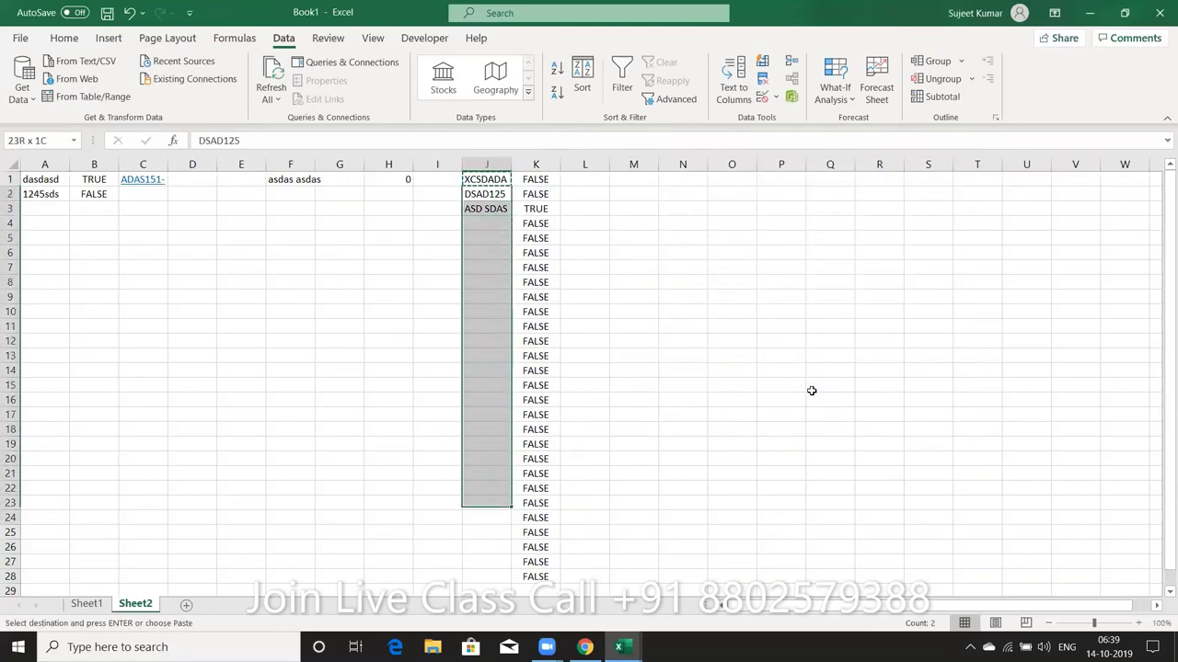
key("shift+Down")
key("shift+Down")
key("shift+Down")
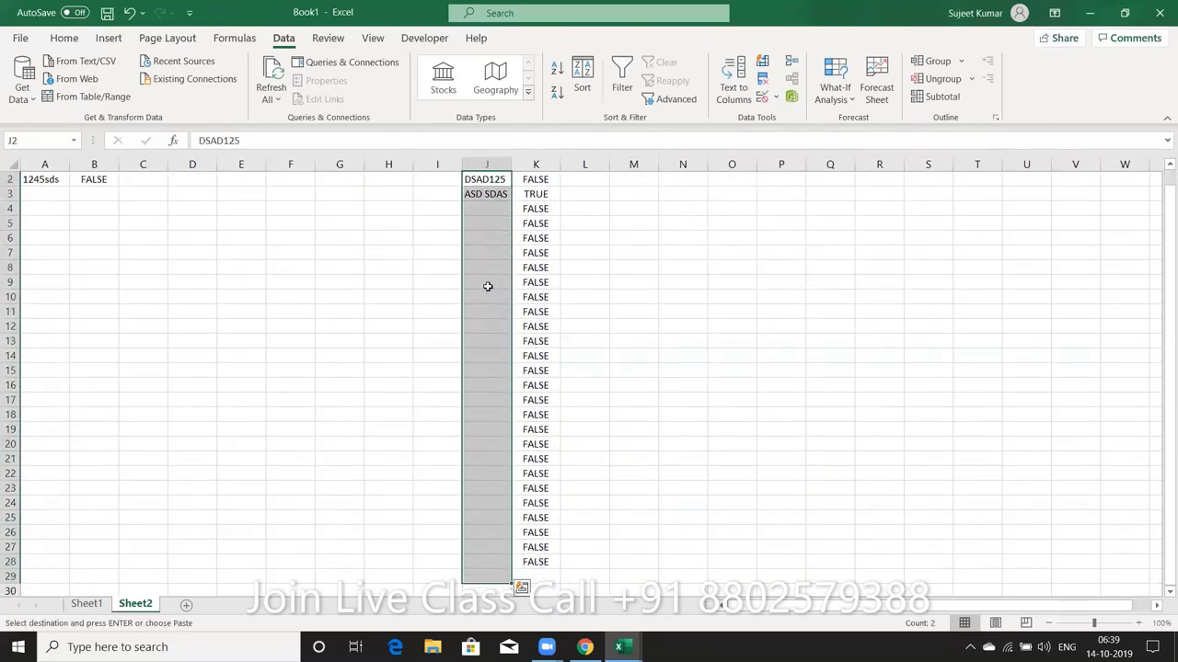
left_click(488, 286)
left_click(487, 194)
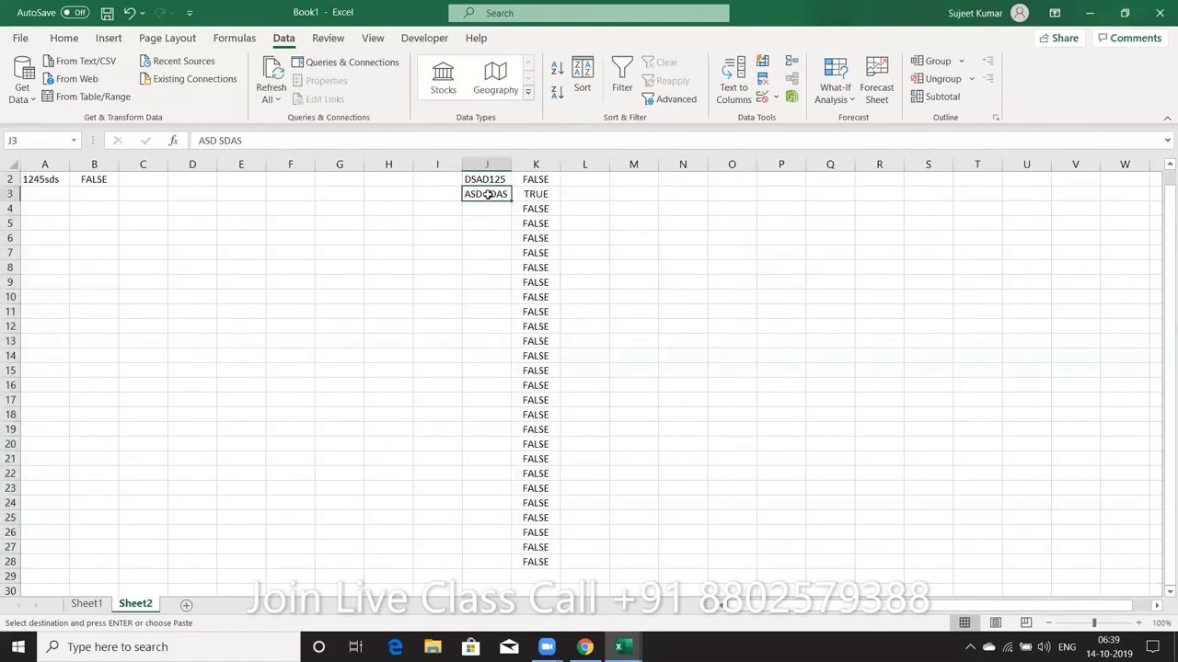
key("Up")
key("Up")
key("Down")
key("shift+Down")
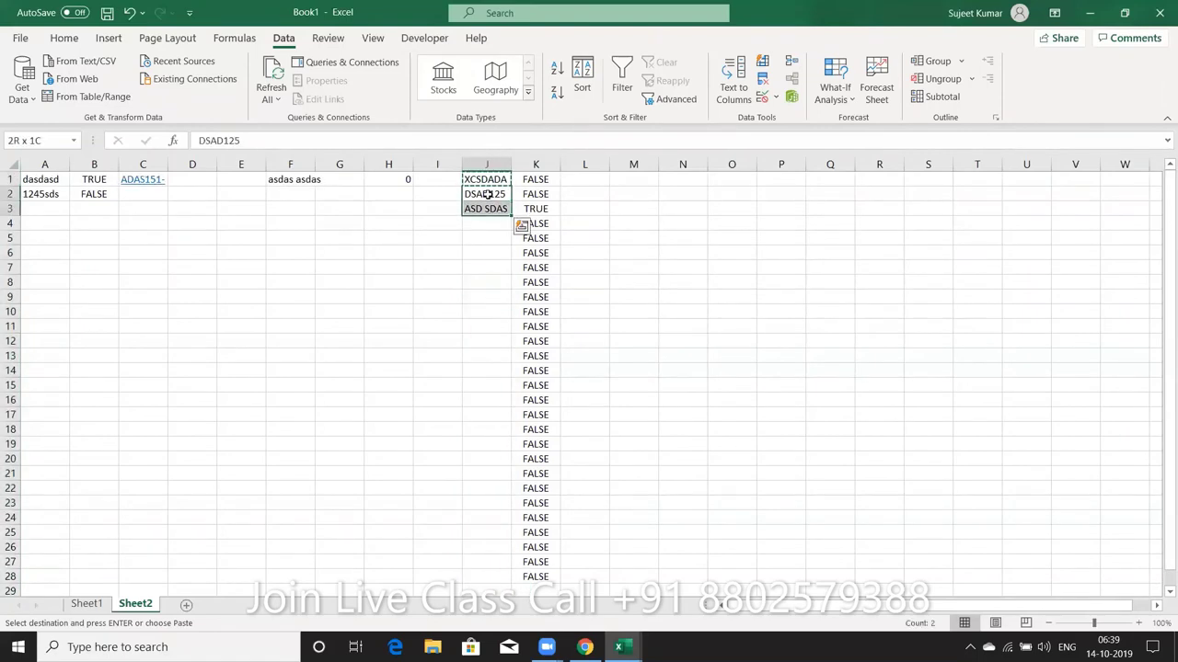
key("shift+Down")
key("shift+Down")
key("shift+Down")
key("shift+Down")
key("shift+Down")
key("shift+Down")
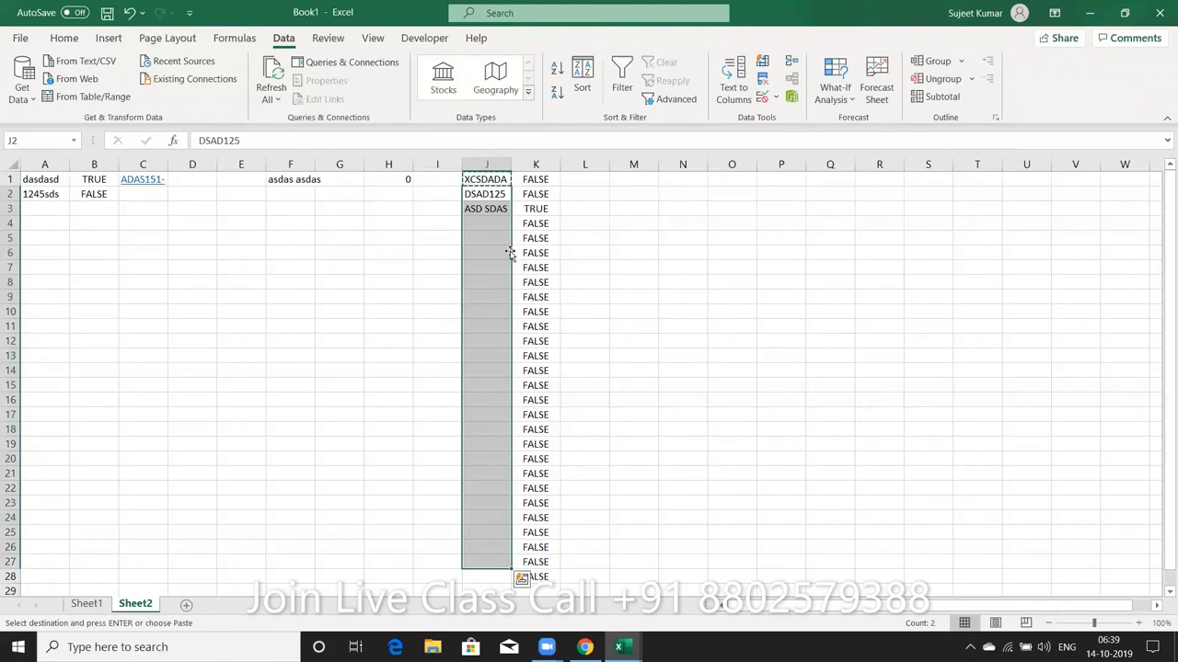
Paste only the validation rule into J2:J27 via Paste Special.
right_click(492, 254)
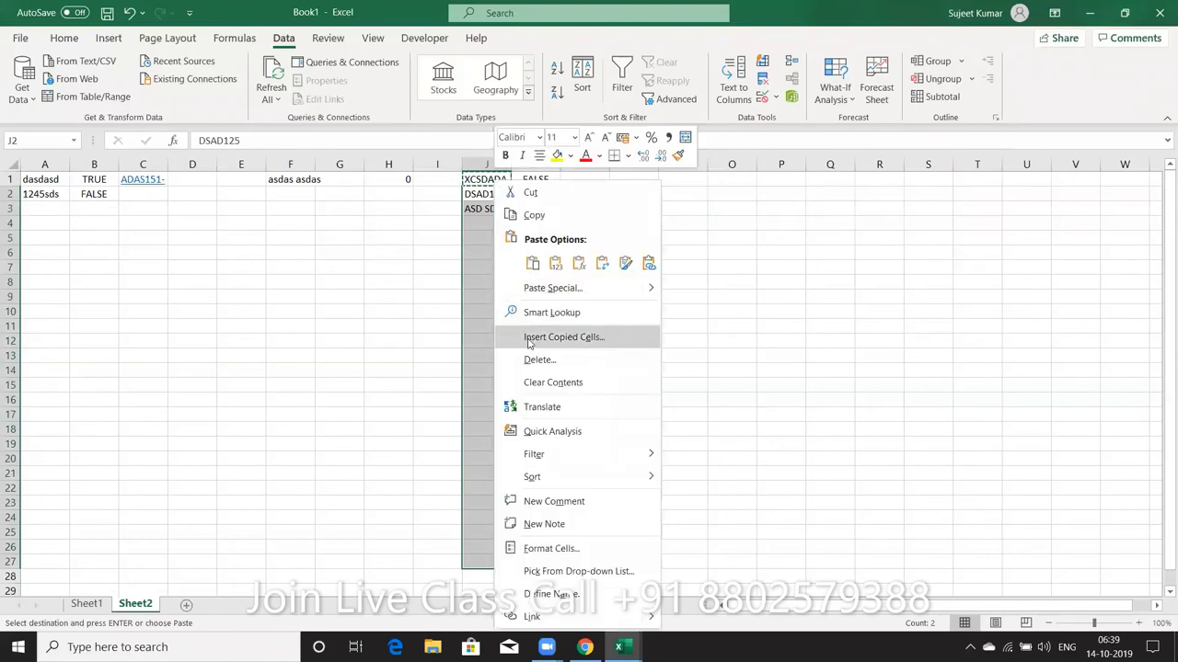
left_click(561, 288)
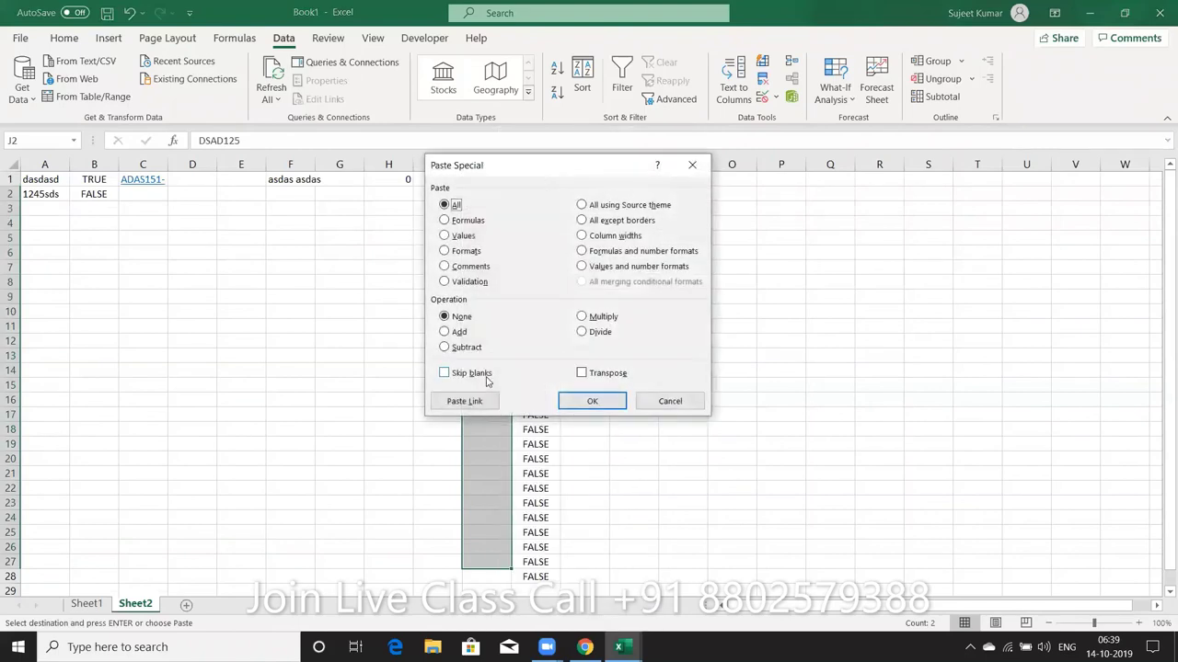
left_click(462, 282)
left_click(594, 402)
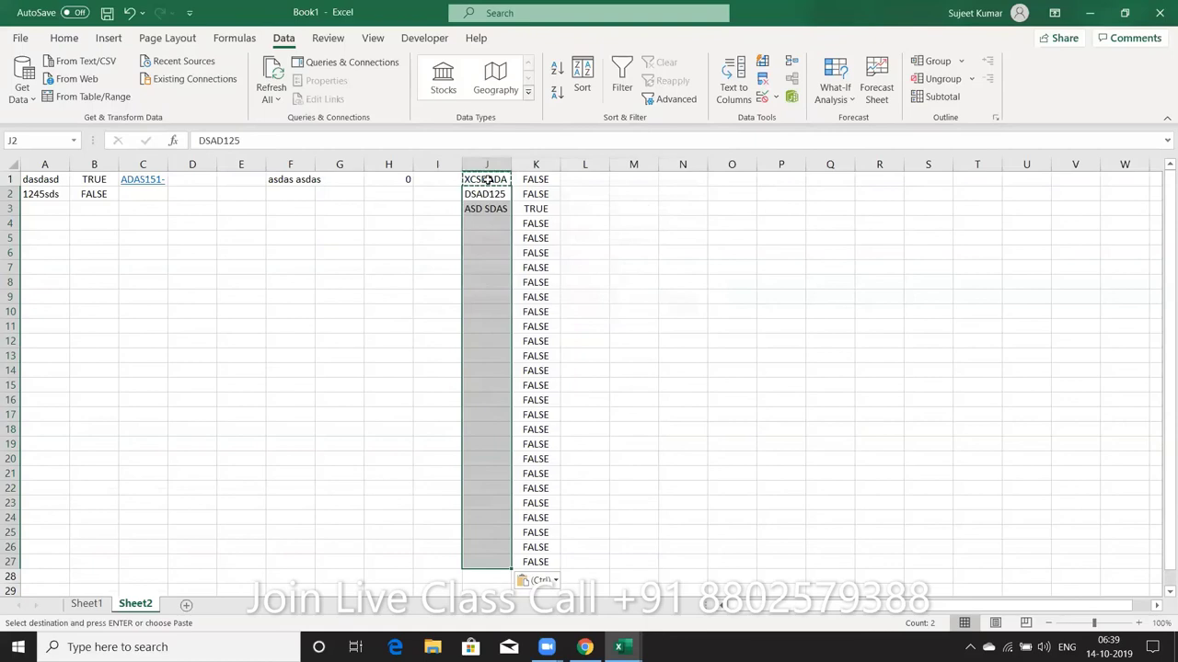
key("Escape")
Test J4: DA DA is rejected and cancelled, then FDSF is accepted.
left_click(481, 224)
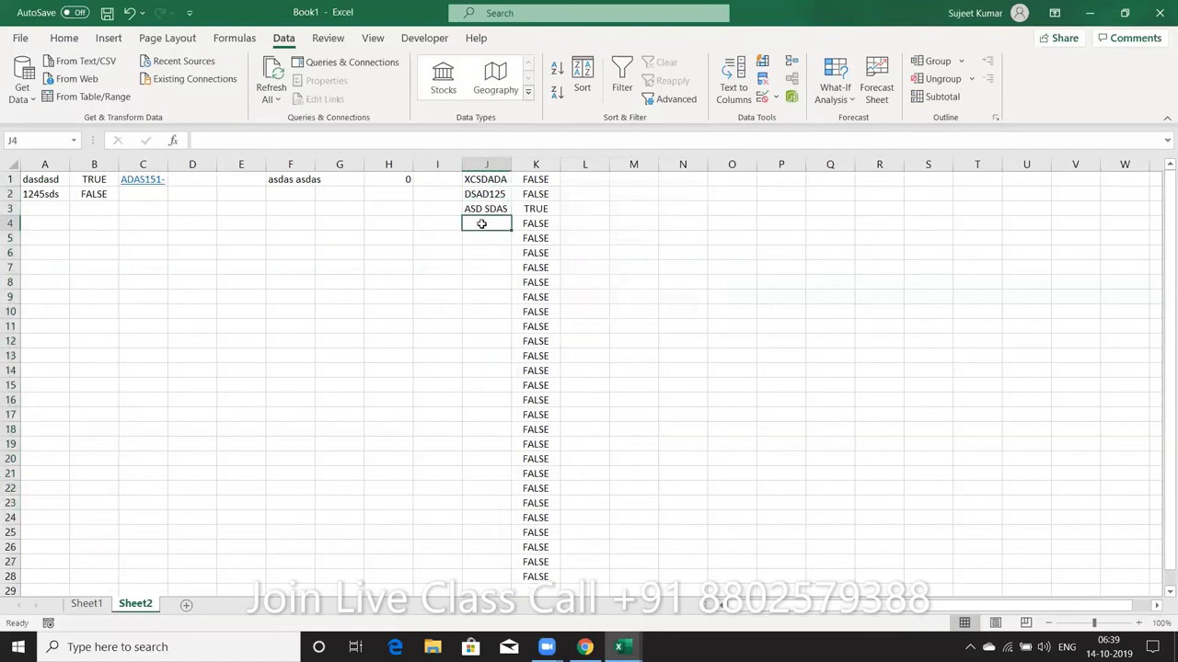
type("DA")
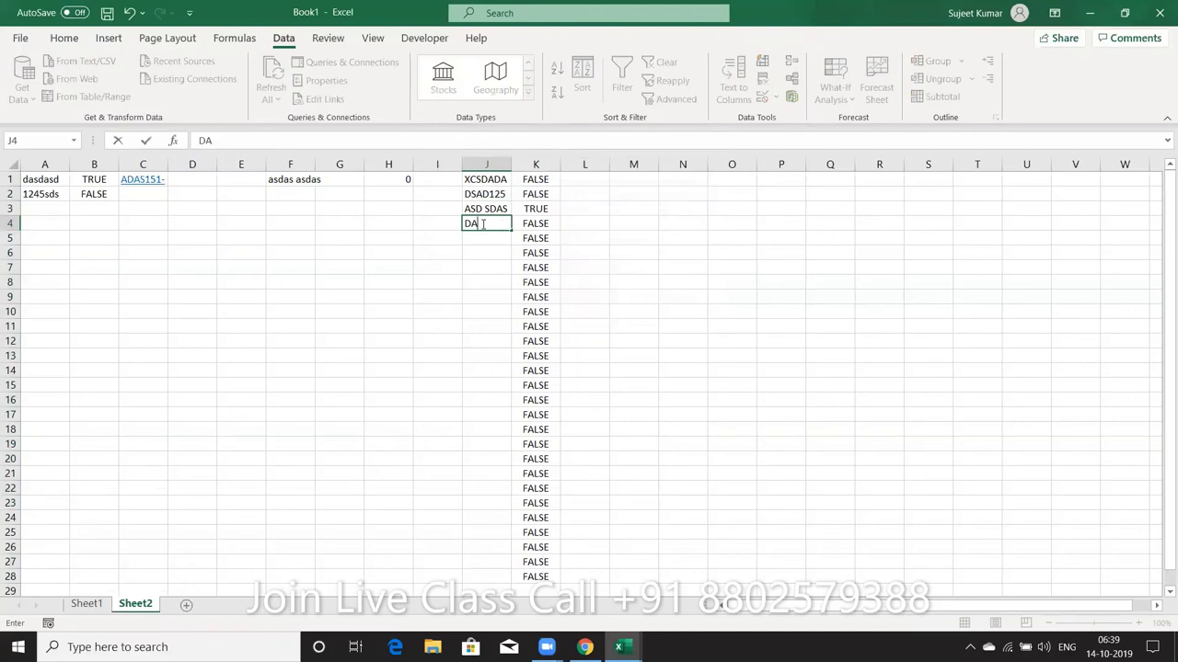
type(" D")
type("A")
key("Return")
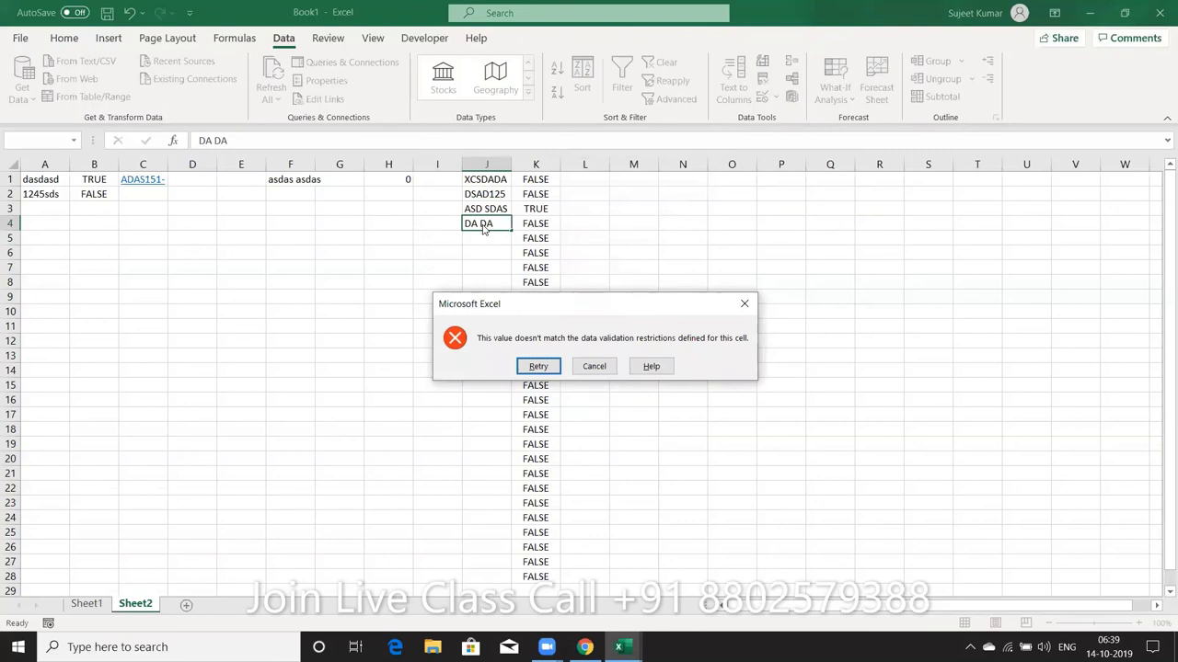
key("Escape")
type("FDSF")
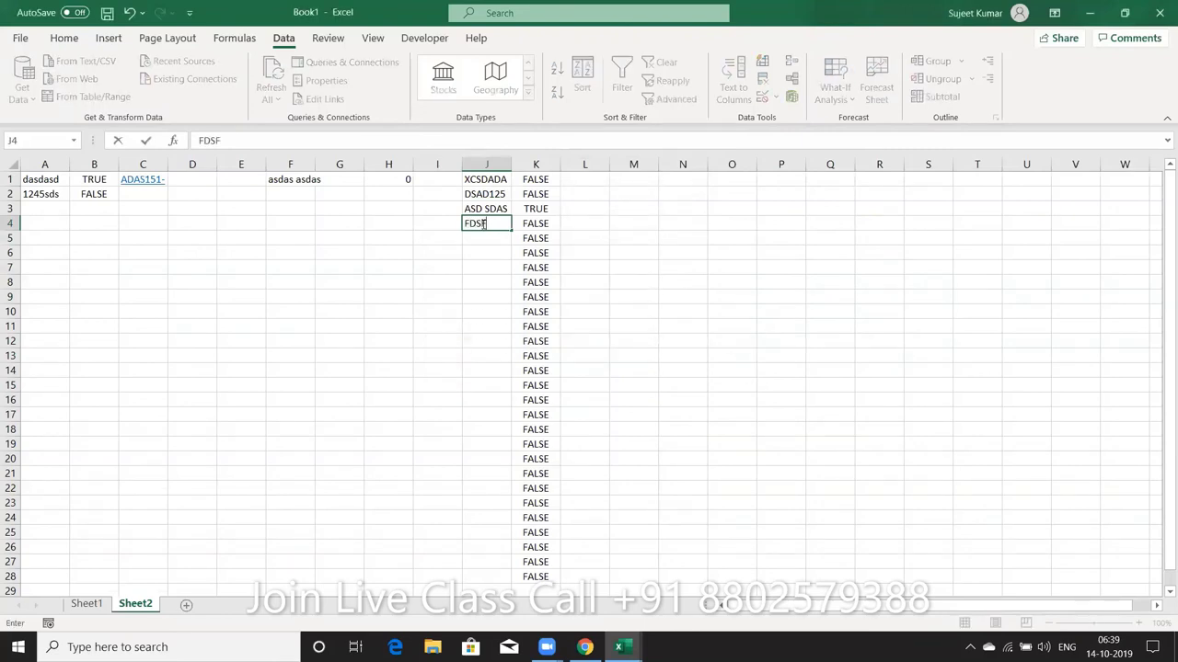
key("Return")
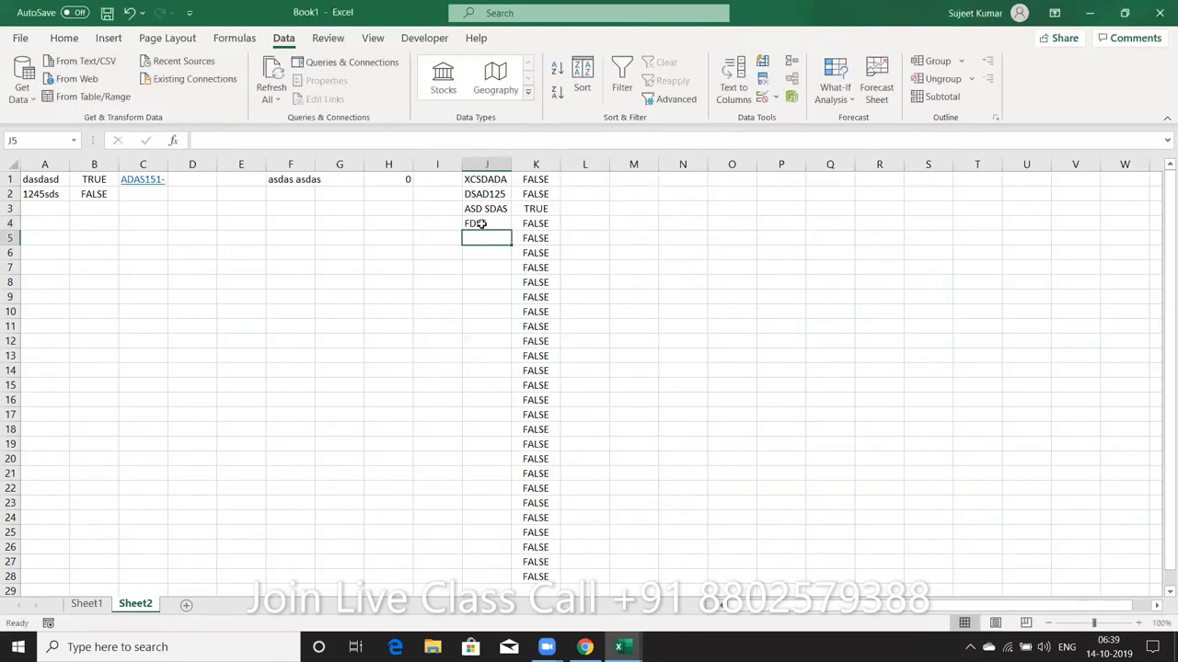
Try FDS@SDFSD in J5, cancel the rejection, then check column K and J3.
type("FDSF")
key("BackSpace")
type("@")
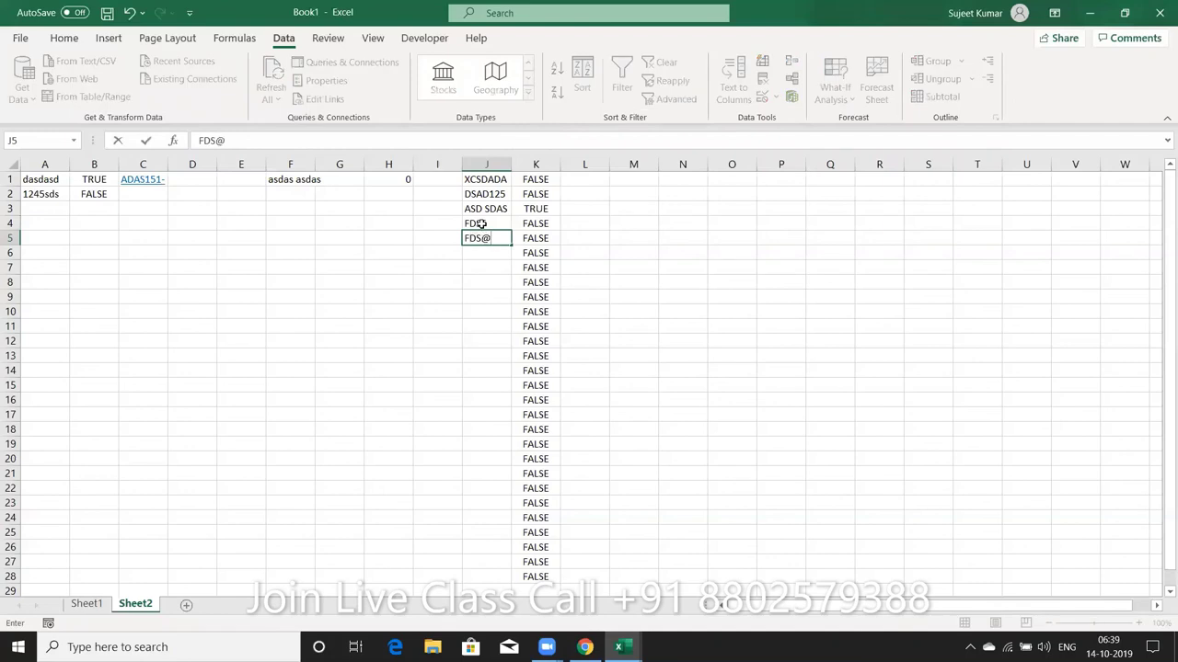
type("SDFSD")
key("Return")
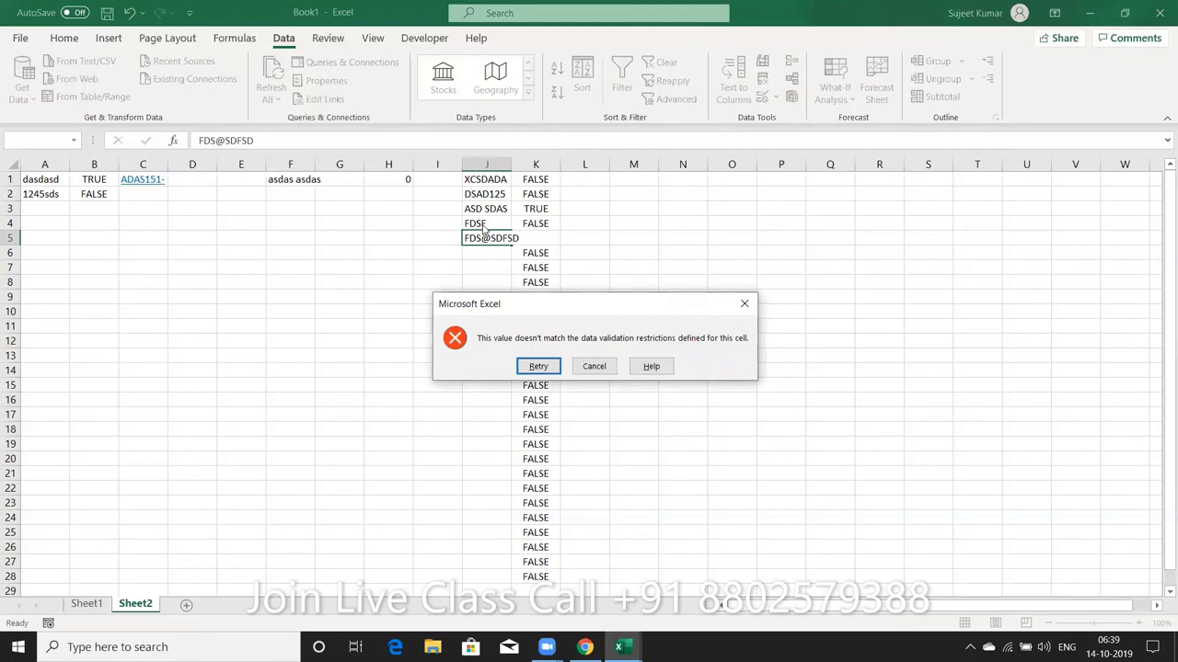
key("Escape")
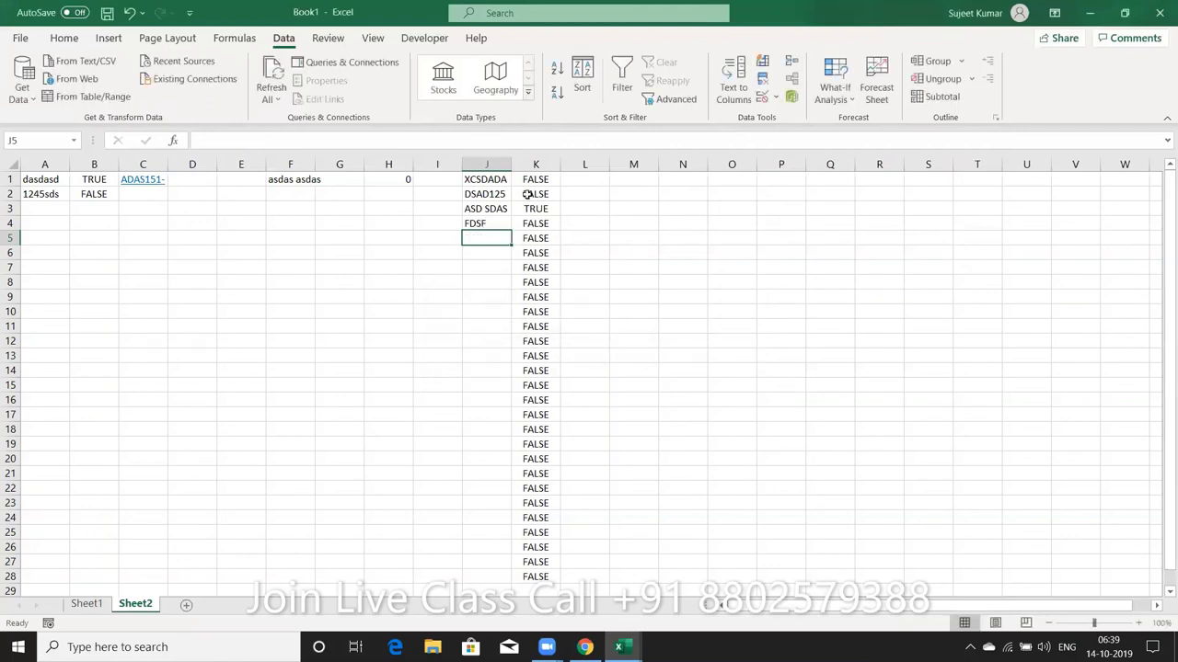
left_click(537, 164)
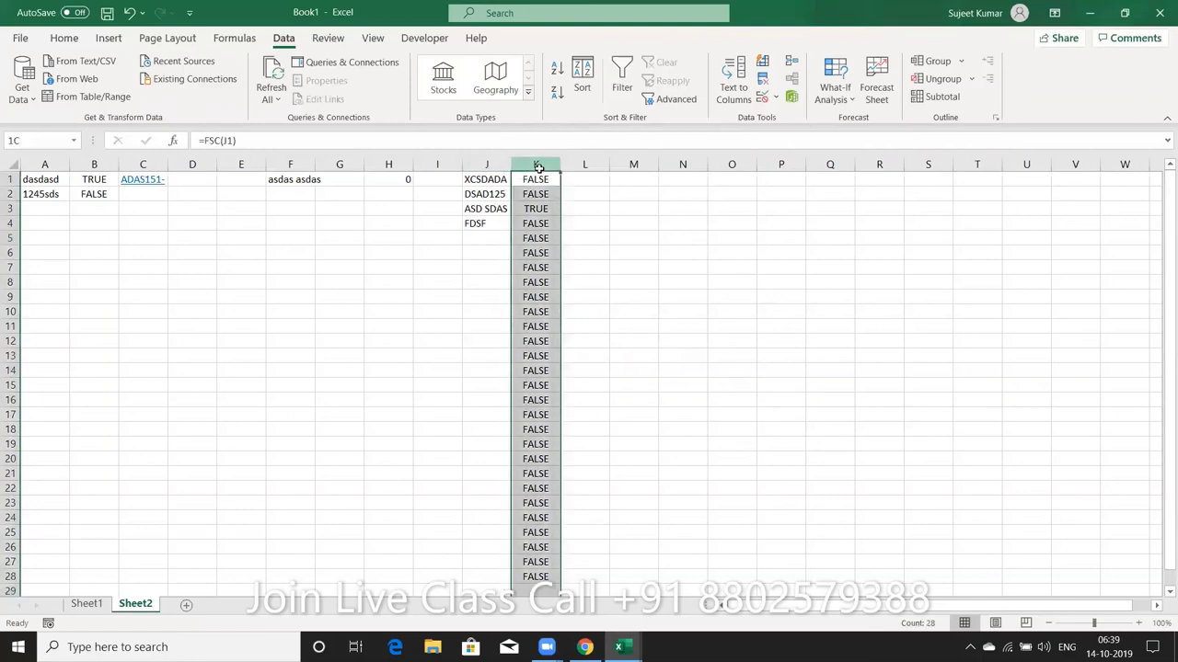
left_click(471, 207)
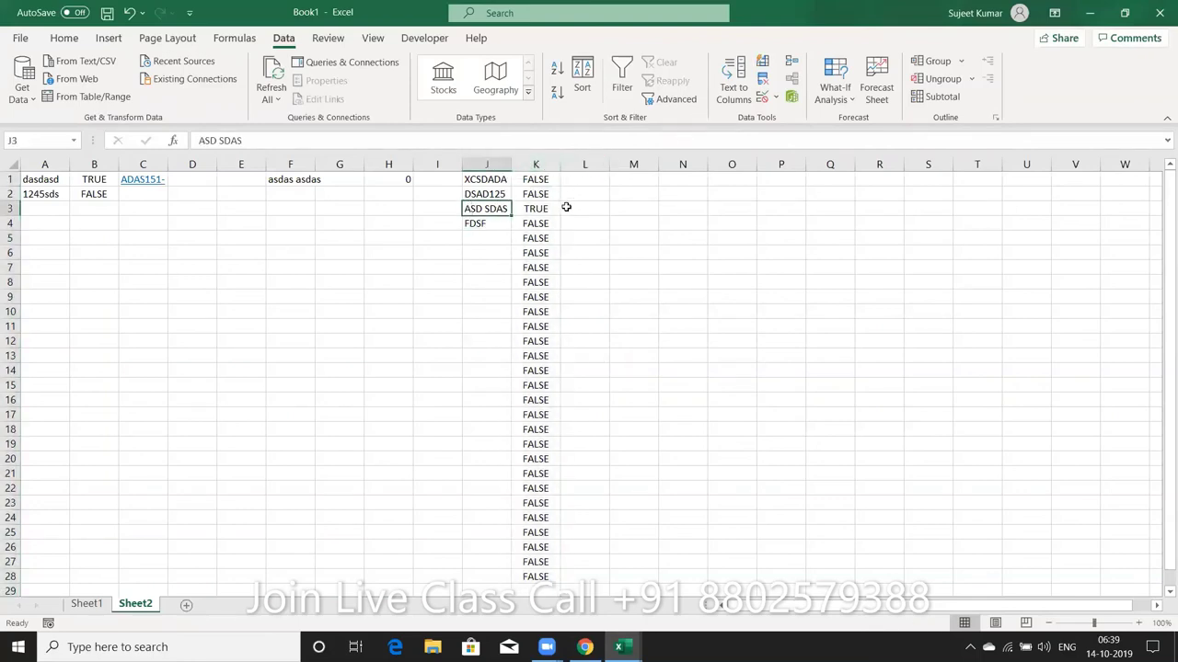
key("alt+Tab")
key("alt+Tab")
key("alt+Tab")
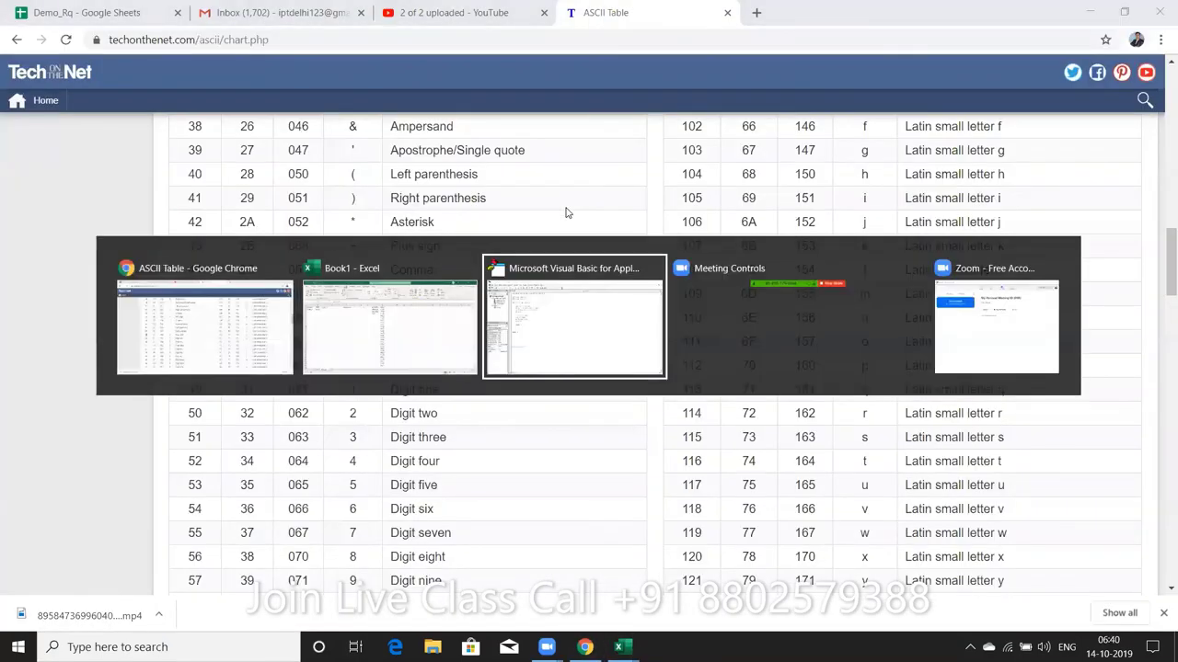
key("alt+Tab")
key("alt+shift+Tab")
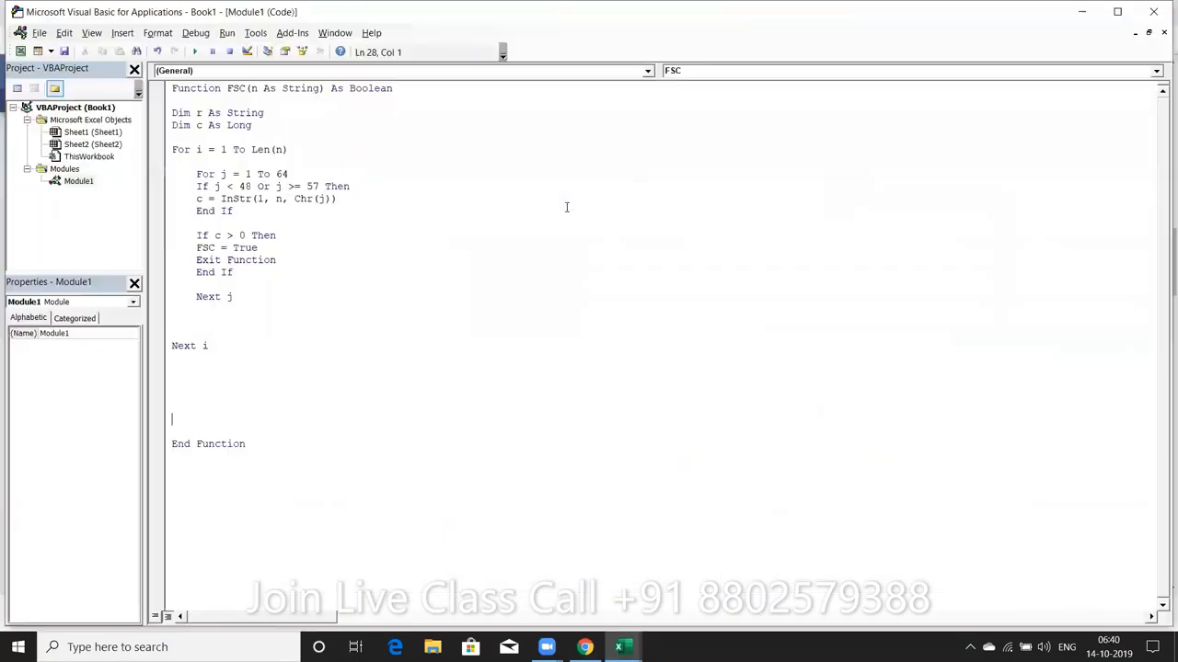
left_click(360, 124)
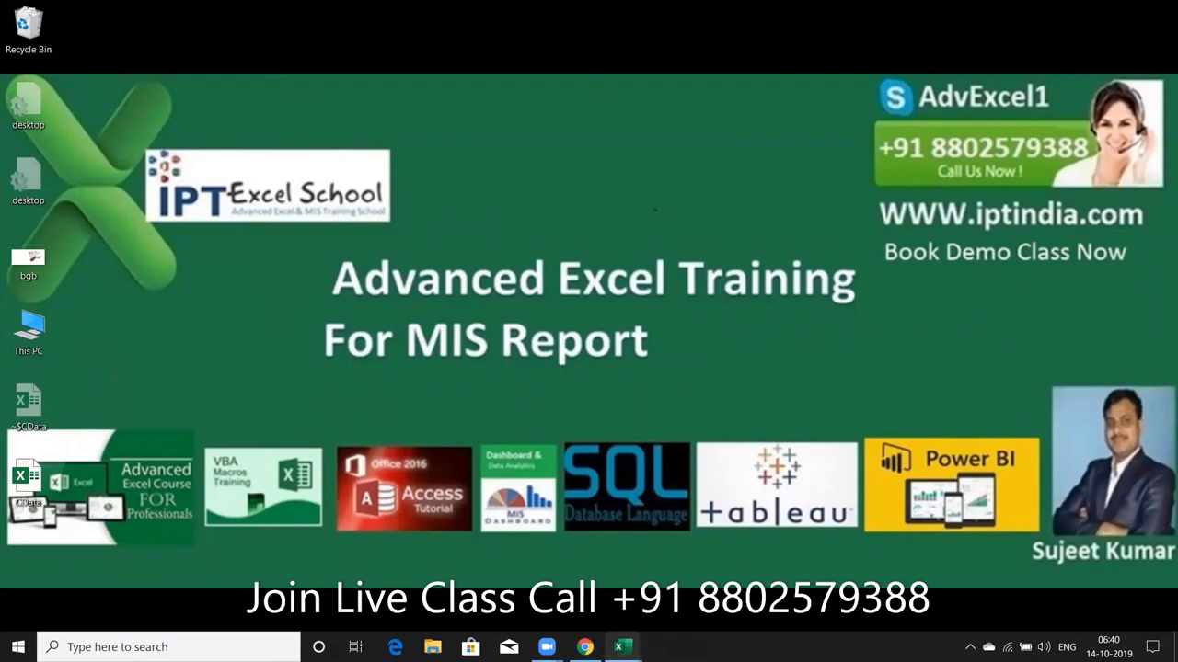
mouse_move(623, 647)
left_click(579, 612)
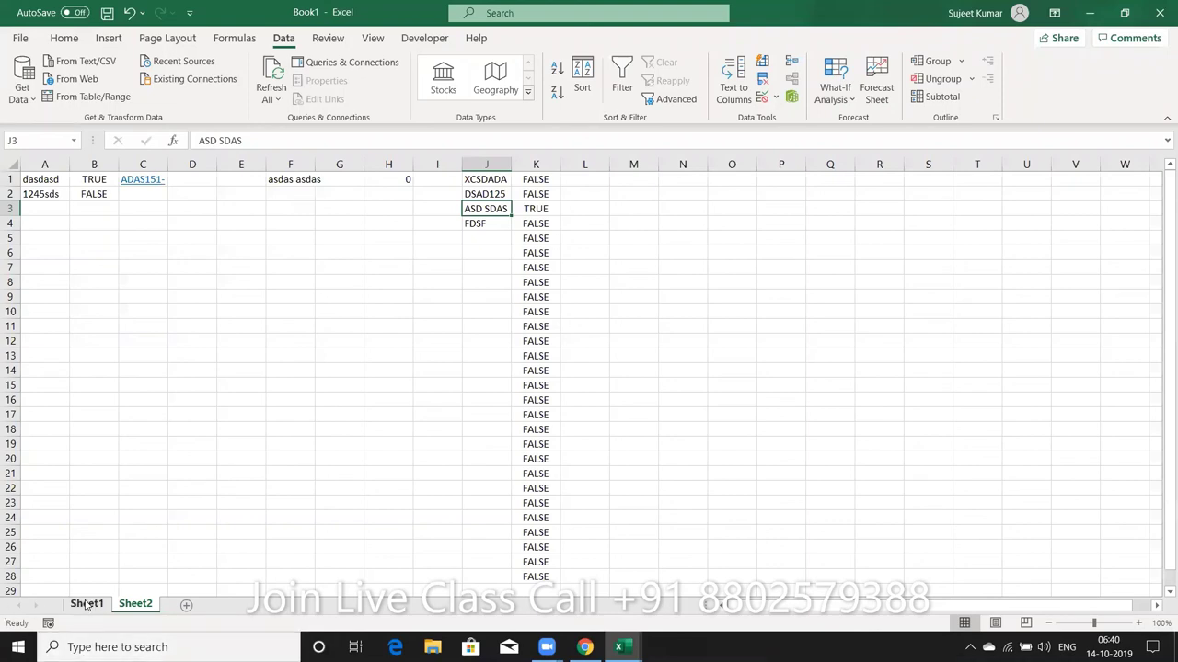
Dismiss the Sheet2 tab's context menu and bring up the Windows Start menu.
right_click(127, 607)
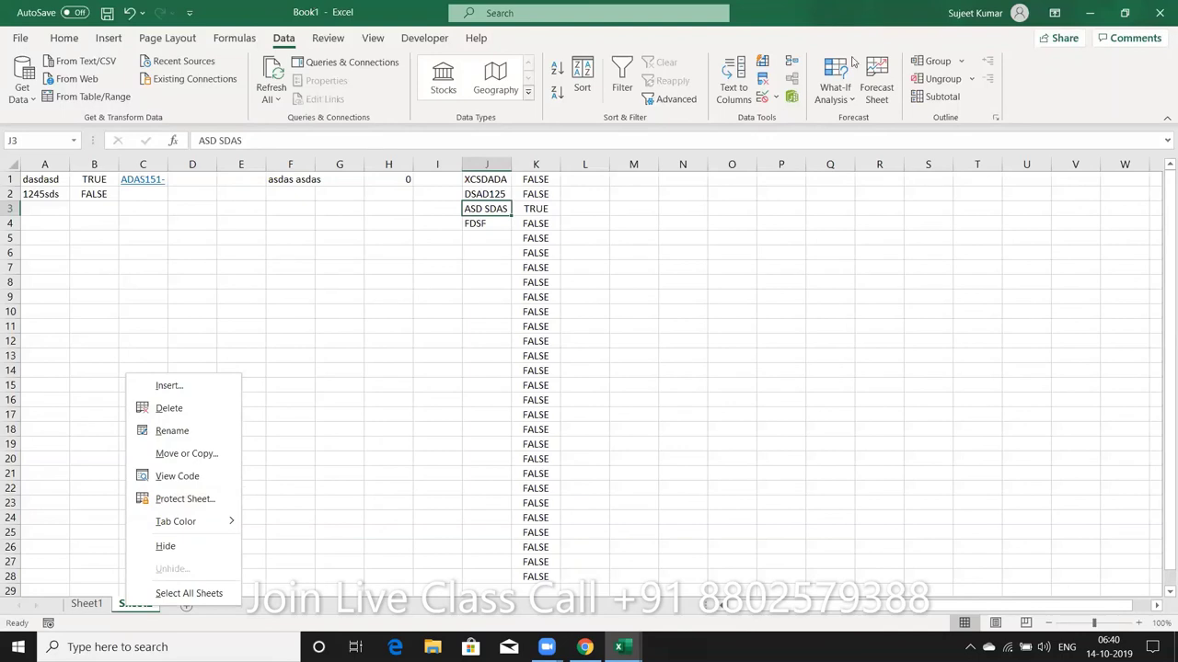
left_click(667, 51)
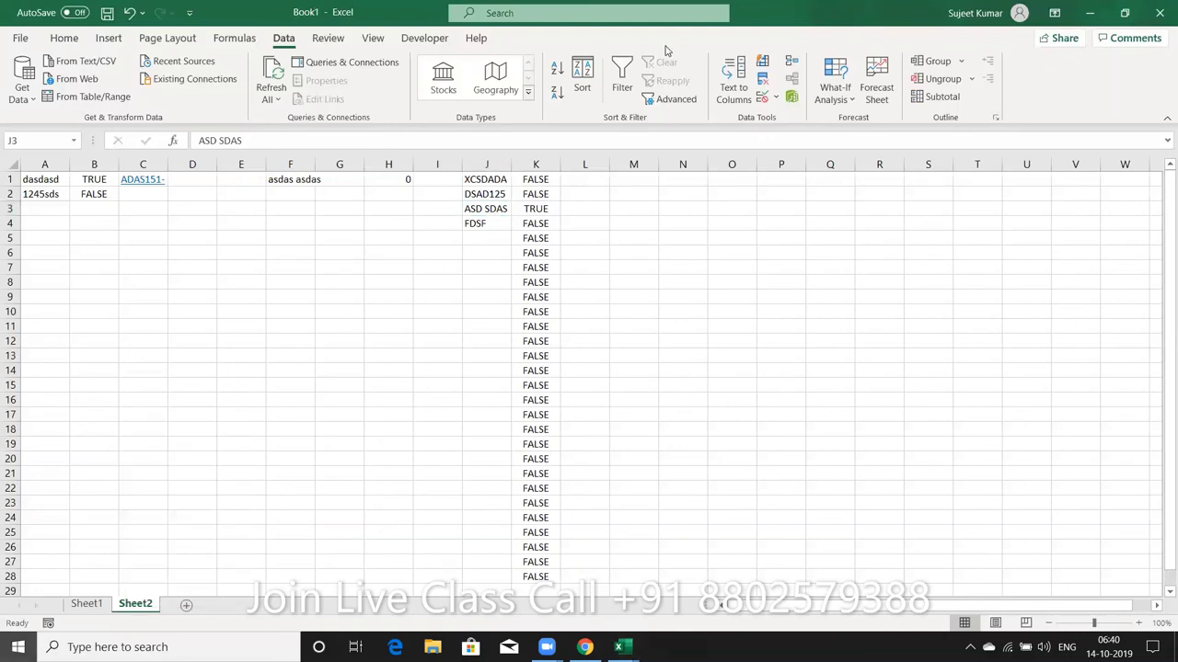
key("super")
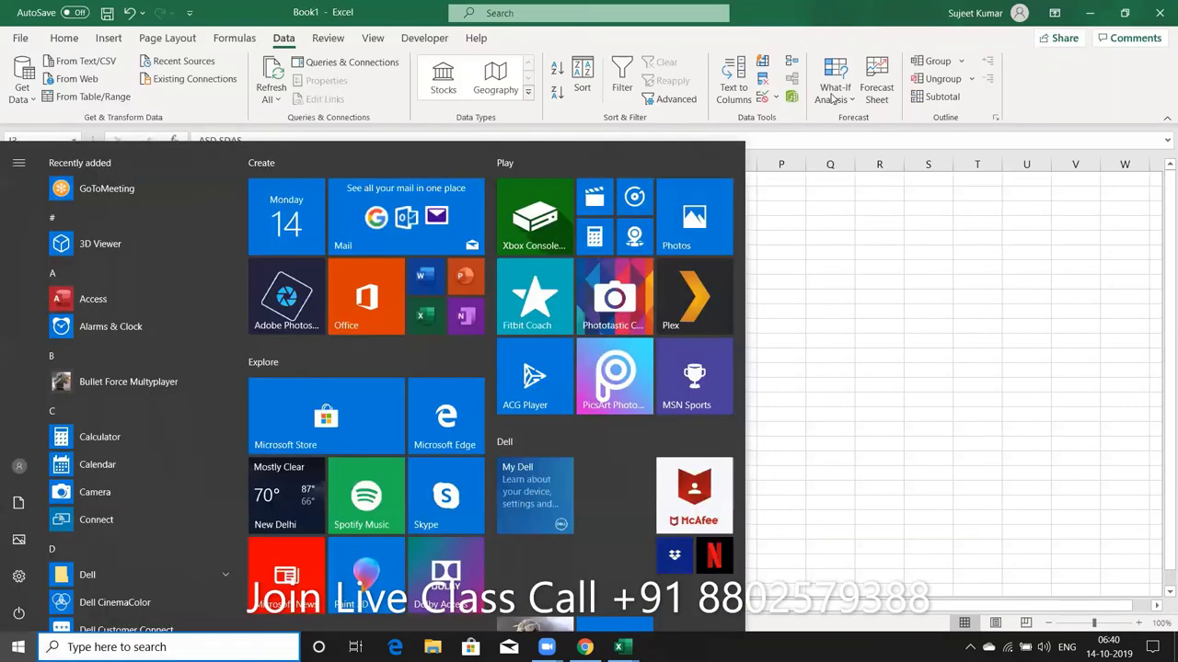